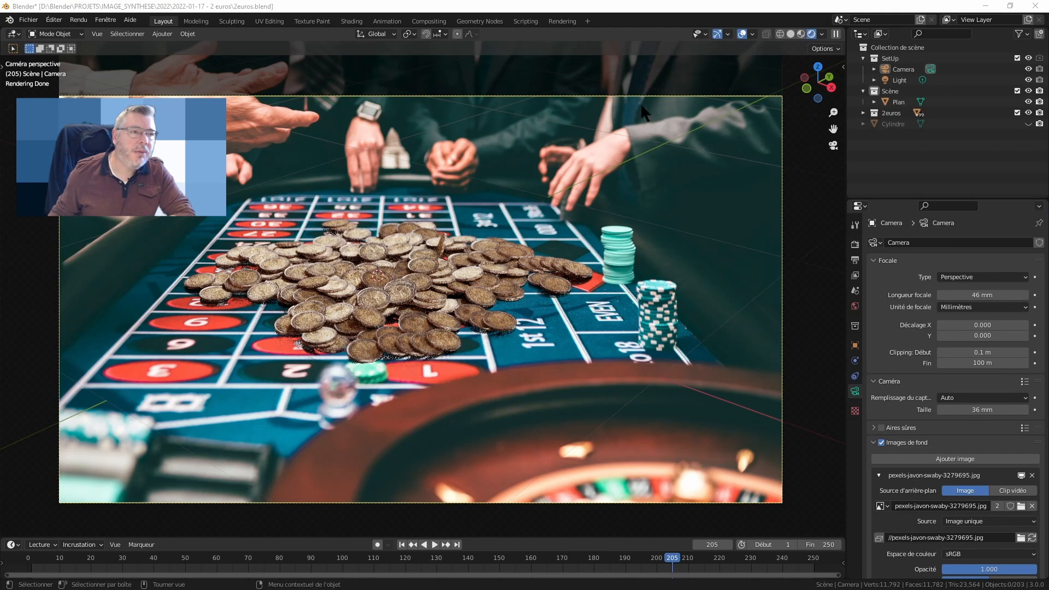
# - Select the camera and examine the coin pile and the camera's placement from outside the camera view
pyautogui.click(451, 267)
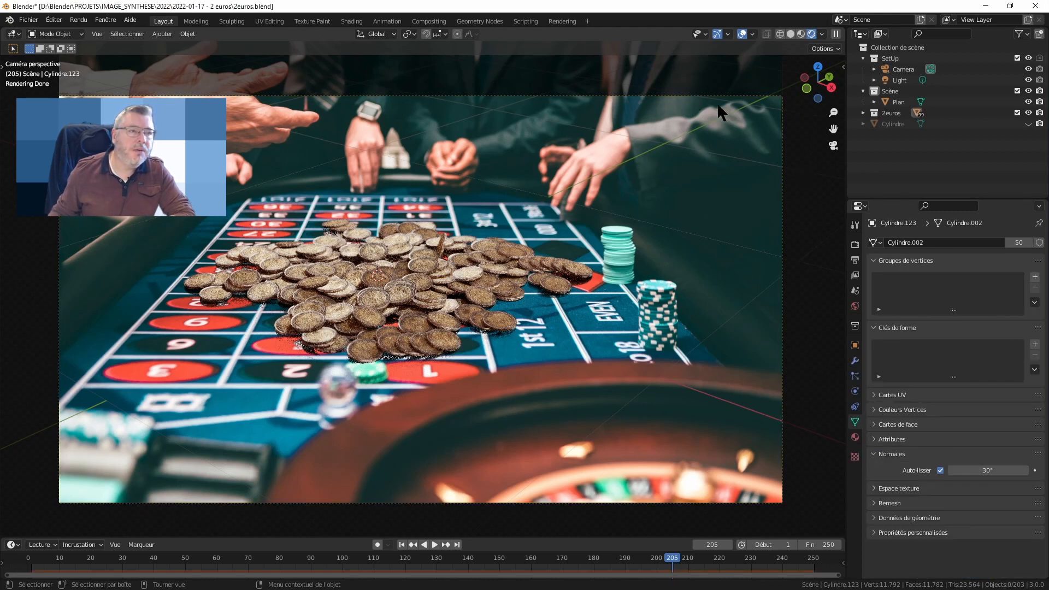
pyautogui.click(907, 70)
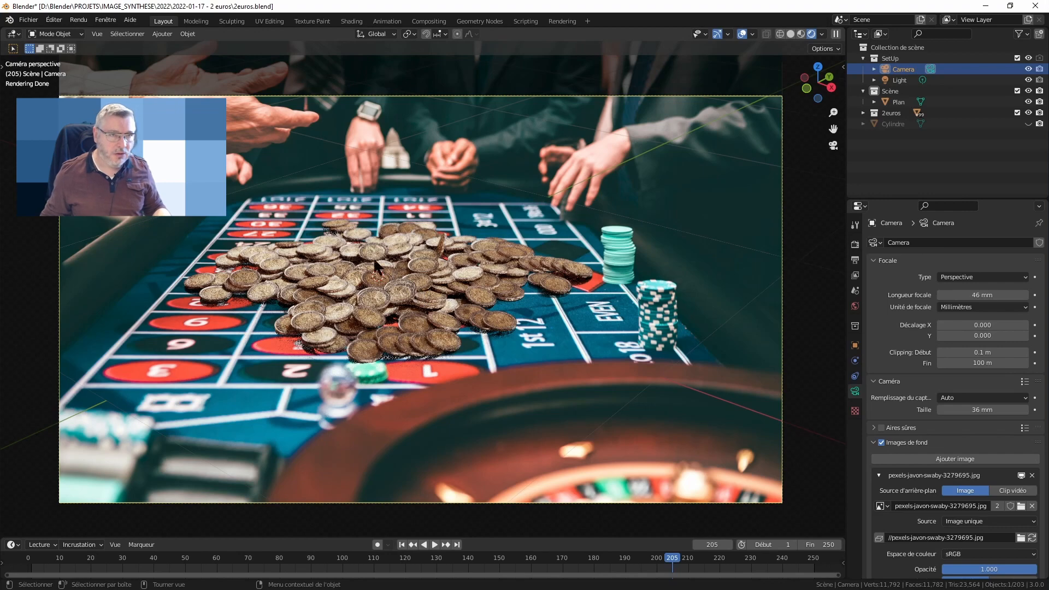
pyautogui.moveTo(373, 257); pyautogui.dragTo(410, 304, button='middle')
pyautogui.scroll(-5, 361, 243)
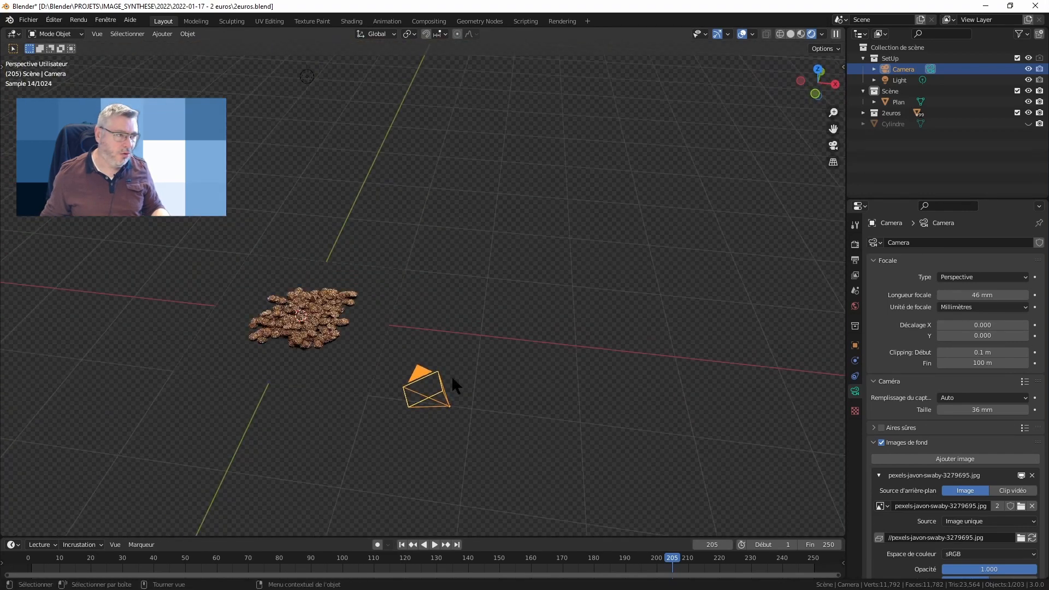
pyautogui.scroll(7, 408, 397)
pyautogui.scroll(-6, 473, 379)
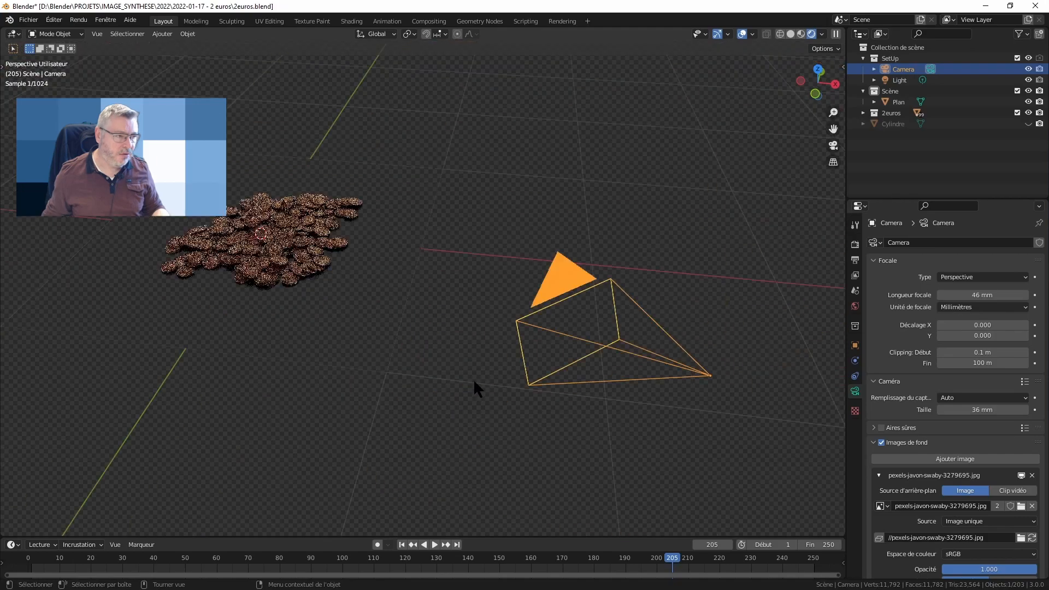
pyautogui.moveTo(486, 316); pyautogui.dragTo(470, 302, button='middle')
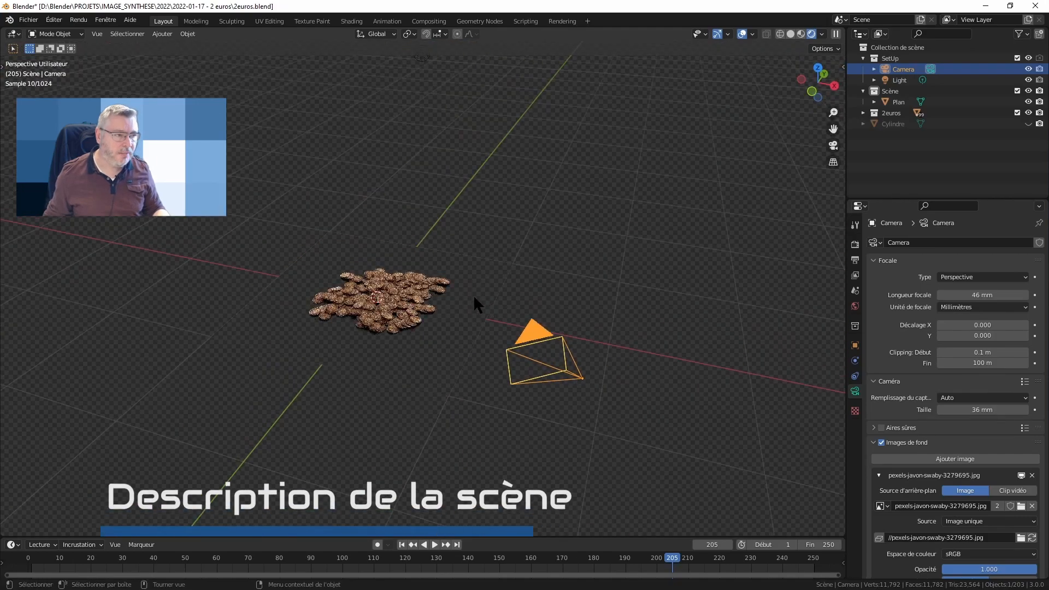
pyautogui.scroll(3, 394, 304)
pyautogui.scroll(5, 391, 303)
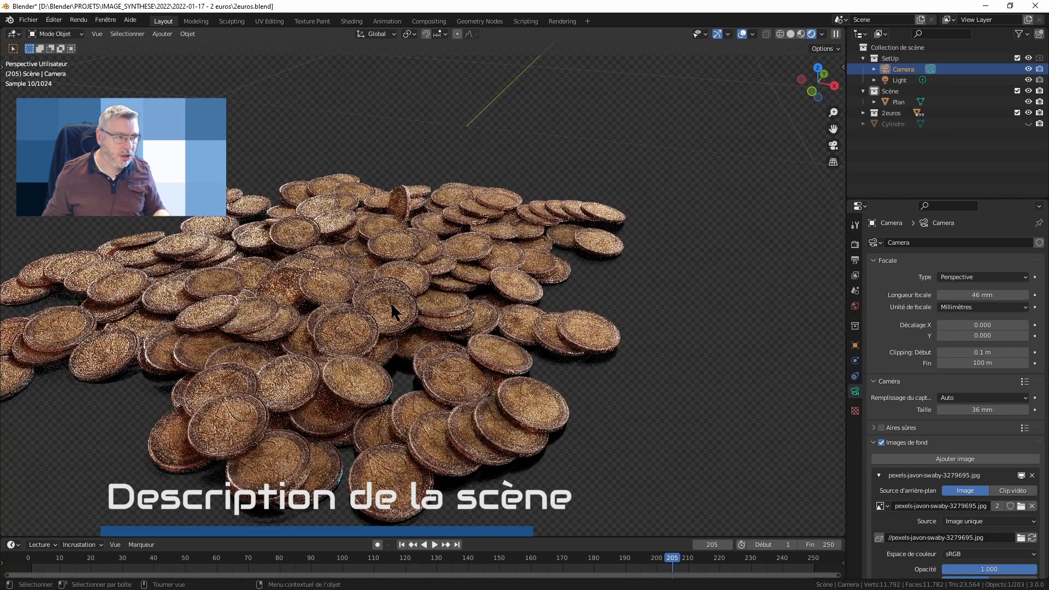
pyautogui.moveTo(502, 389); pyautogui.dragTo(457, 347, button='middle')
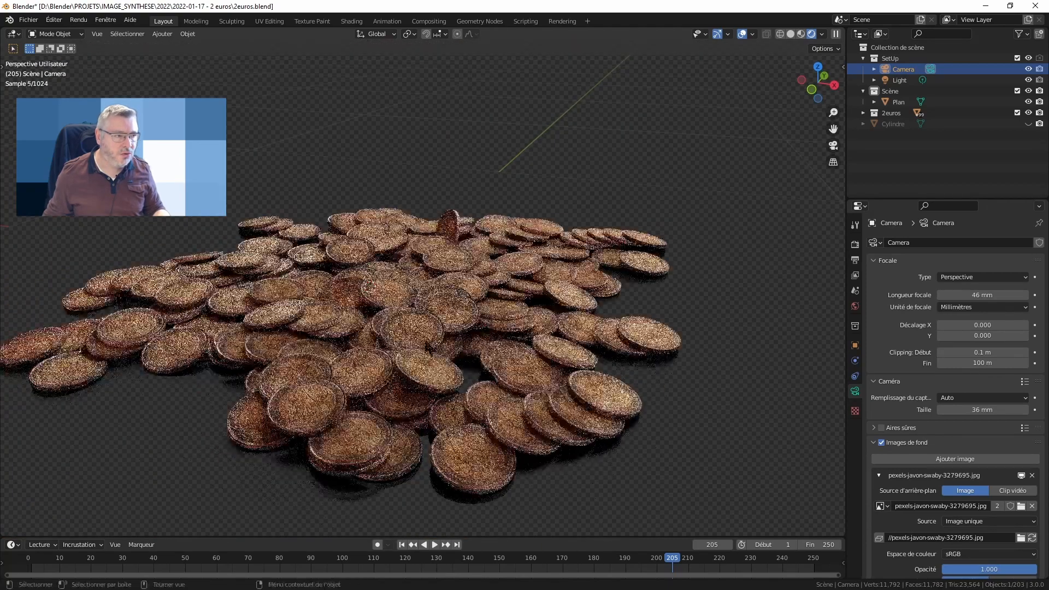
# - Inspect the plane beneath the coins in Material Preview shading, and return to the camera view with rendered shading
pyautogui.click(801, 34)
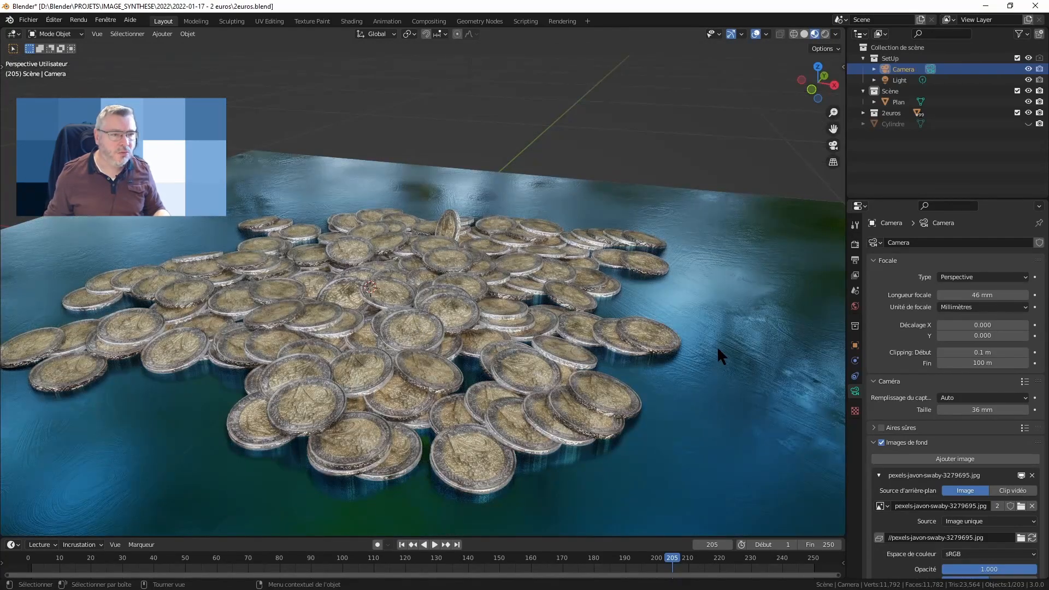
pyautogui.scroll(-6, 717, 346)
pyautogui.moveTo(704, 360); pyautogui.dragTo(608, 274, button='middle')
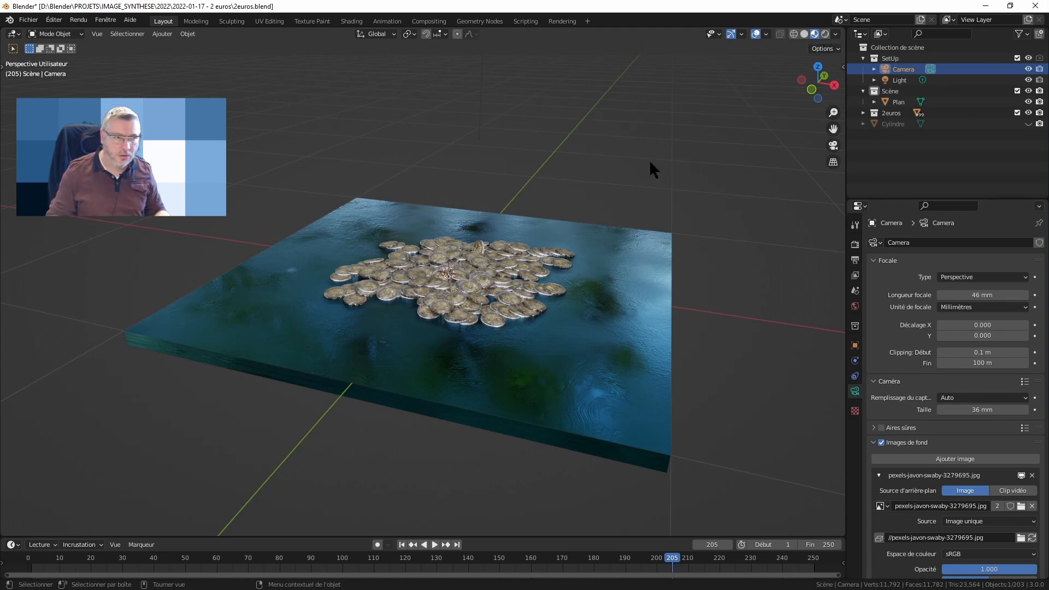
pyautogui.press('KP_0')
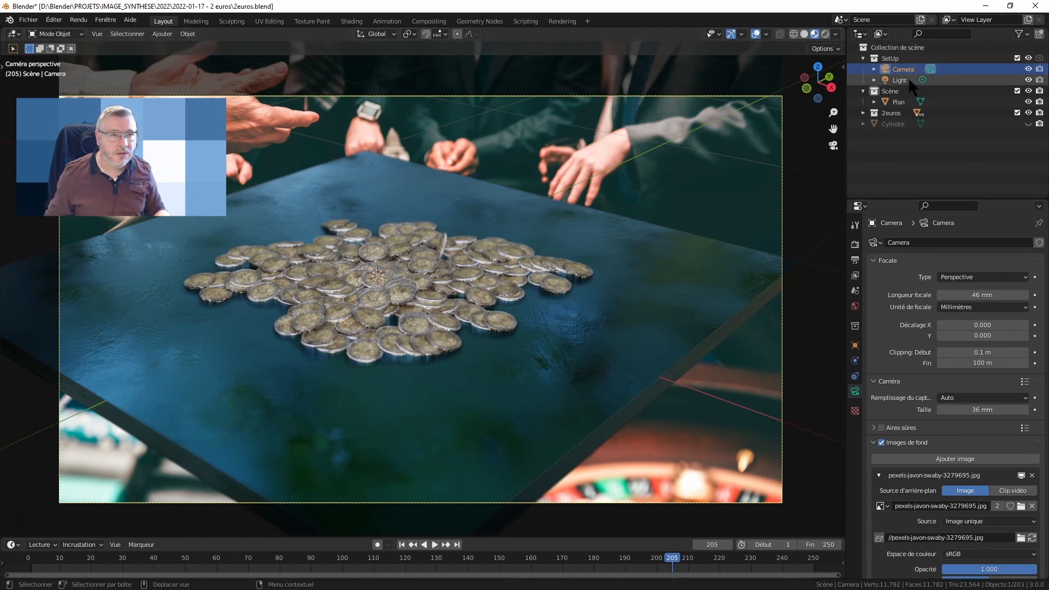
pyautogui.click(825, 33)
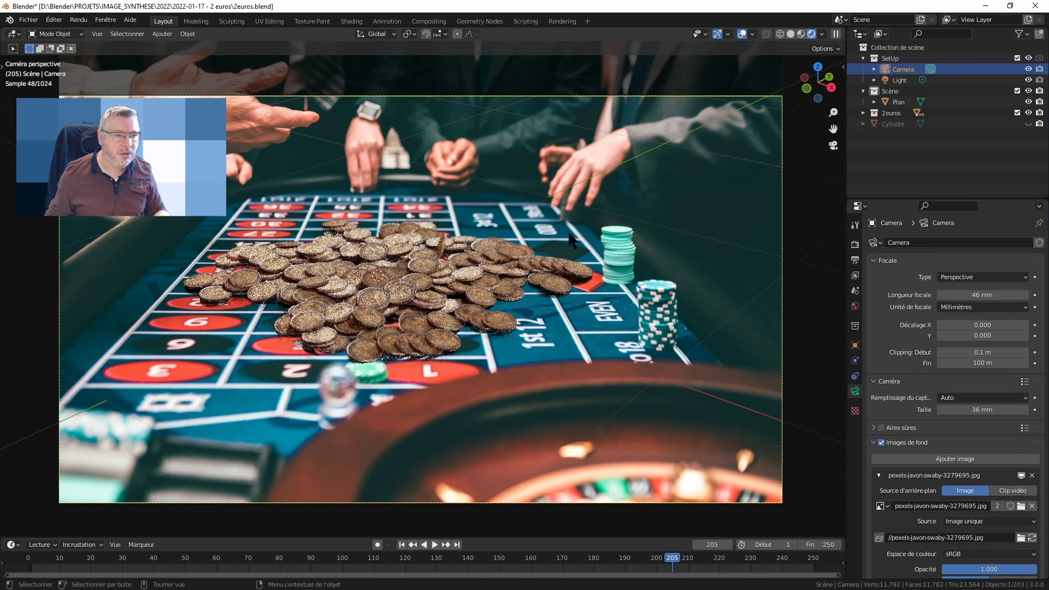
# - Select the plane under the coins and show the visibility settings in its object properties
pyautogui.click(586, 217)
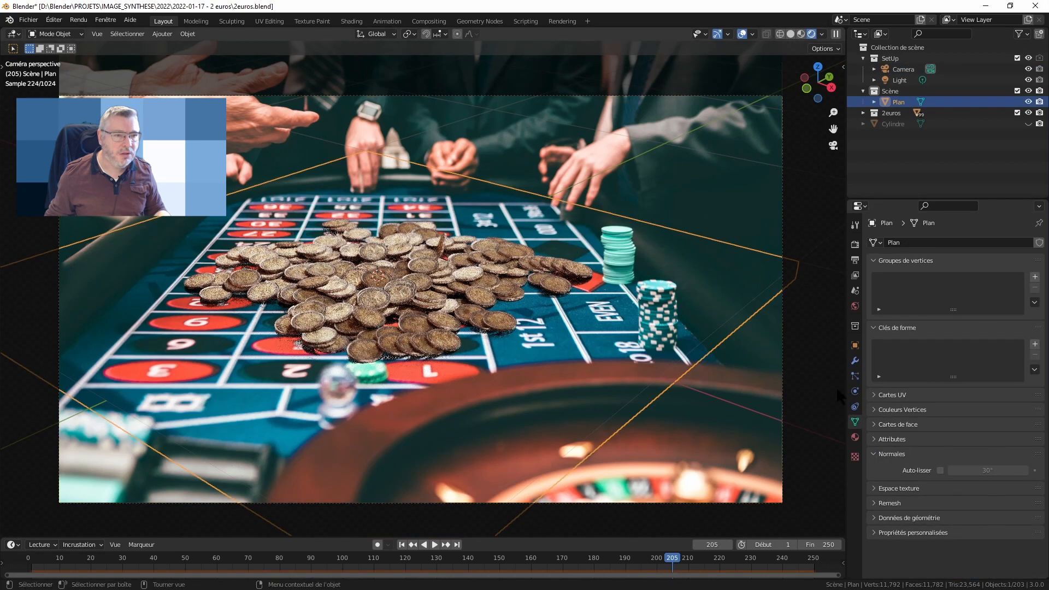
pyautogui.click(855, 377)
pyautogui.click(855, 387)
pyautogui.click(854, 346)
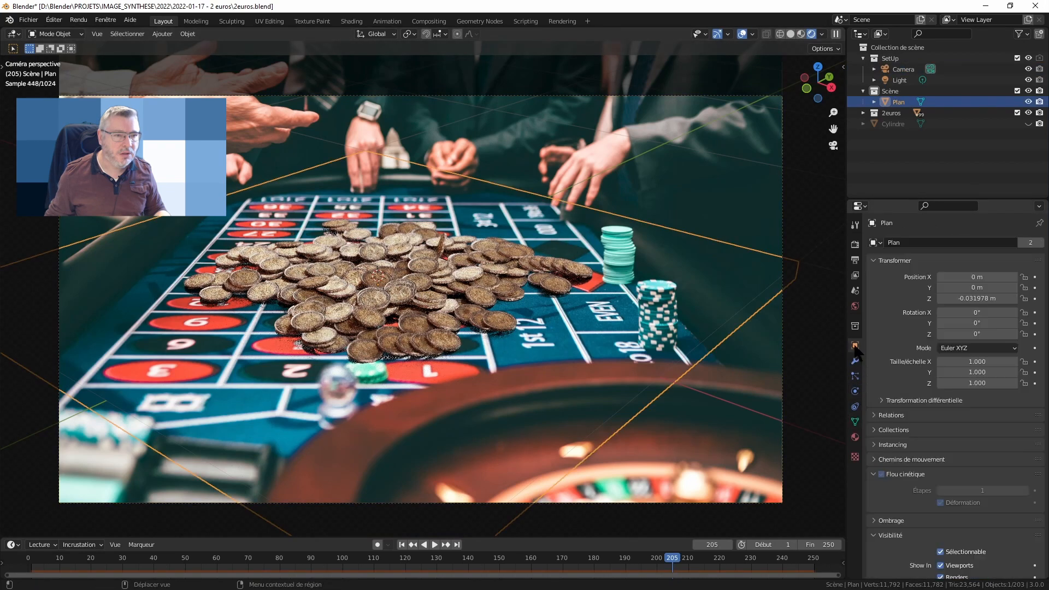
pyautogui.scroll(-8, 915, 480)
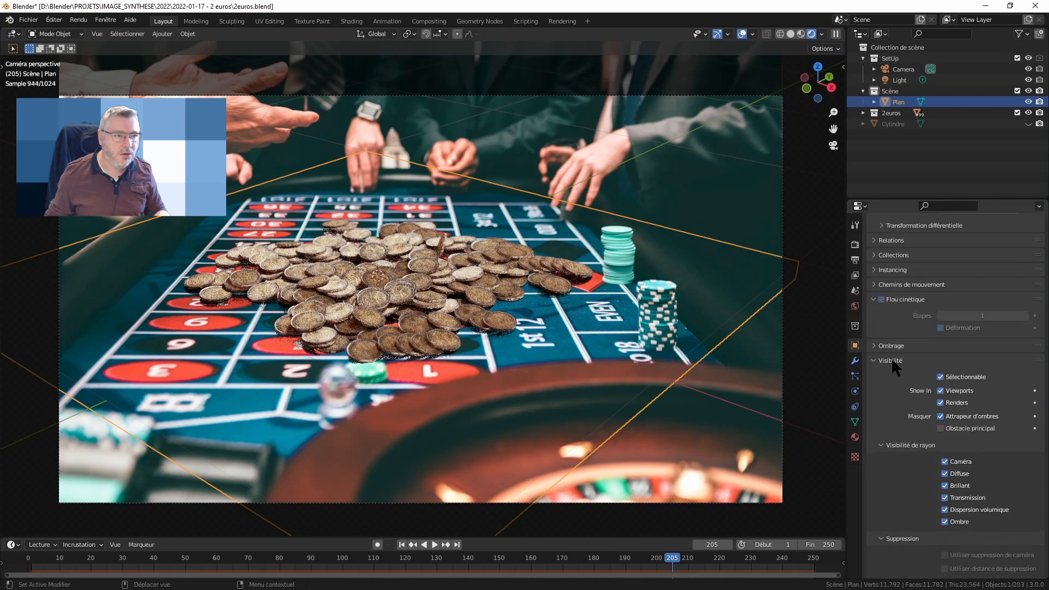
# - Toggle the plane's shadow catcher option (Attrapeur d'ombres) off and back on twice, and deselect the plane
pyautogui.click(942, 417)
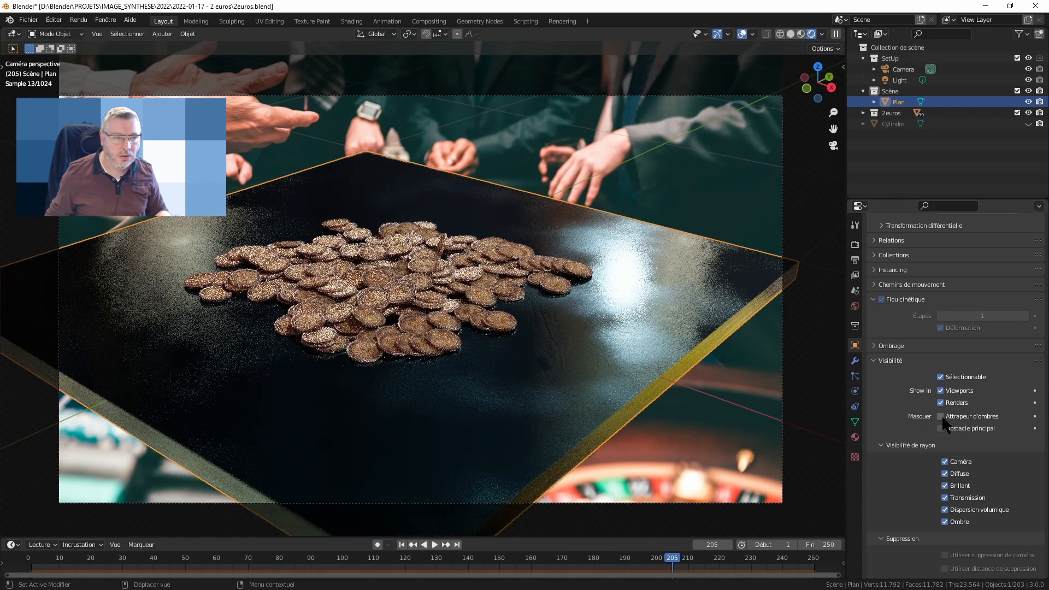
pyautogui.click(943, 418)
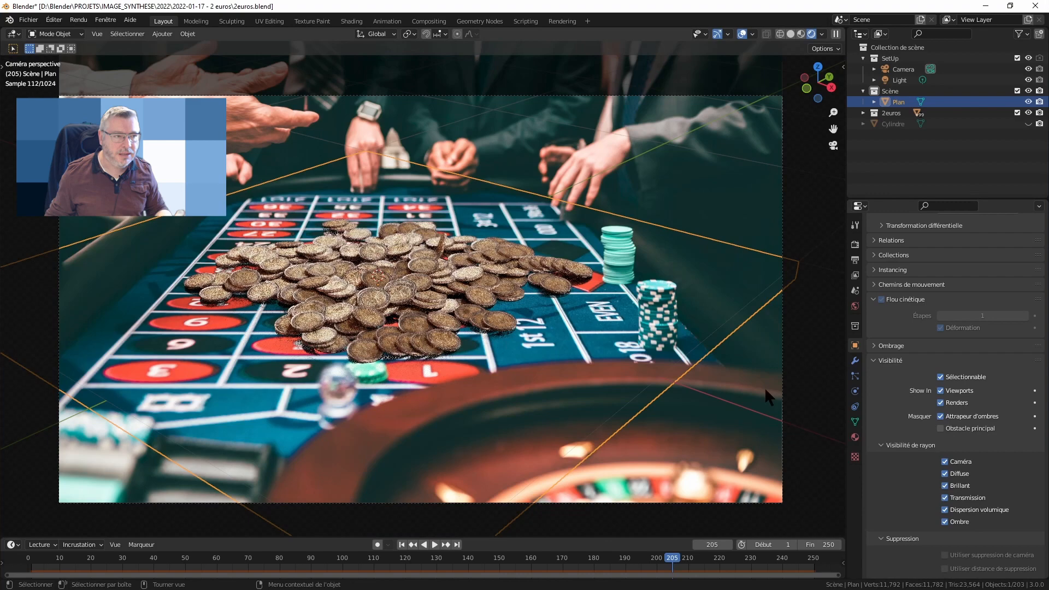
pyautogui.click(940, 416)
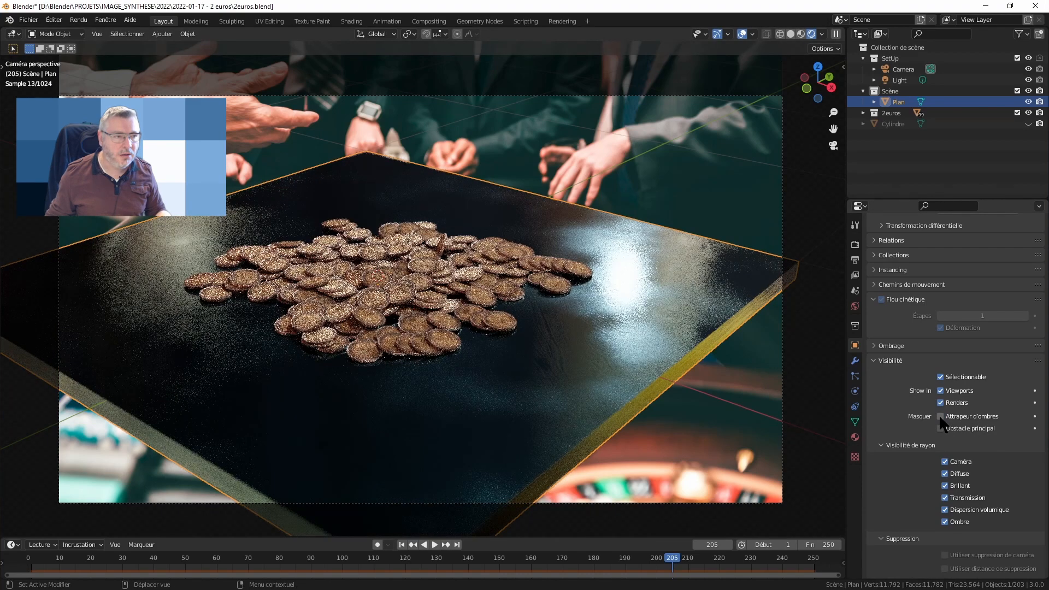
pyautogui.click(940, 416)
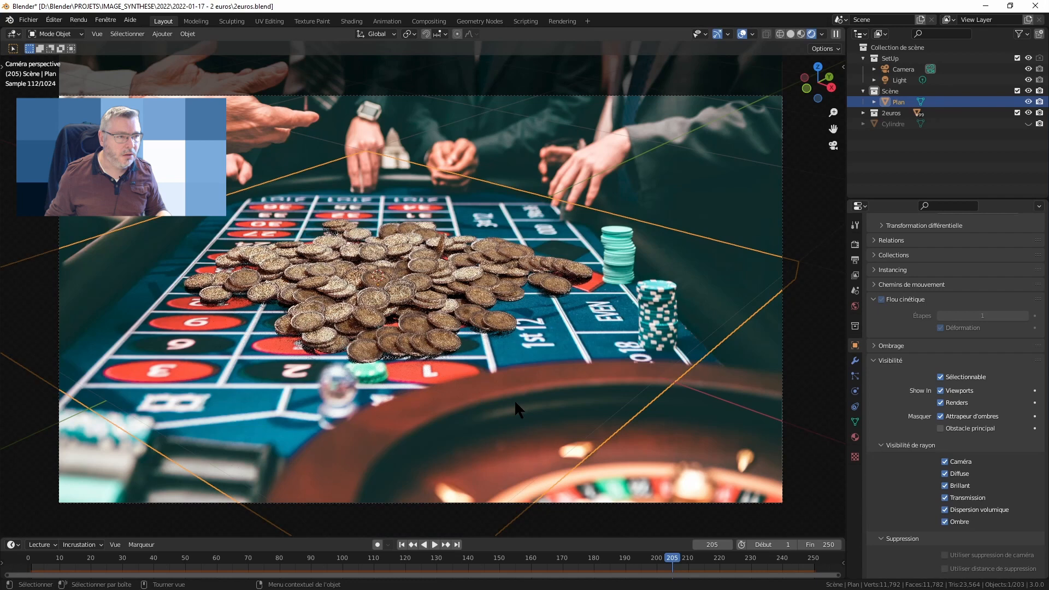
pyautogui.click(799, 168)
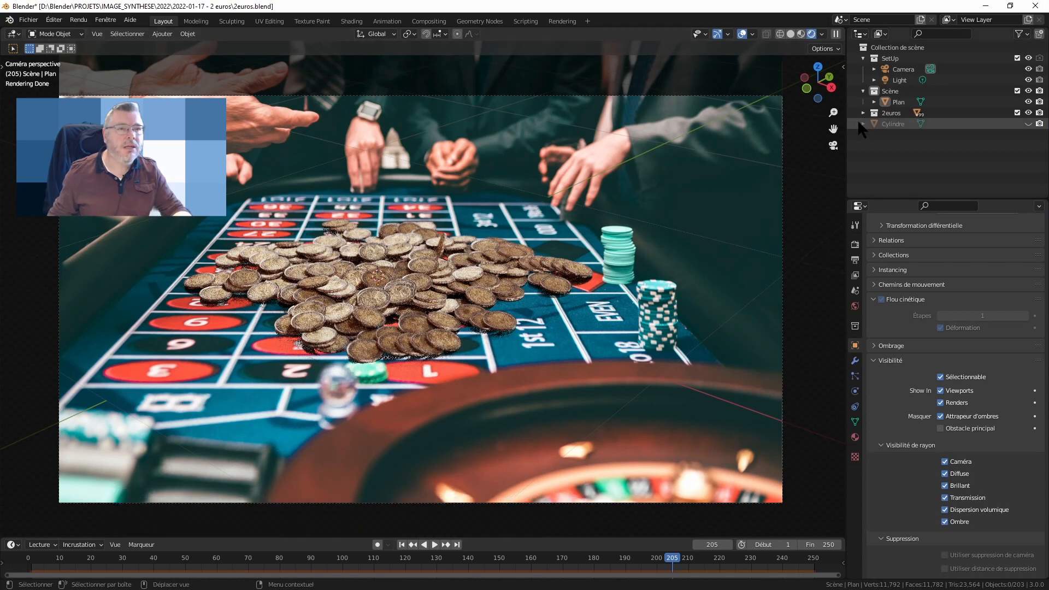
# - Select the camera, and switch to Chrome to examine the casino photo and its lens information on Pexels before returning to Blender
pyautogui.click(909, 71)
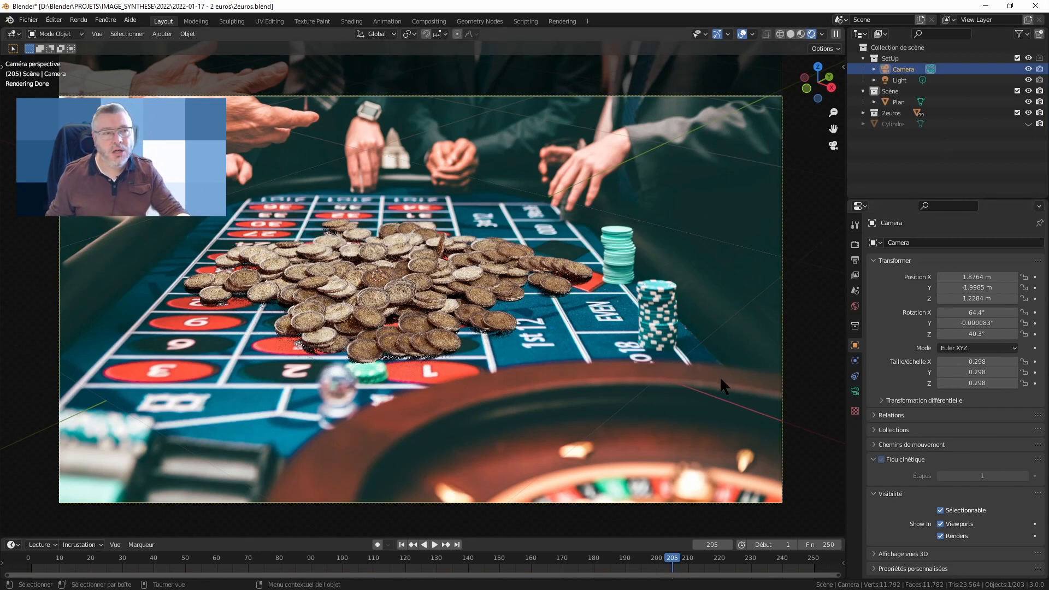
pyautogui.hotkey('alt', 'Tab')
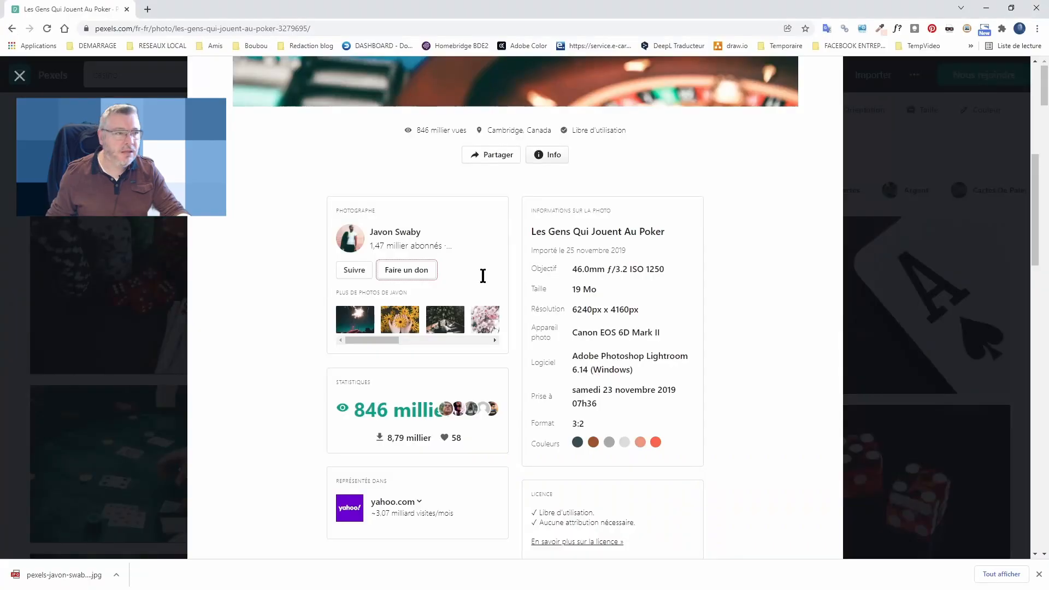
pyautogui.scroll(5, 65, 94)
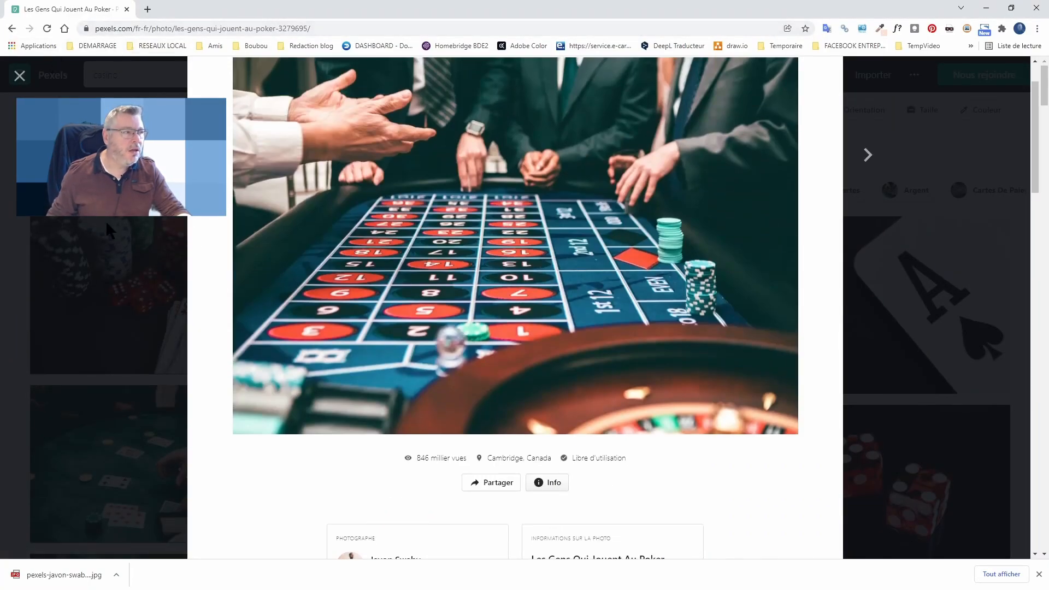
pyautogui.scroll(2, 205, 235)
pyautogui.scroll(-1, 545, 300)
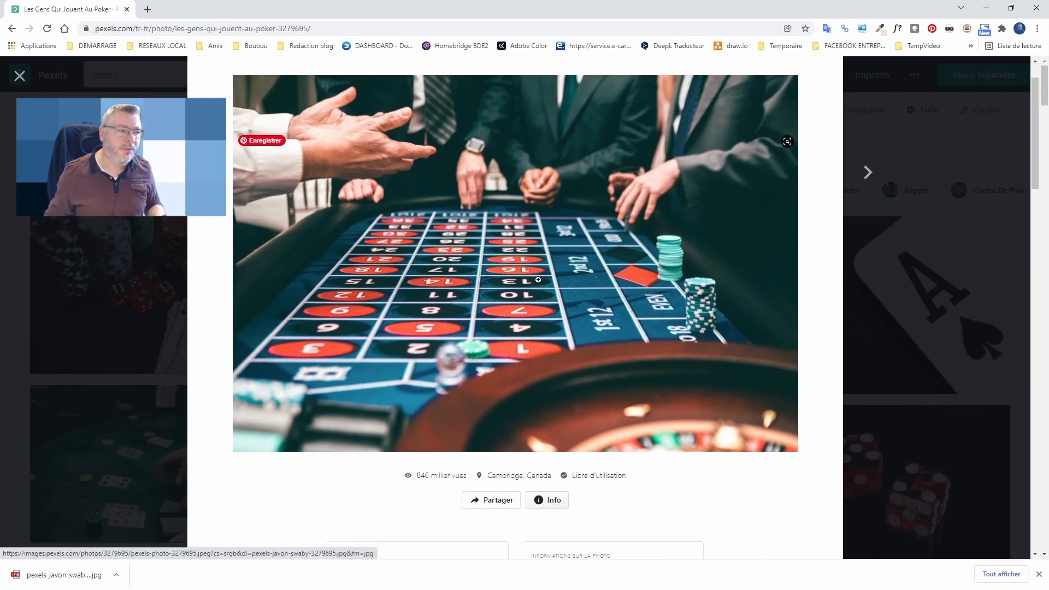
pyautogui.scroll(-3, 539, 280)
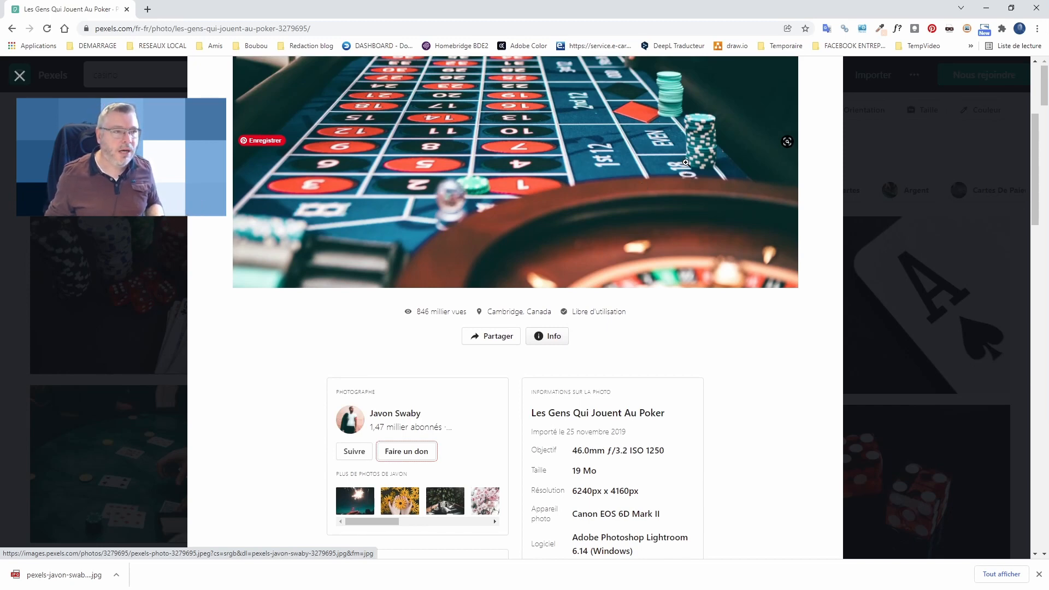
pyautogui.scroll(-4, 633, 202)
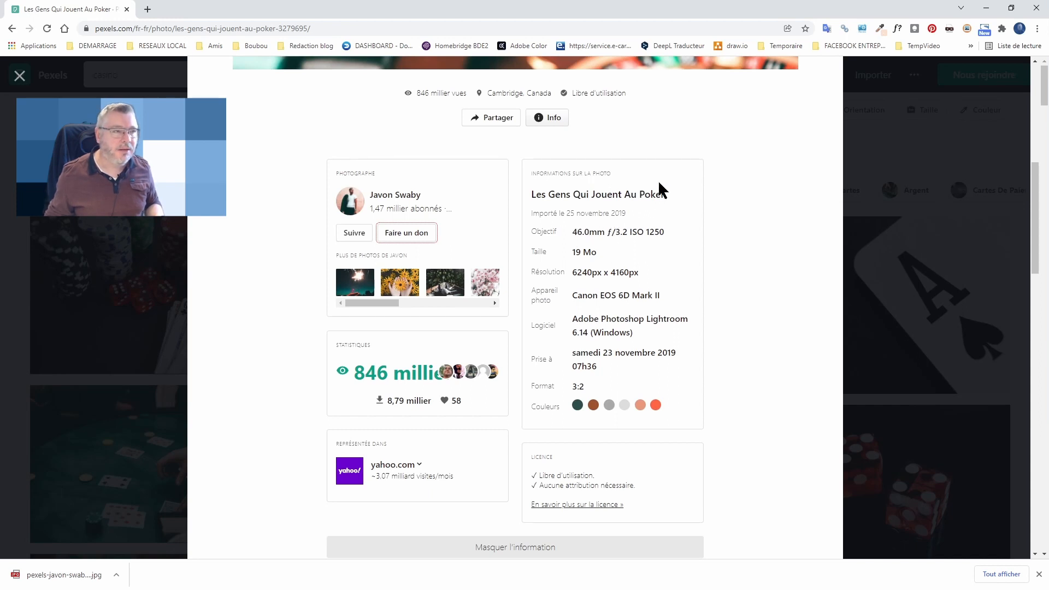
pyautogui.click(988, 8)
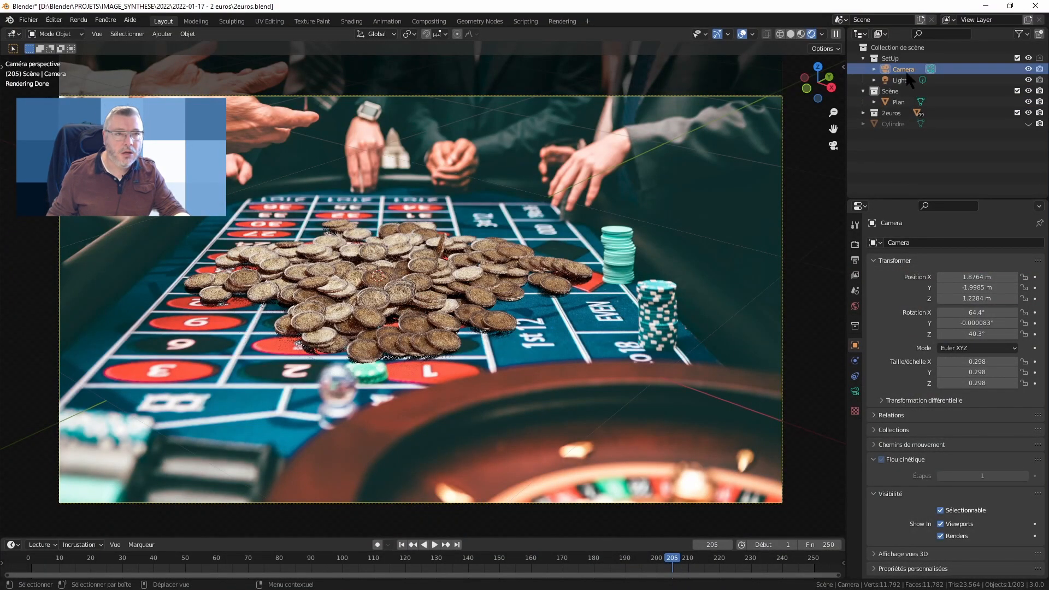
# - Try the Orthogonale and Panoramique types in the camera's lens settings, and return the type to Perspective
pyautogui.click(856, 391)
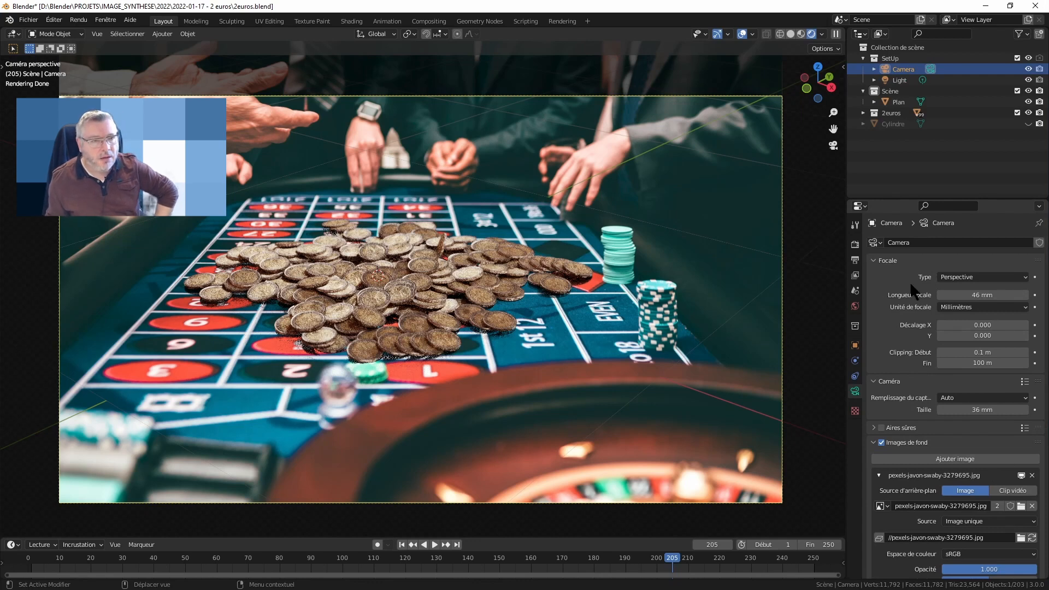
pyautogui.click(1018, 277)
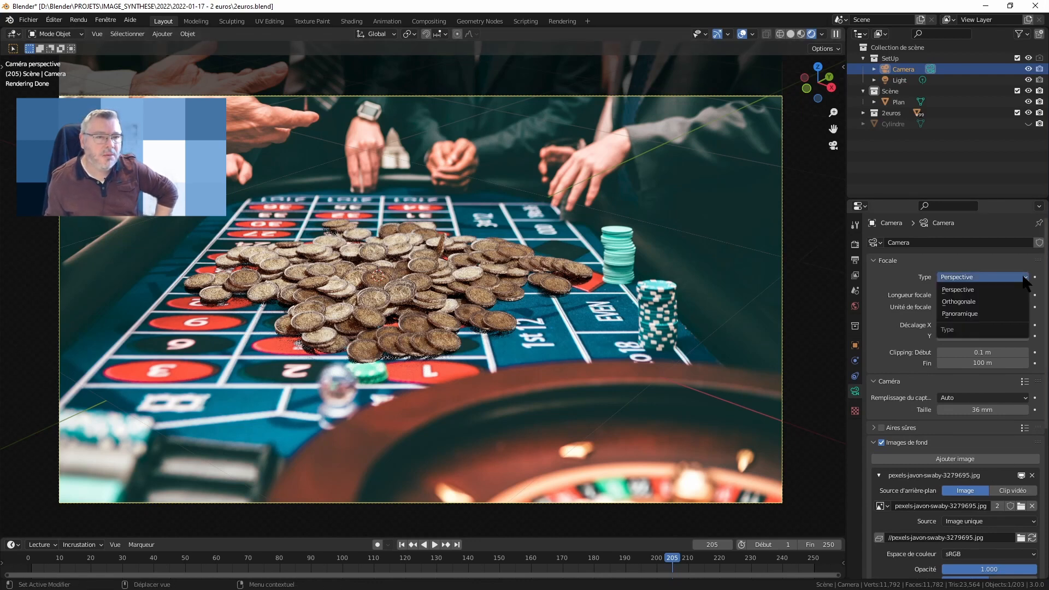
pyautogui.click(990, 302)
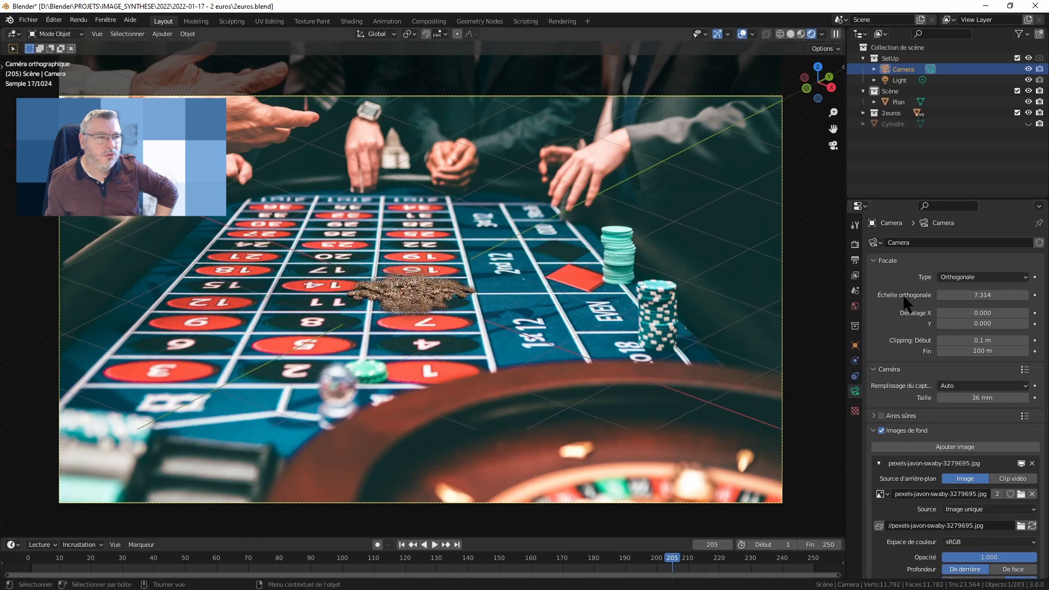
pyautogui.click(989, 278)
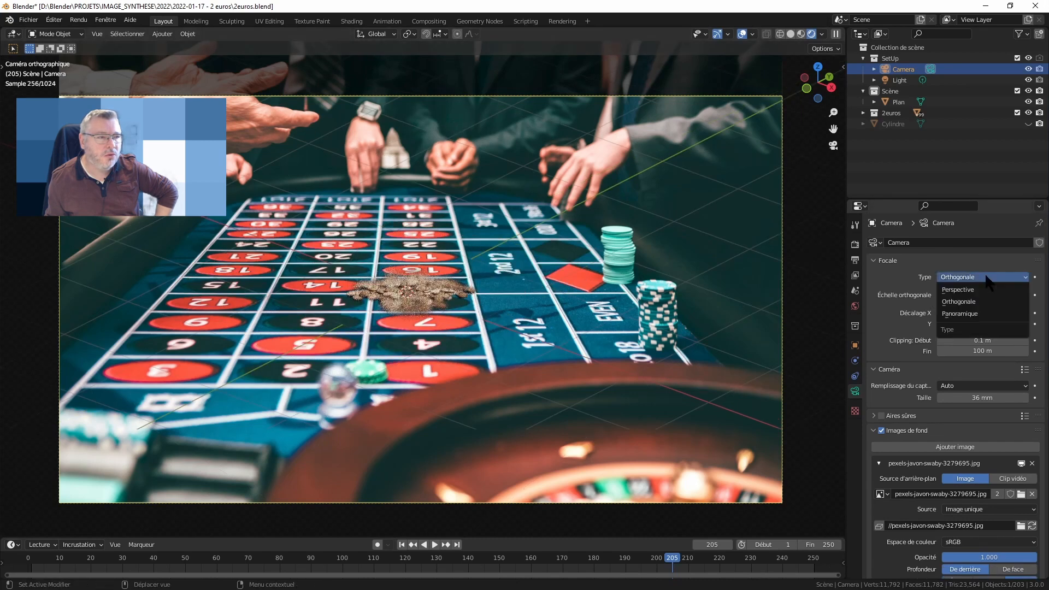
pyautogui.click(960, 313)
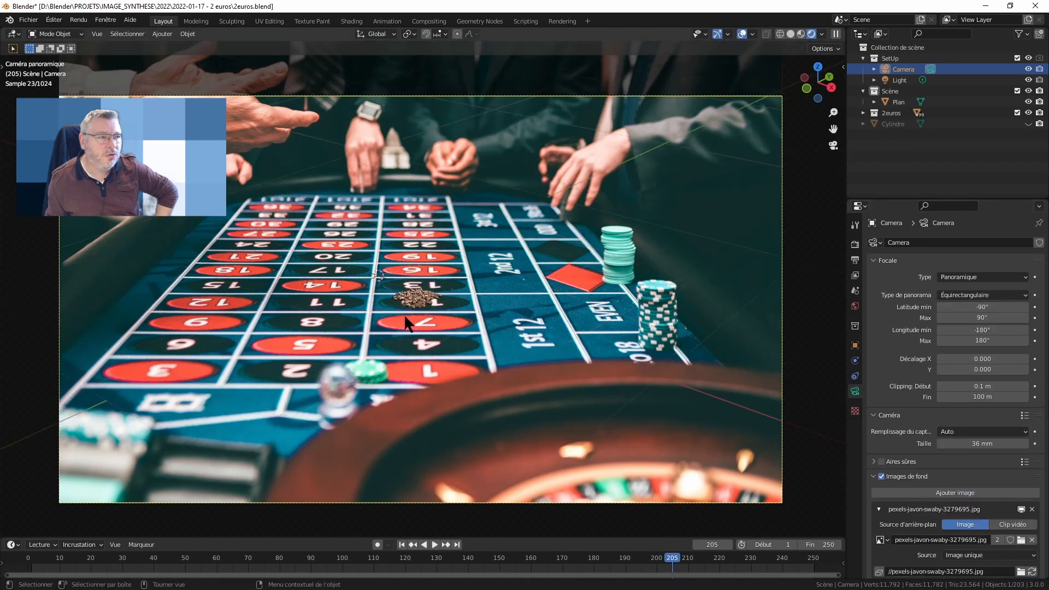
pyautogui.click(966, 278)
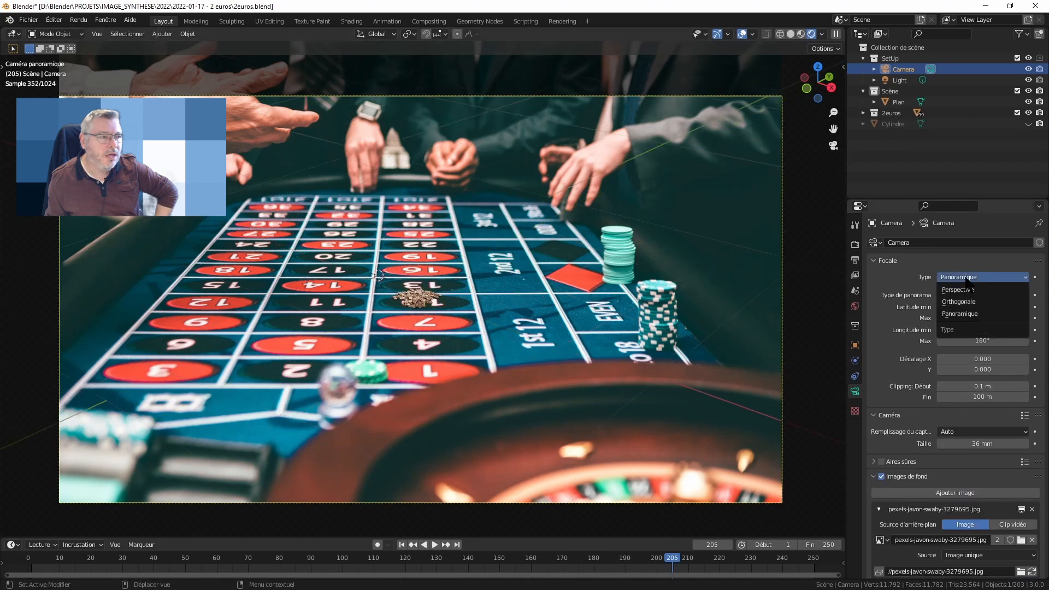
pyautogui.click(968, 289)
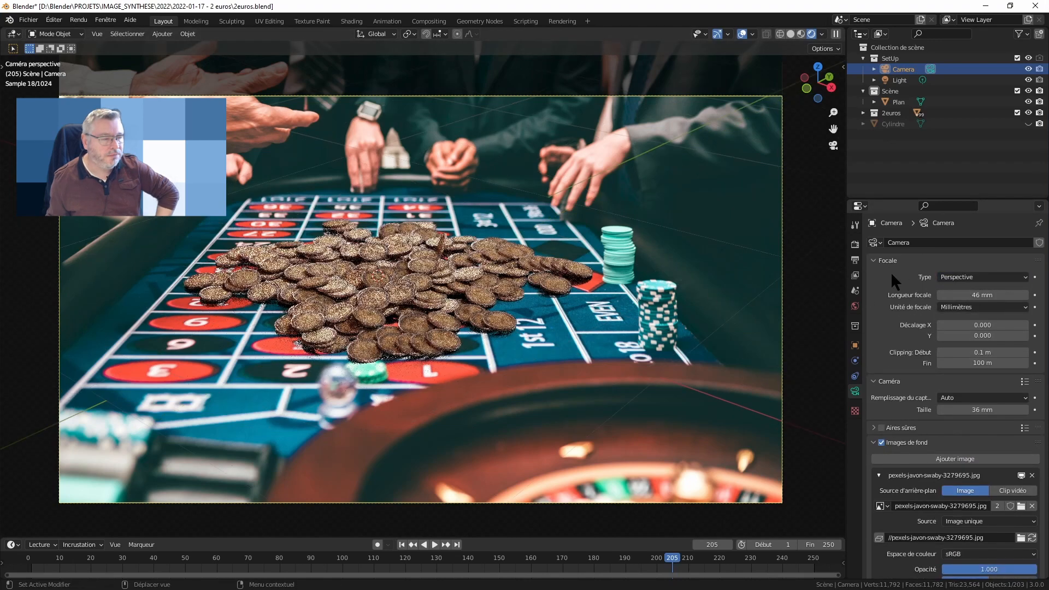
# - Set the camera's focal length to 24 mm
pyautogui.click(977, 296)
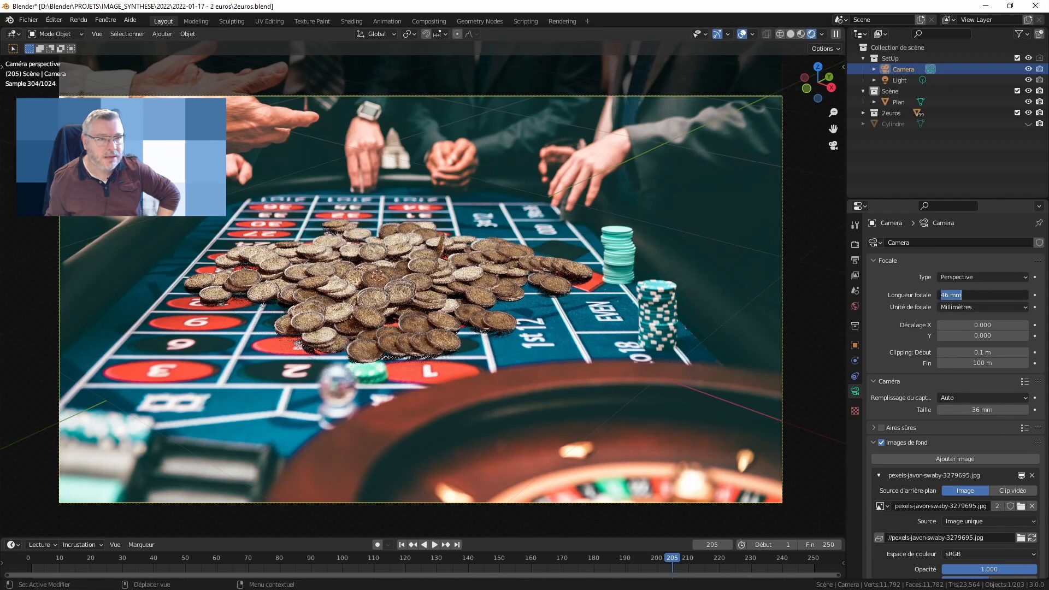
pyautogui.write('24')
pyautogui.press('Return')
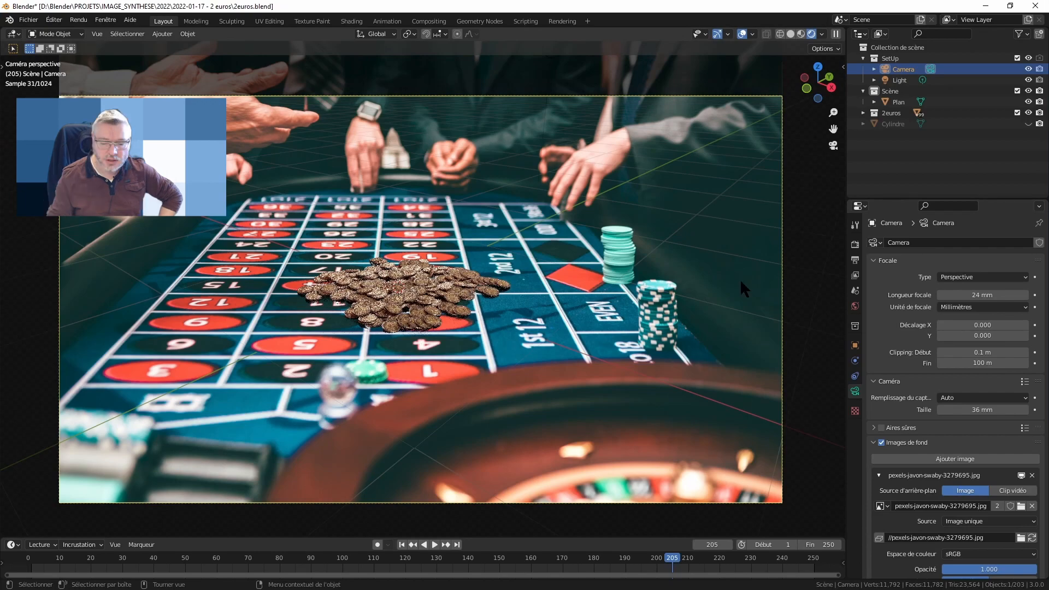
# - Try a 200 mm focal length on the camera, and set the focal length to 46 mm
pyautogui.click(974, 296)
pyautogui.write('200')
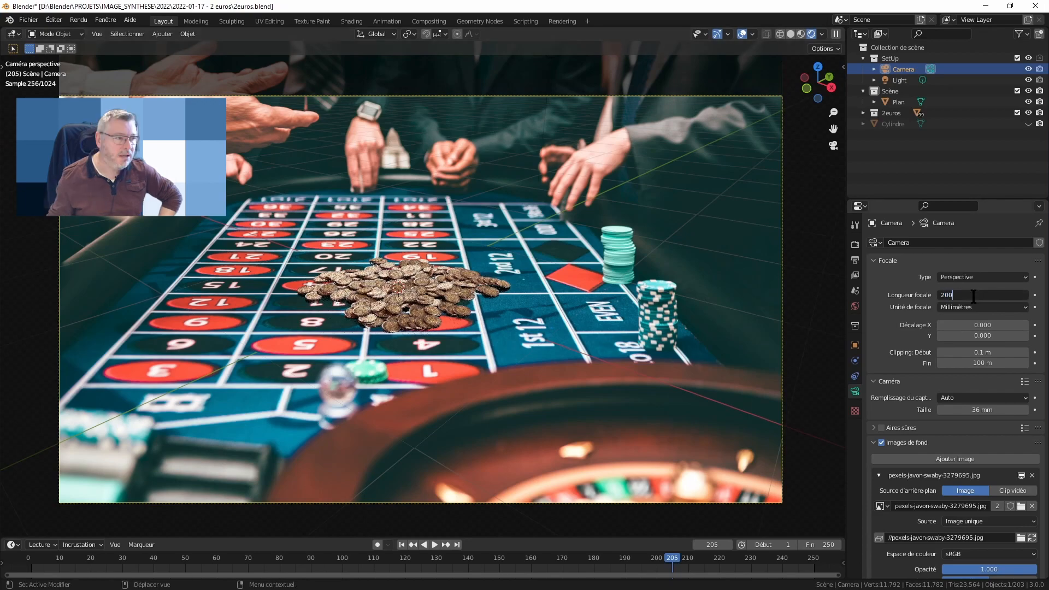
pyautogui.press('Return')
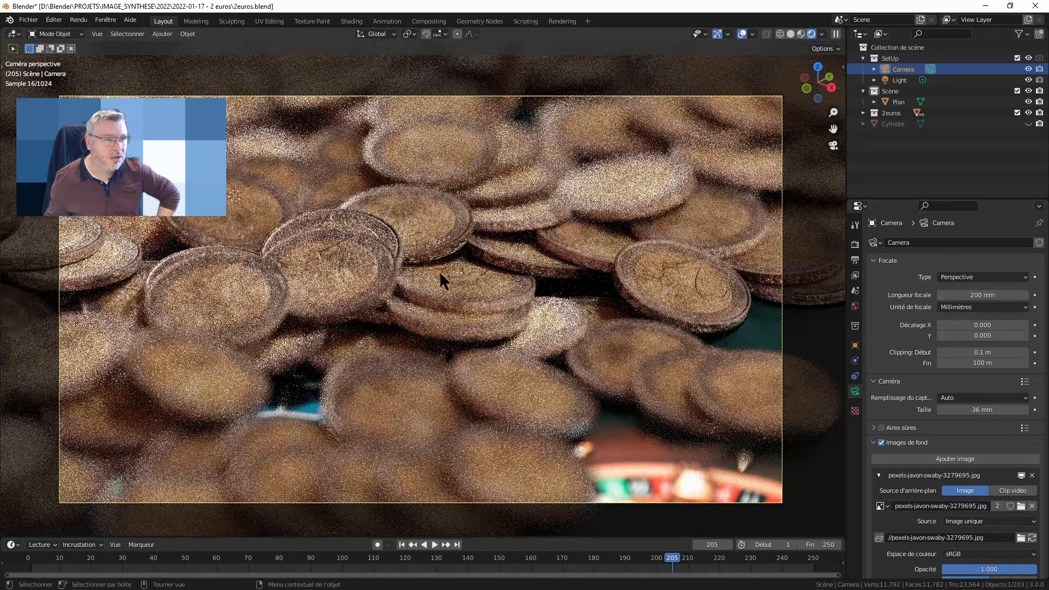
pyautogui.click(978, 295)
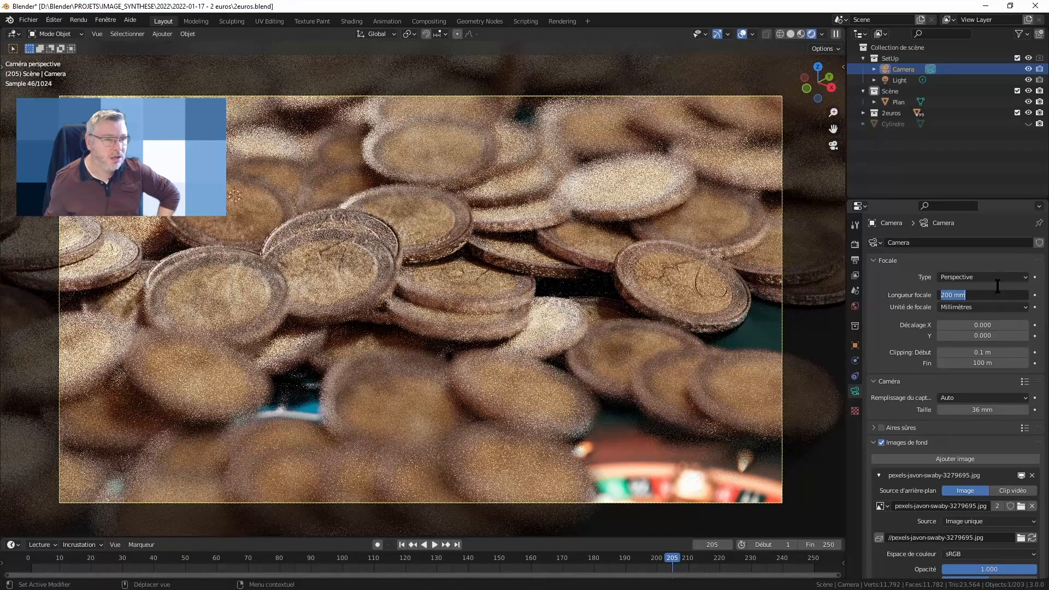
pyautogui.write('46')
pyautogui.press('Return')
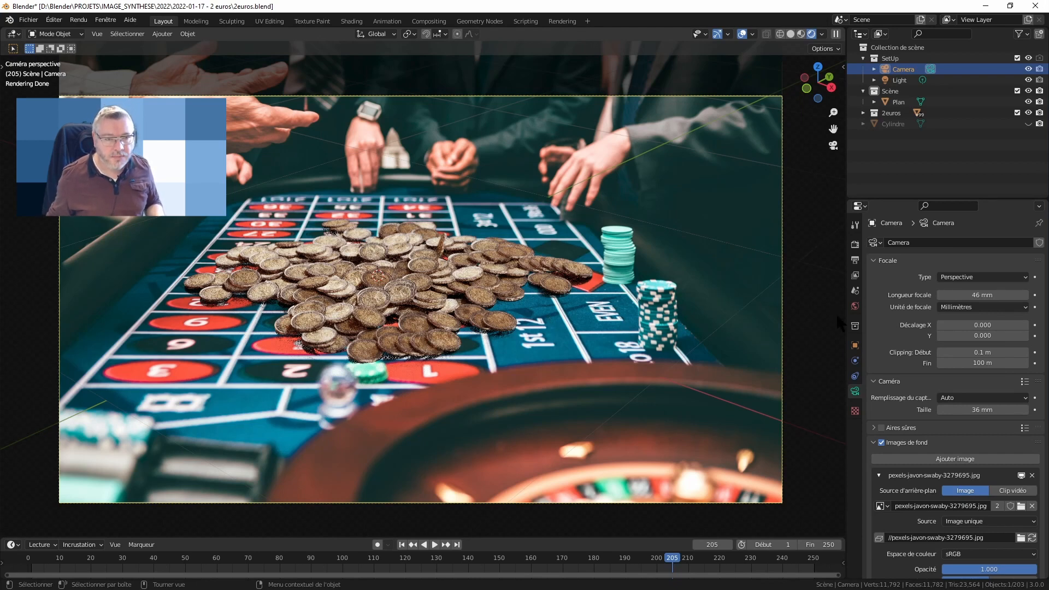
# - Turn the camera's background image display (Images de fond) off and back on twice
pyautogui.scroll(-2, 923, 310)
pyautogui.scroll(2, 923, 310)
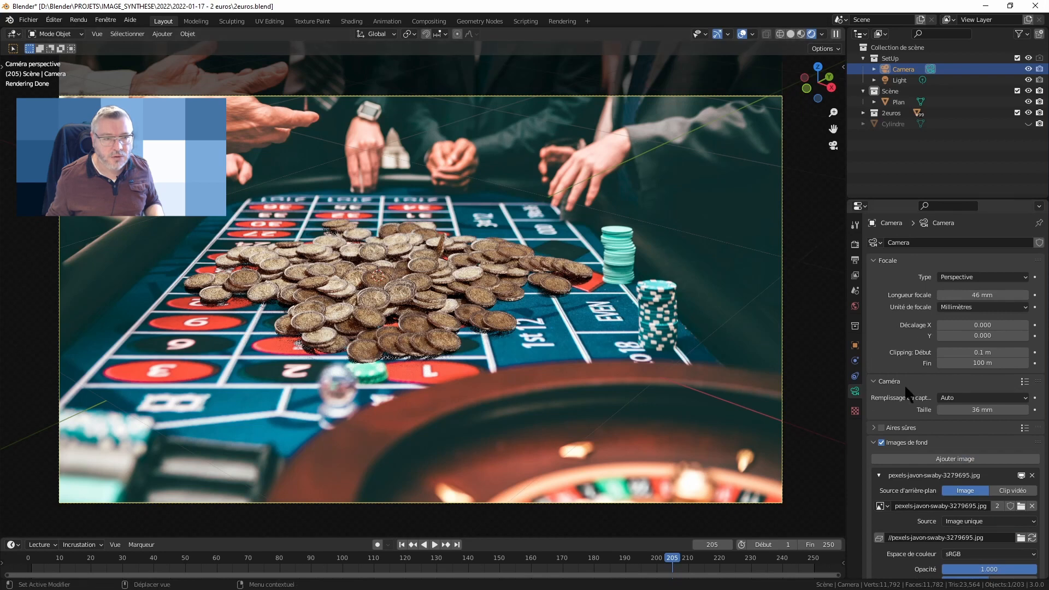
pyautogui.scroll(-4, 881, 396)
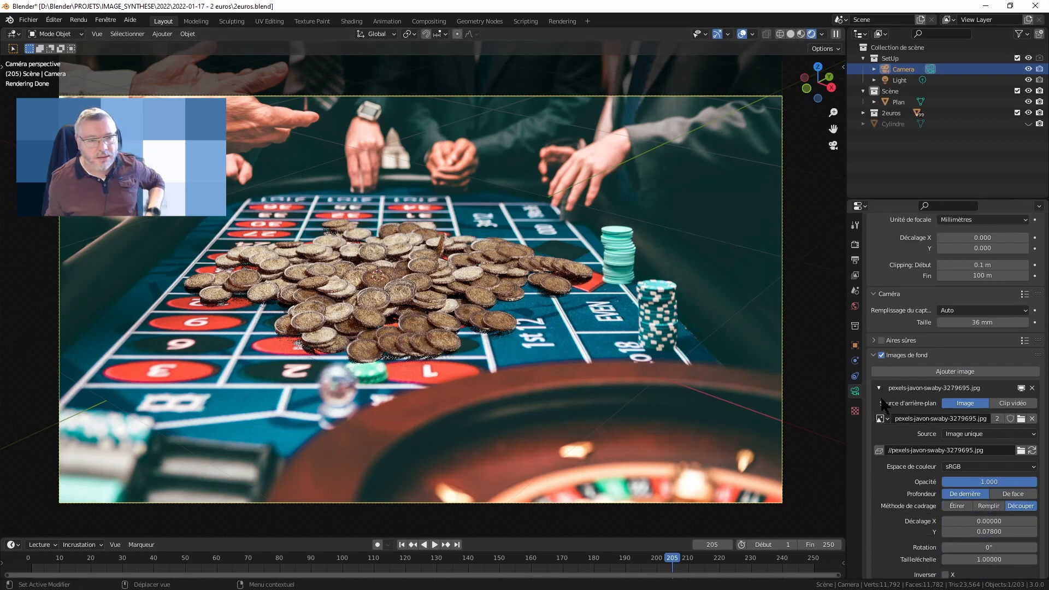
pyautogui.click(881, 355)
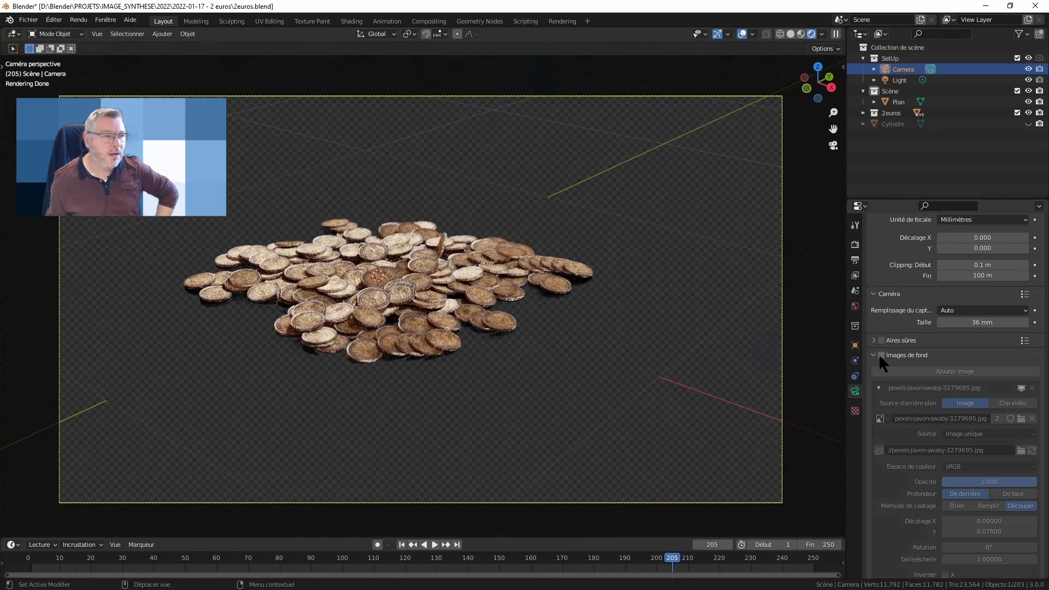
pyautogui.click(880, 355)
pyautogui.click(881, 355)
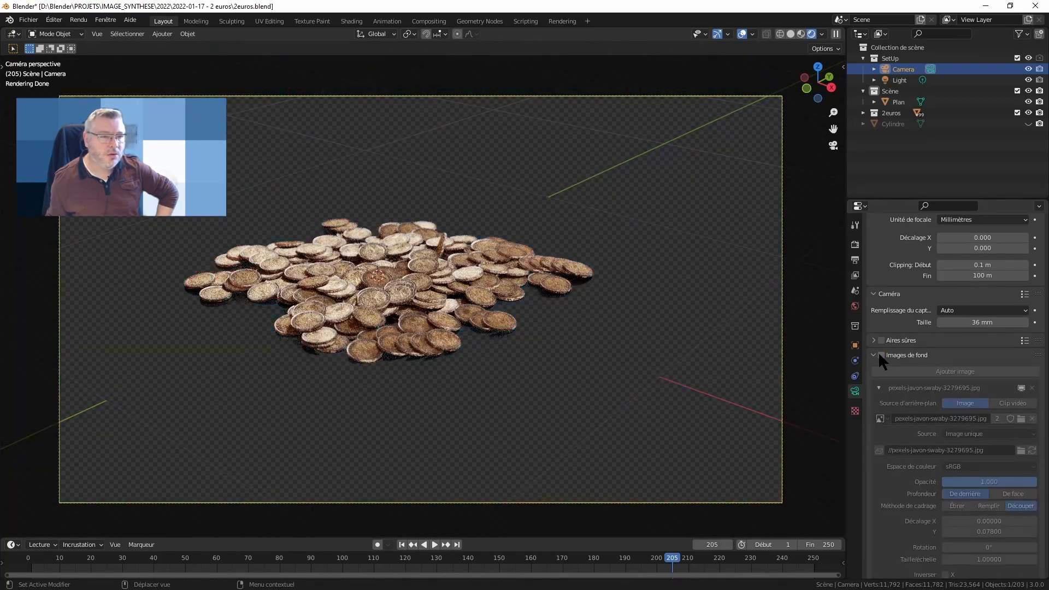
pyautogui.click(880, 354)
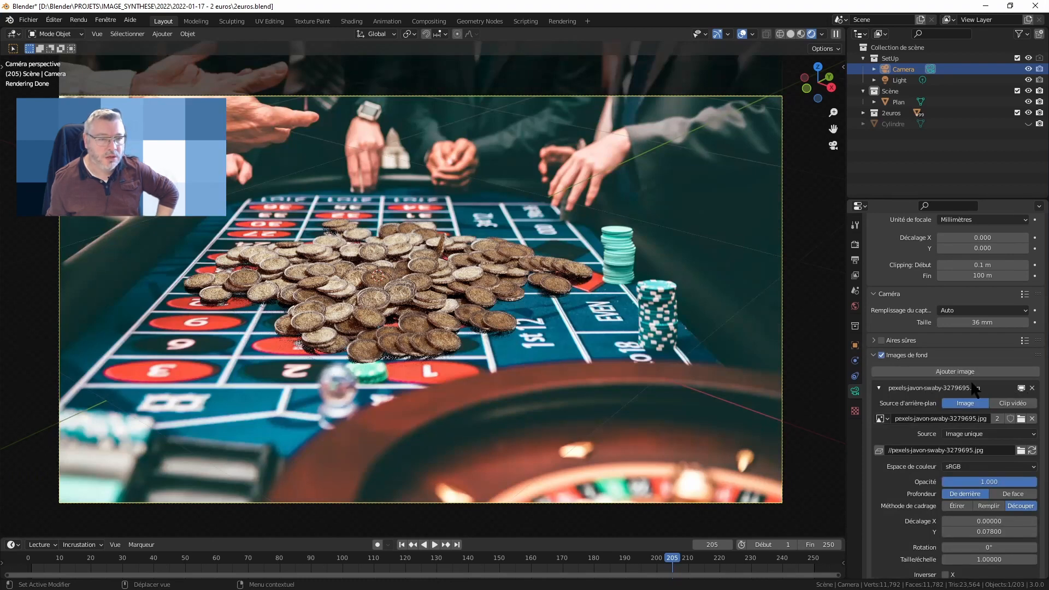
# - Try the background image's opacity and its De face depth, and return the depth to De derrière
pyautogui.scroll(-3, 973, 383)
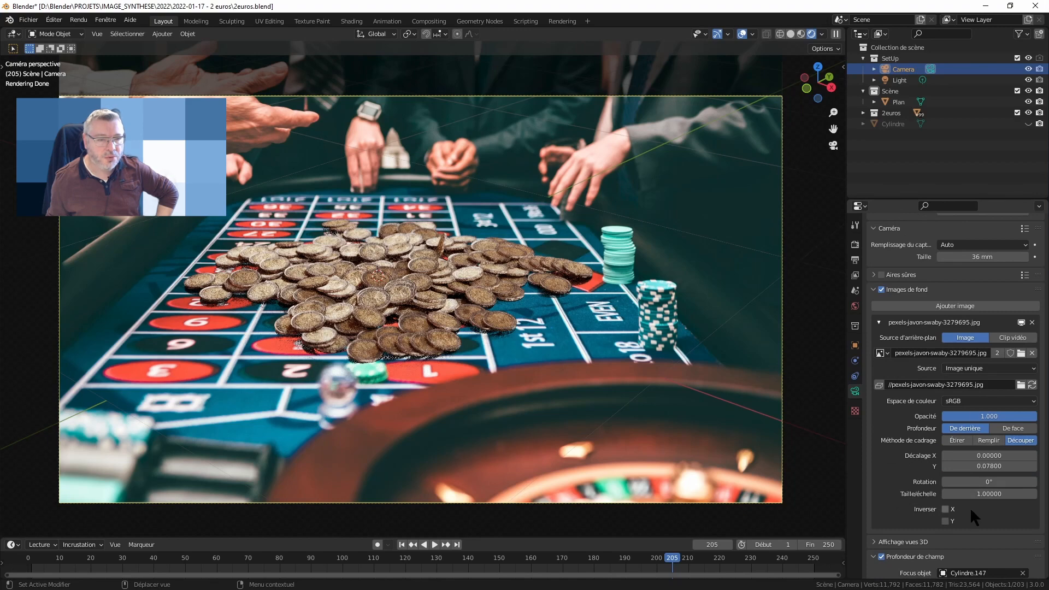
pyautogui.moveTo(1021, 415)
pyautogui.mouseDown()
pyautogui.moveTo(940, 416)
pyautogui.moveTo(1036, 416)
pyautogui.mouseUp()
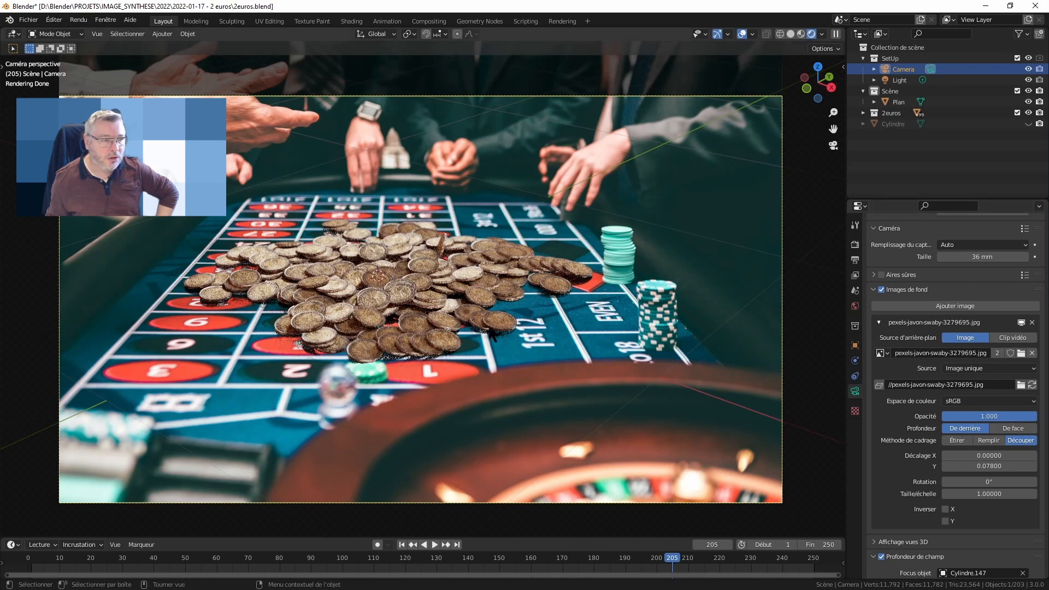
pyautogui.click(1011, 426)
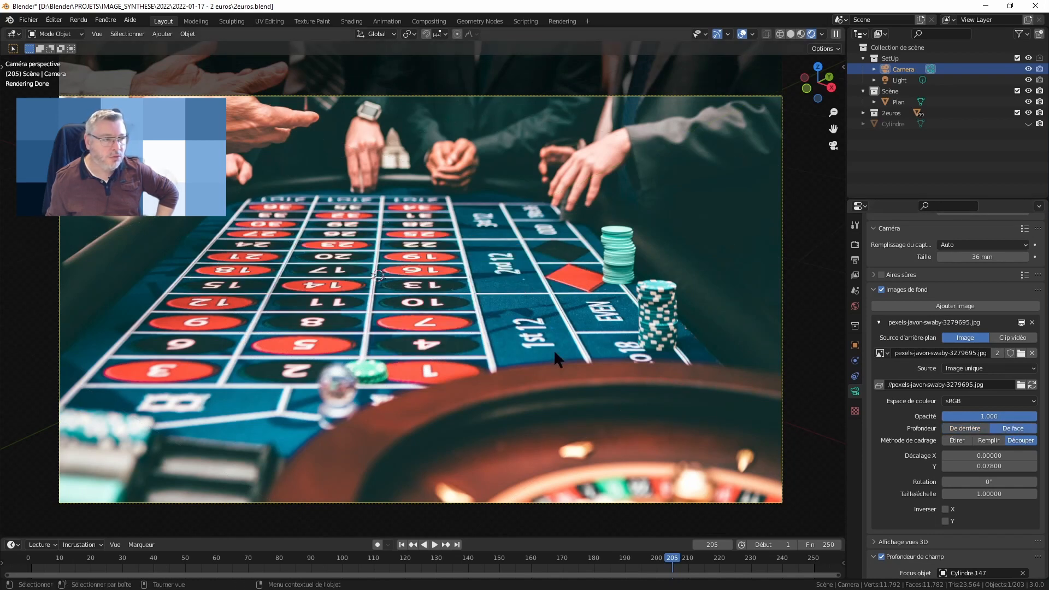
pyautogui.click(976, 427)
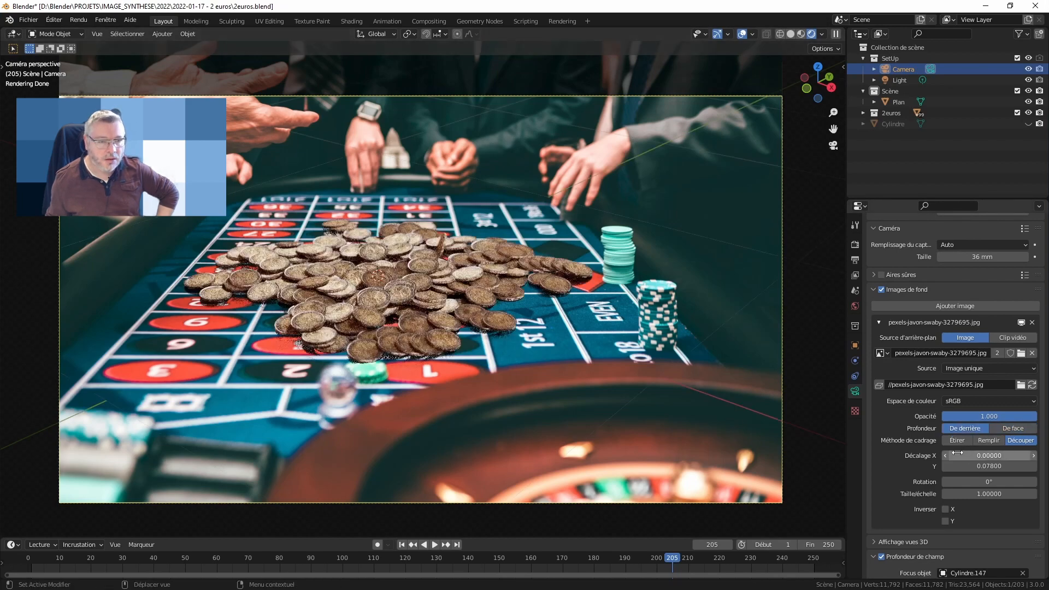
# - Try the Étirer and Remplir framing methods on the background image, and return to Découper
pyautogui.click(957, 442)
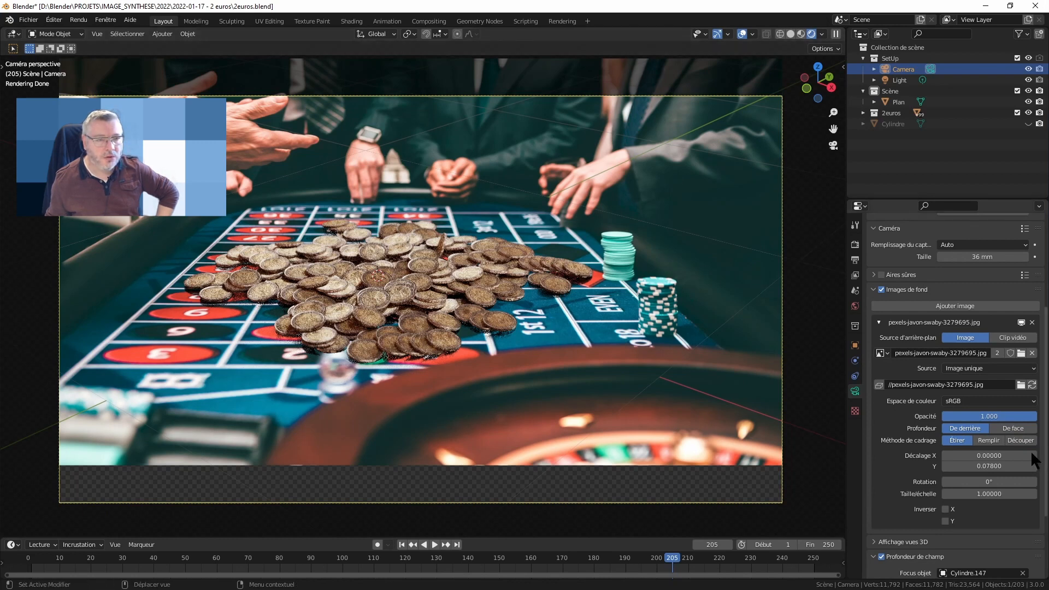
pyautogui.click(989, 440)
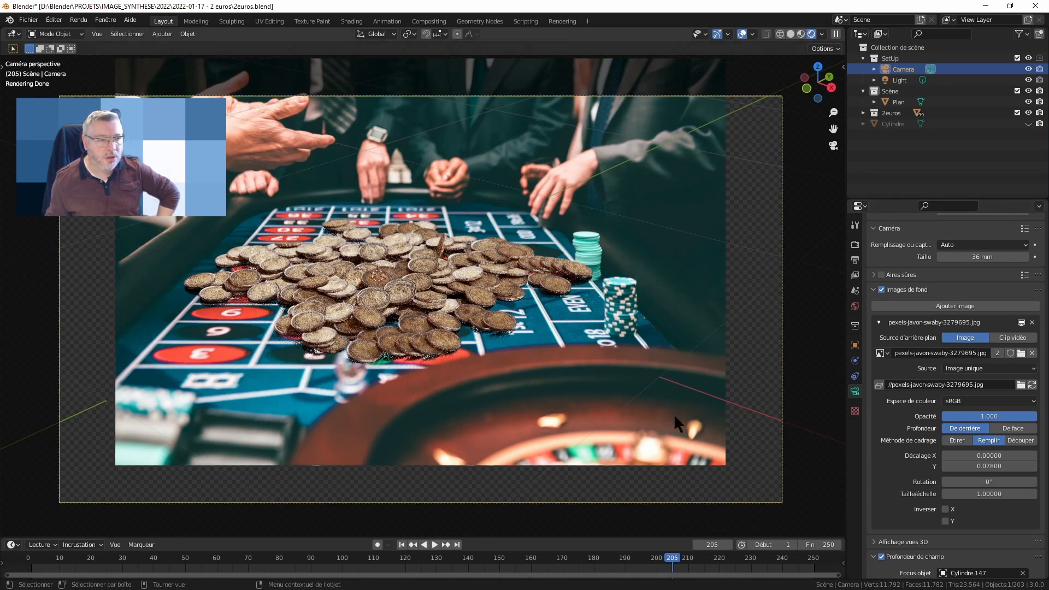
pyautogui.click(1021, 441)
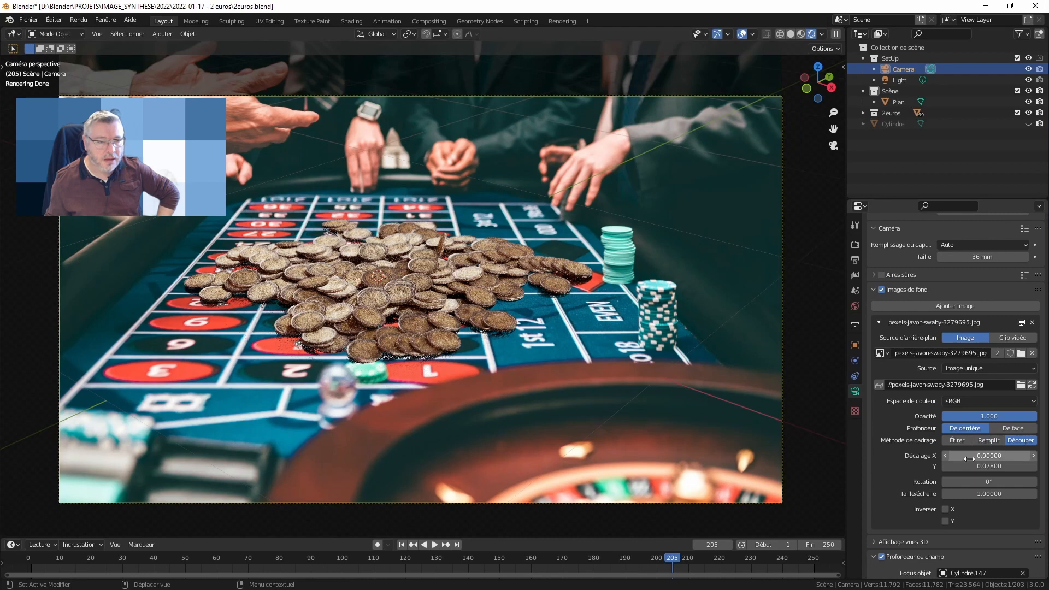
# - Try Remplir framing with a zero Y offset on the background image, and restore Découper with a Y offset of 0.078
pyautogui.click(989, 442)
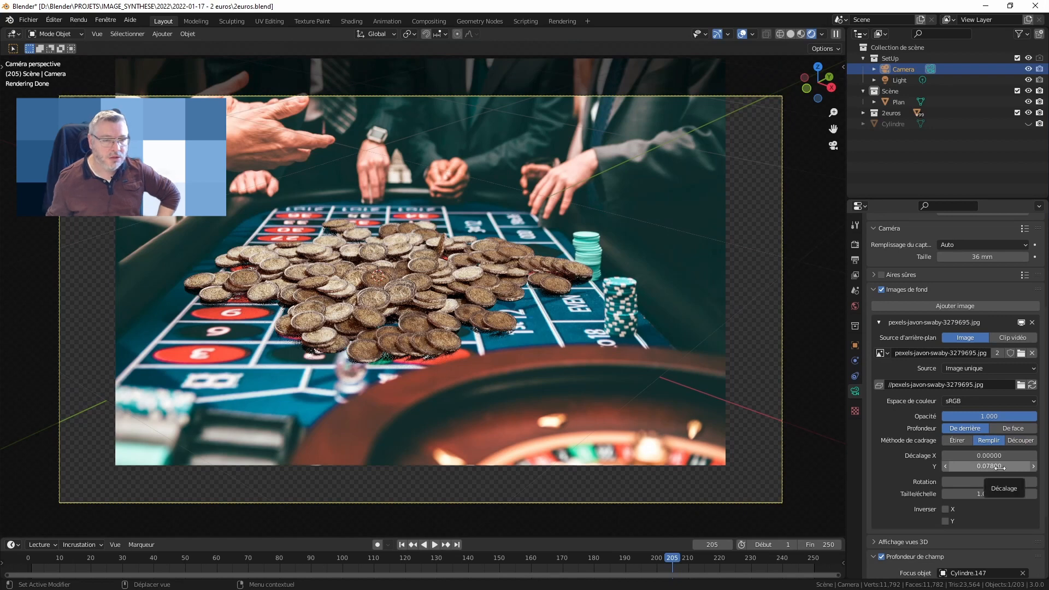
pyautogui.press('BackSpace')
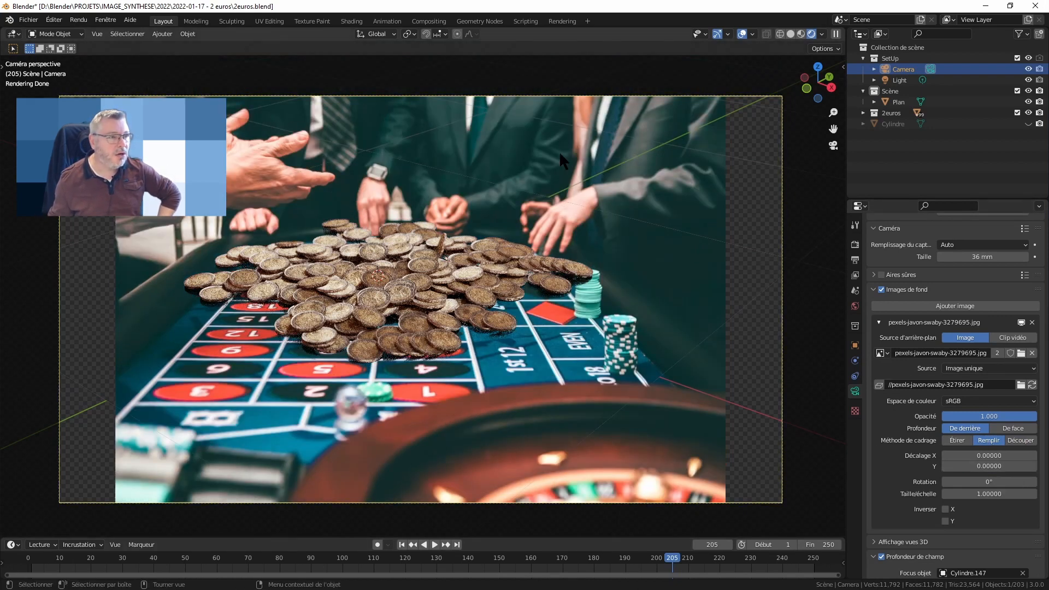
pyautogui.click(1020, 441)
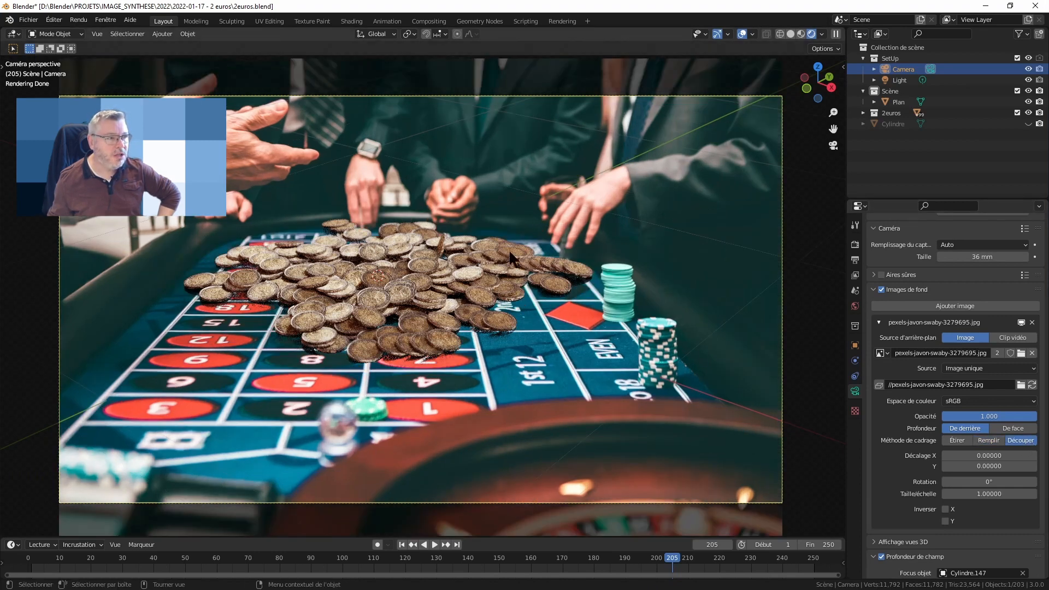
pyautogui.click(999, 465)
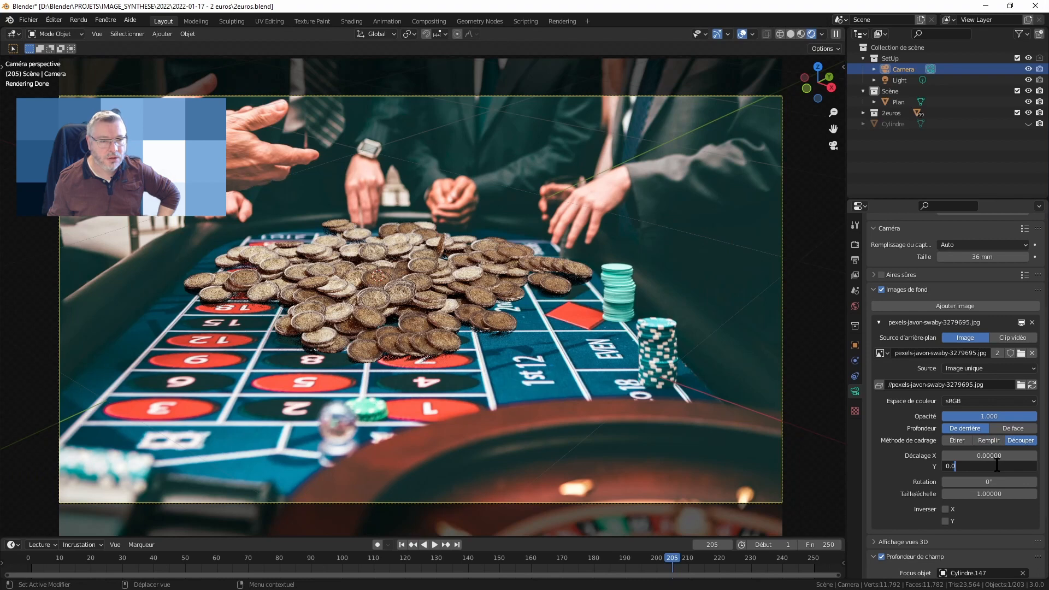
pyautogui.write('0.078')
pyautogui.press('Return')
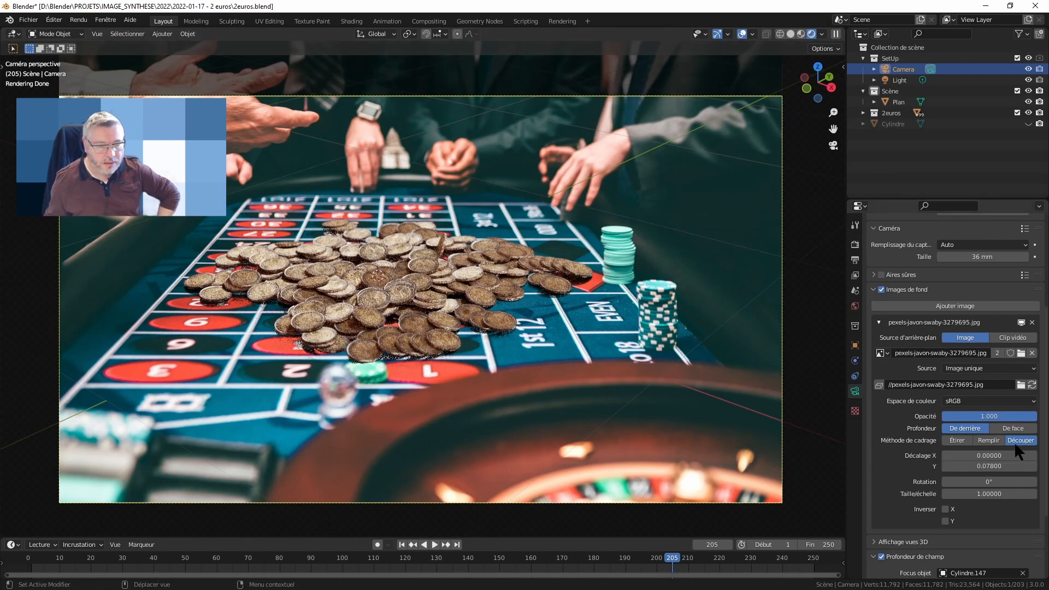
# - Try changing the background image's rotation and scale, restoring the rotation to 0° and the scale to 1
pyautogui.scroll(-3, 936, 474)
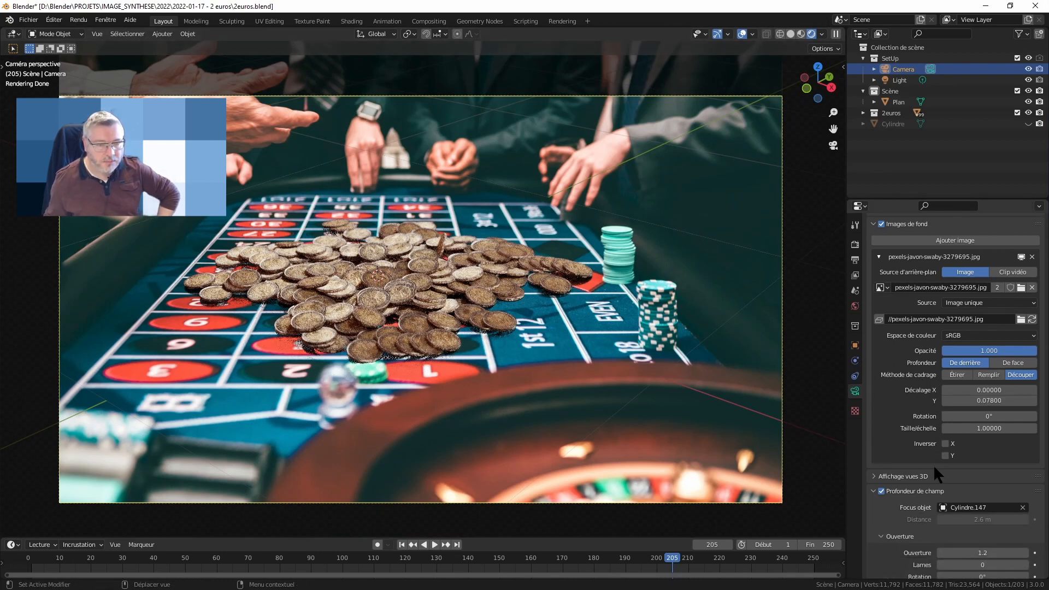
pyautogui.moveTo(1003, 417)
pyautogui.mouseDown()
pyautogui.moveTo(954, 417)
pyautogui.moveTo(996, 416)
pyautogui.mouseUp()
pyautogui.click(997, 417)
pyautogui.press('Return')
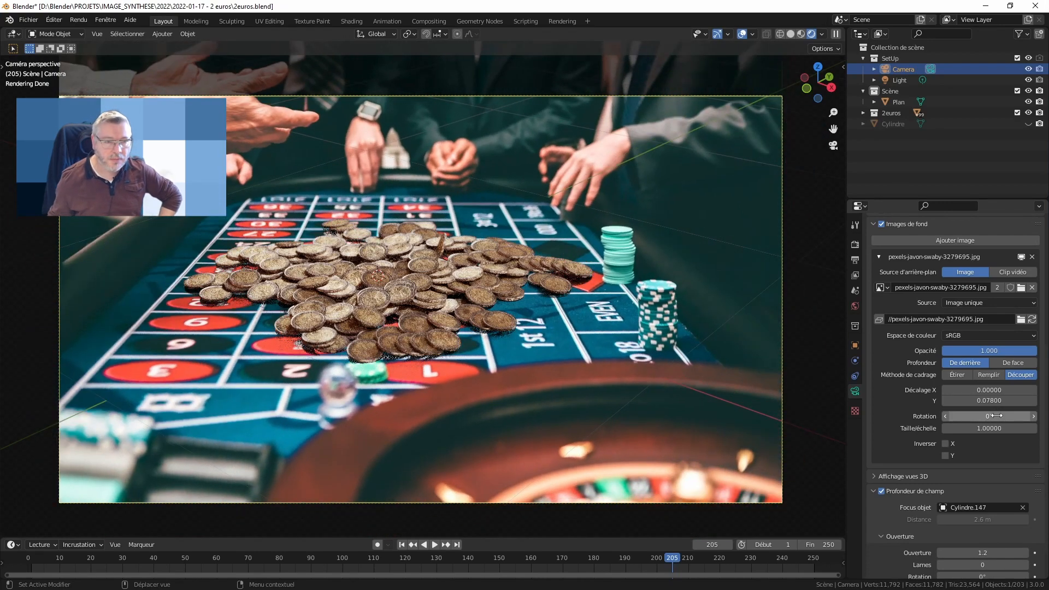
pyautogui.moveTo(985, 429)
pyautogui.mouseDown()
pyautogui.moveTo(943, 429)
pyautogui.moveTo(1000, 429)
pyautogui.moveTo(986, 429)
pyautogui.mouseUp()
pyautogui.click(986, 430)
pyautogui.write('1')
pyautogui.press('Return')
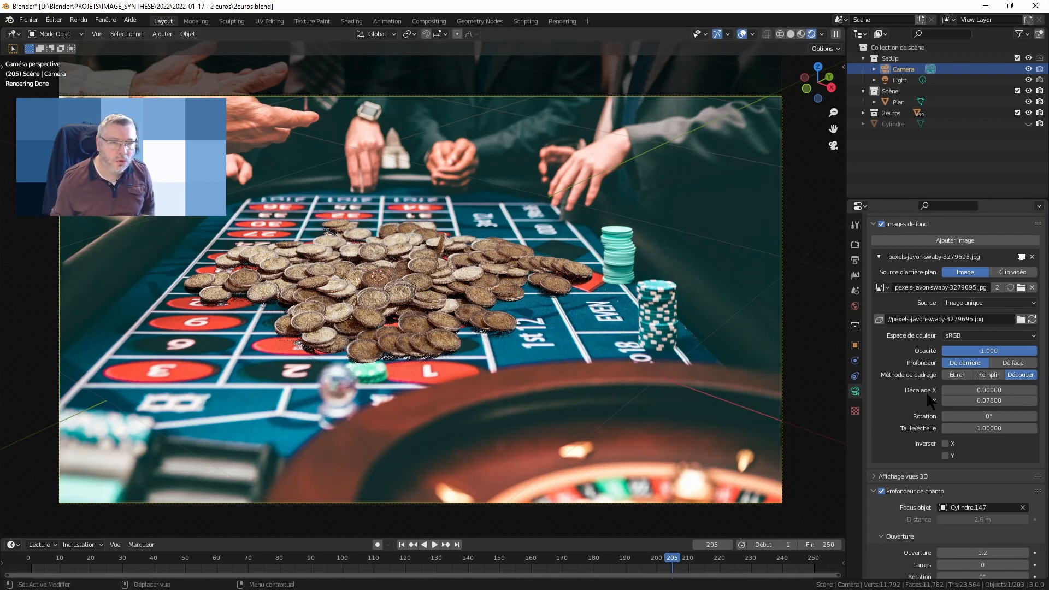
# - Look at the coins and camera from outside the camera view, and return to the camera view
pyautogui.scroll(2, 891, 284)
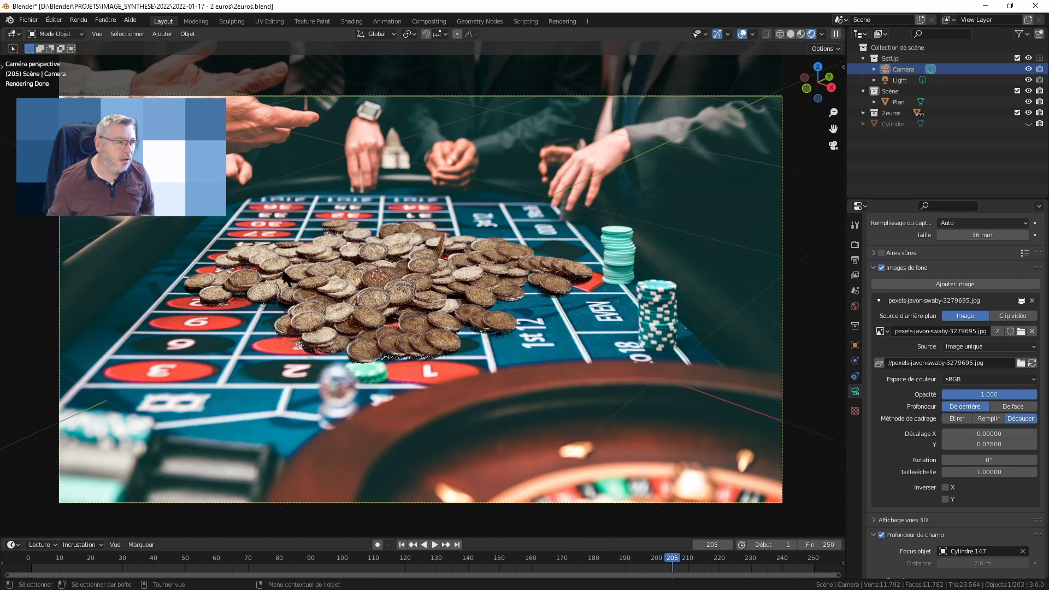
pyautogui.moveTo(283, 273); pyautogui.dragTo(328, 297, button='middle')
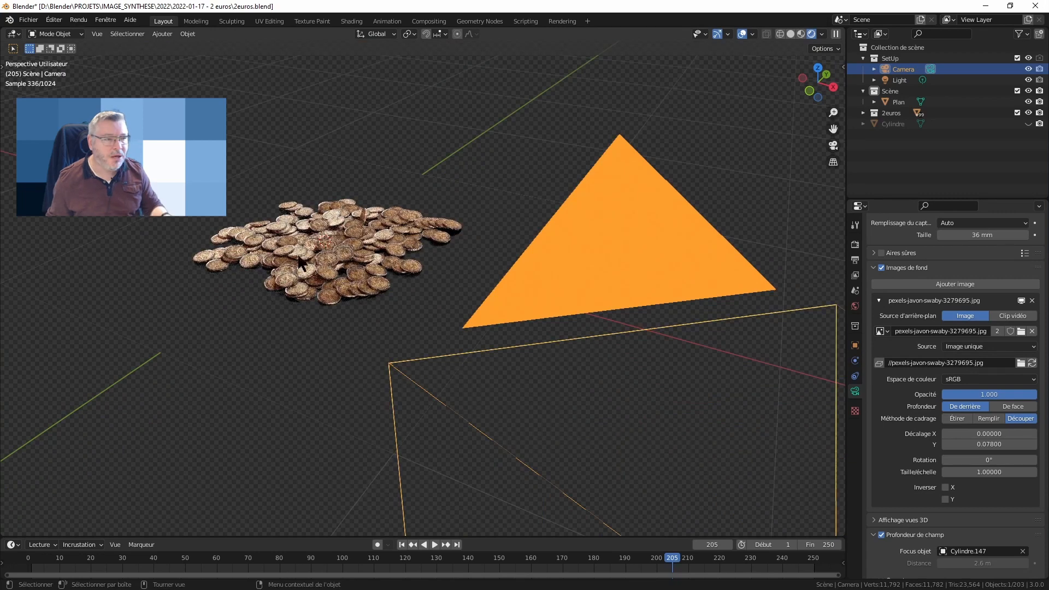
pyautogui.press('KP_0')
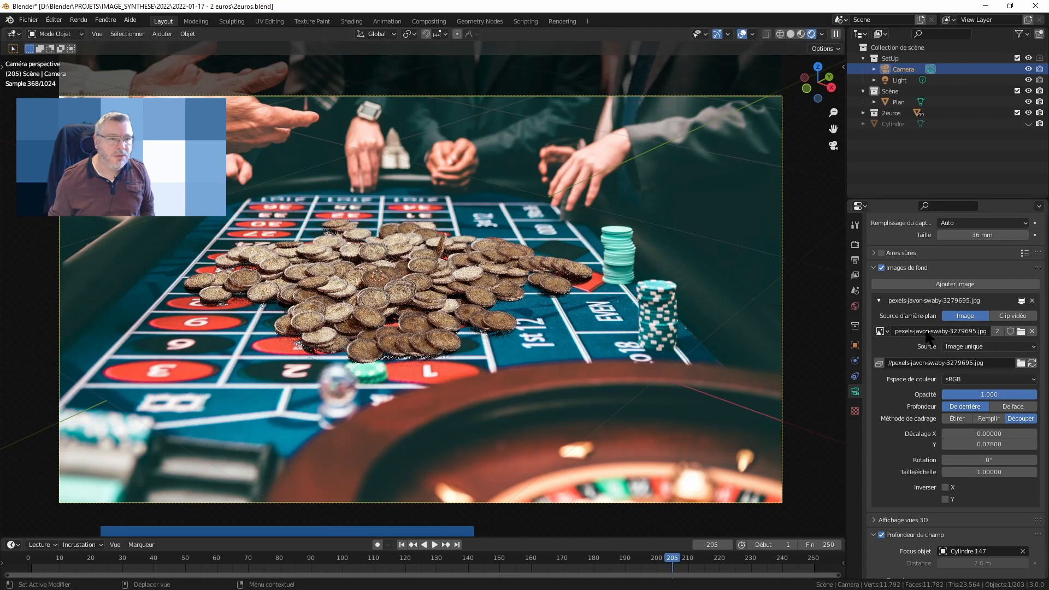
# - Collapse the background image settings, and try camera lens shifts of -0.060 on X and about 0.08 on Y, resetting each to 0
pyautogui.click(874, 267)
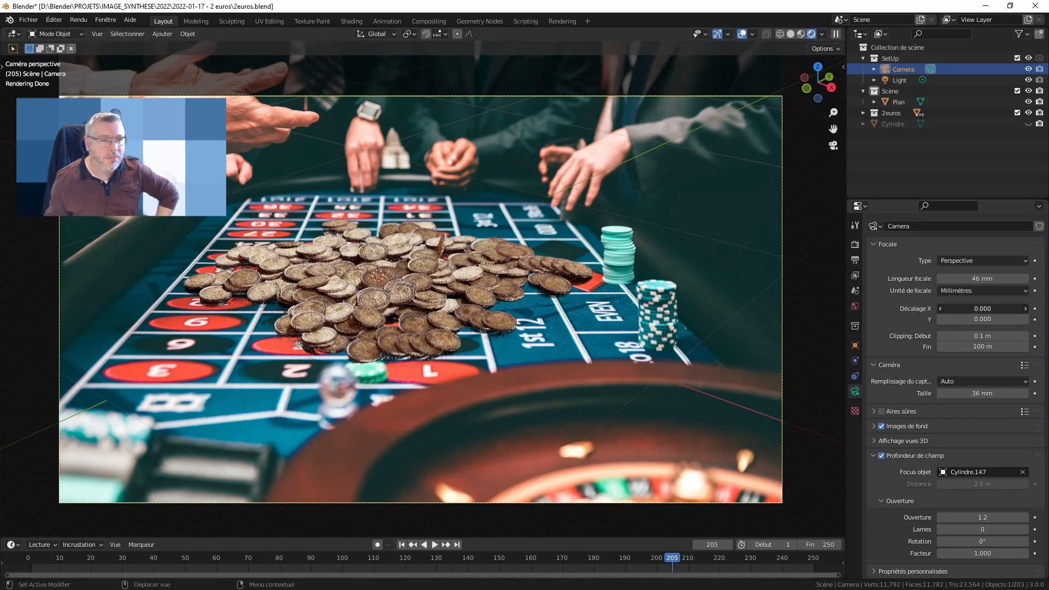
pyautogui.moveTo(983, 309)
pyautogui.mouseDown()
pyautogui.moveTo(1021, 309)
pyautogui.moveTo(981, 309)
pyautogui.mouseUp()
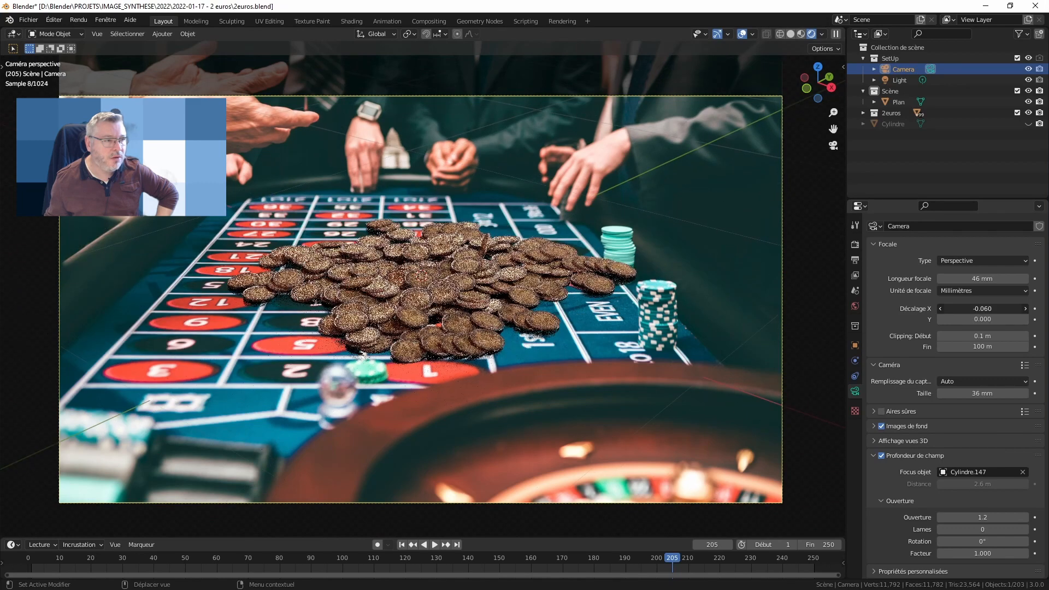
pyautogui.click(991, 308)
pyautogui.write('0')
pyautogui.press('Return')
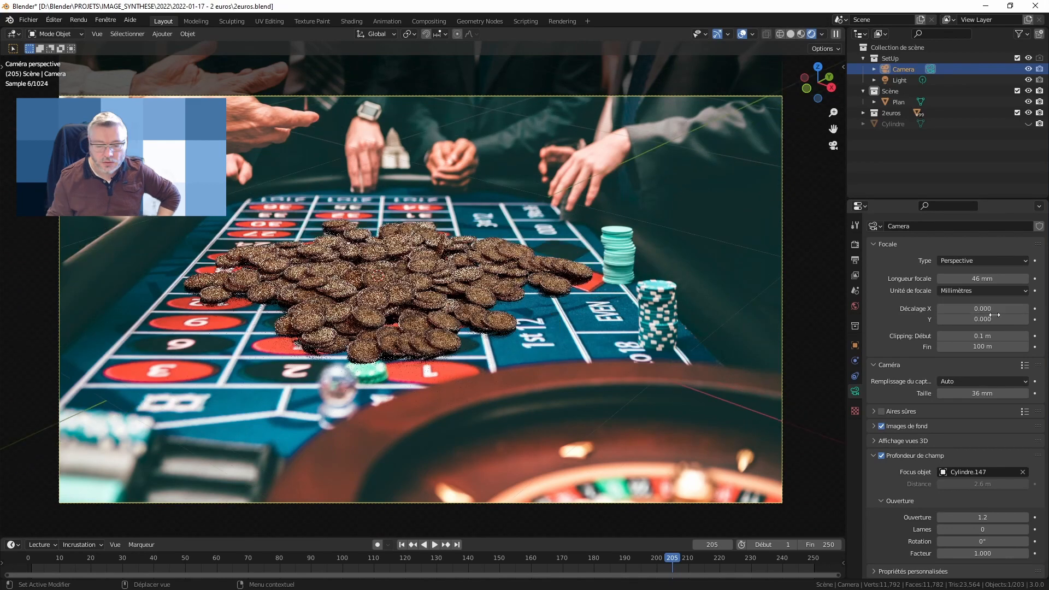
pyautogui.moveTo(995, 316); pyautogui.dragTo(972, 320)
pyautogui.click(972, 319)
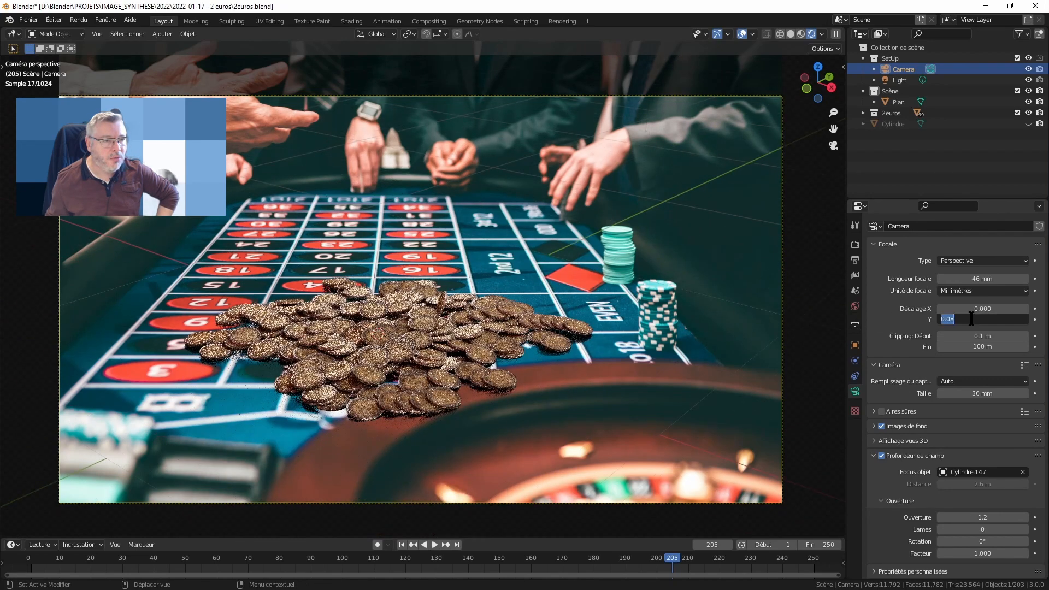
pyautogui.write('0')
pyautogui.press('Return')
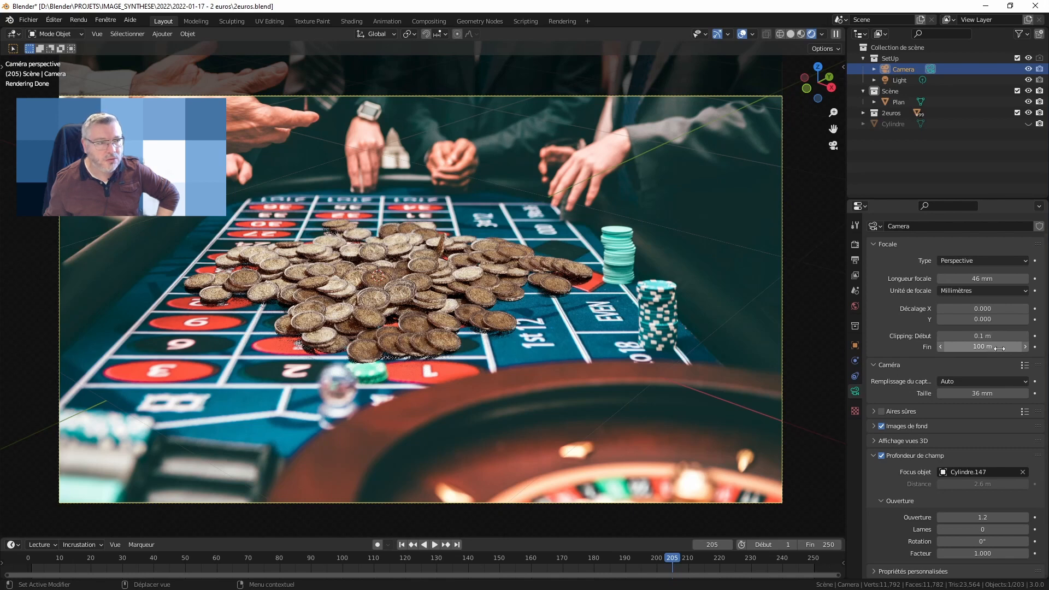
# - Try camera clipping ends of 2.9 m and 3 m, and restore the clipping end to 100 m
pyautogui.moveTo(1000, 348); pyautogui.dragTo(954, 347)
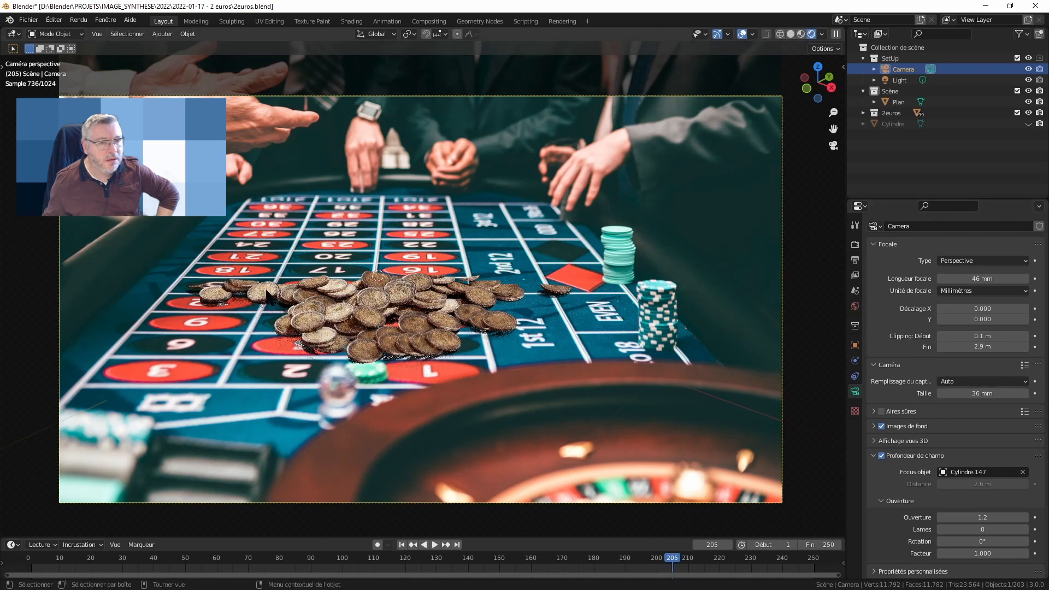
pyautogui.click(1026, 347)
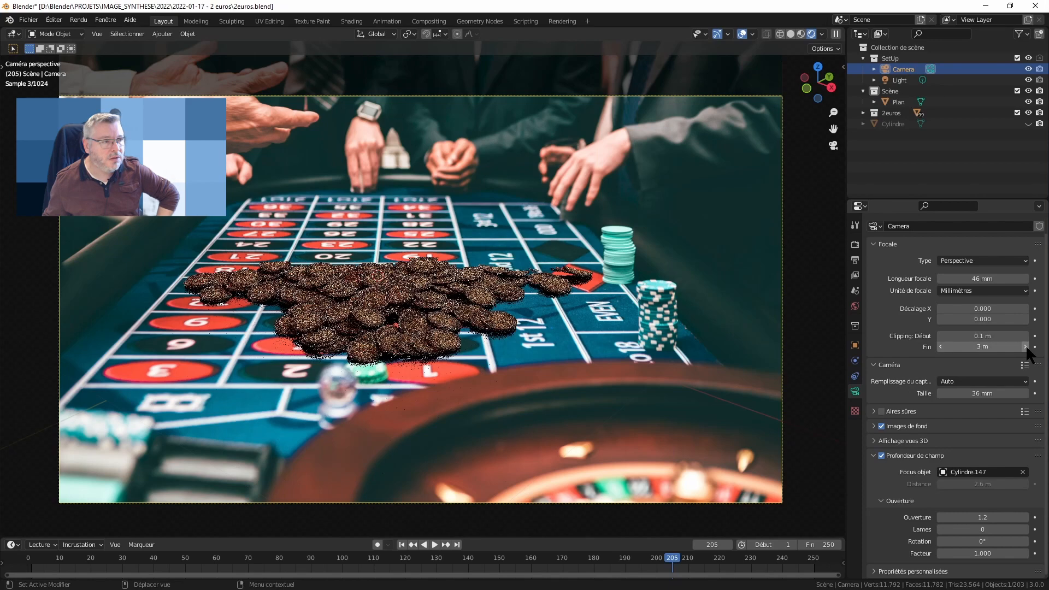
pyautogui.click(942, 345)
pyautogui.click(977, 347)
pyautogui.write('100')
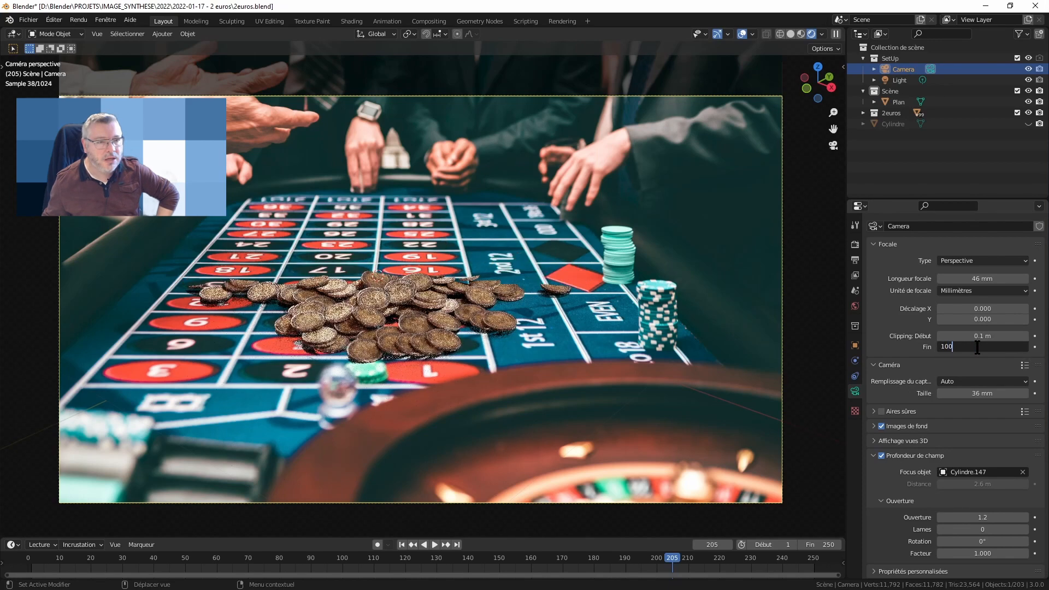
pyautogui.press('Return')
# - Try a narrow camera clipping range from 2.7 m to 2.89 m and inspect the sliced coin pile up close
pyautogui.moveTo(982, 338)
pyautogui.mouseDown()
pyautogui.moveTo(1011, 337)
pyautogui.moveTo(1000, 337)
pyautogui.mouseUp()
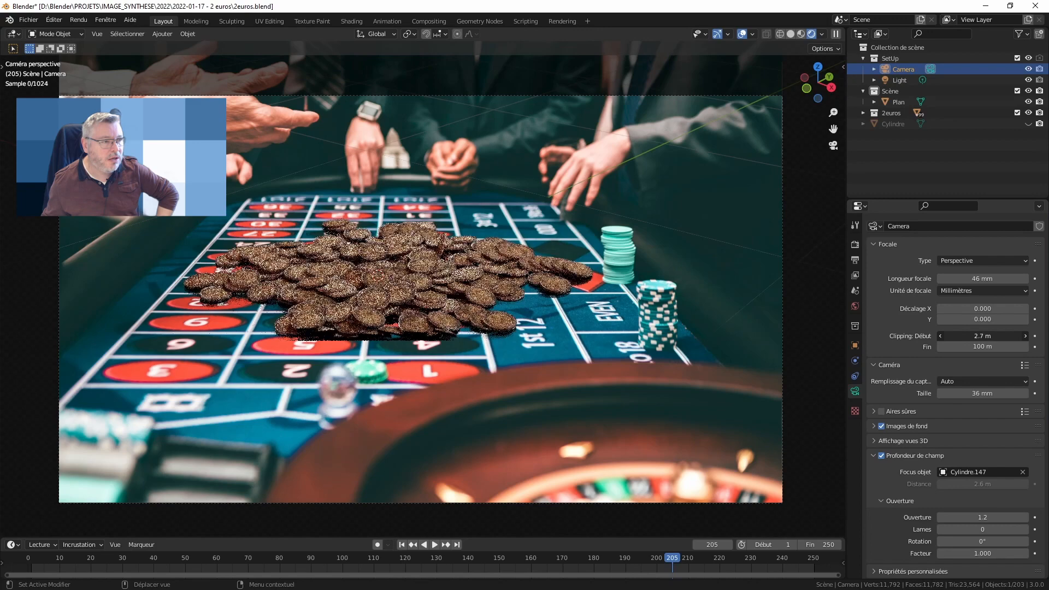
pyautogui.click(995, 347)
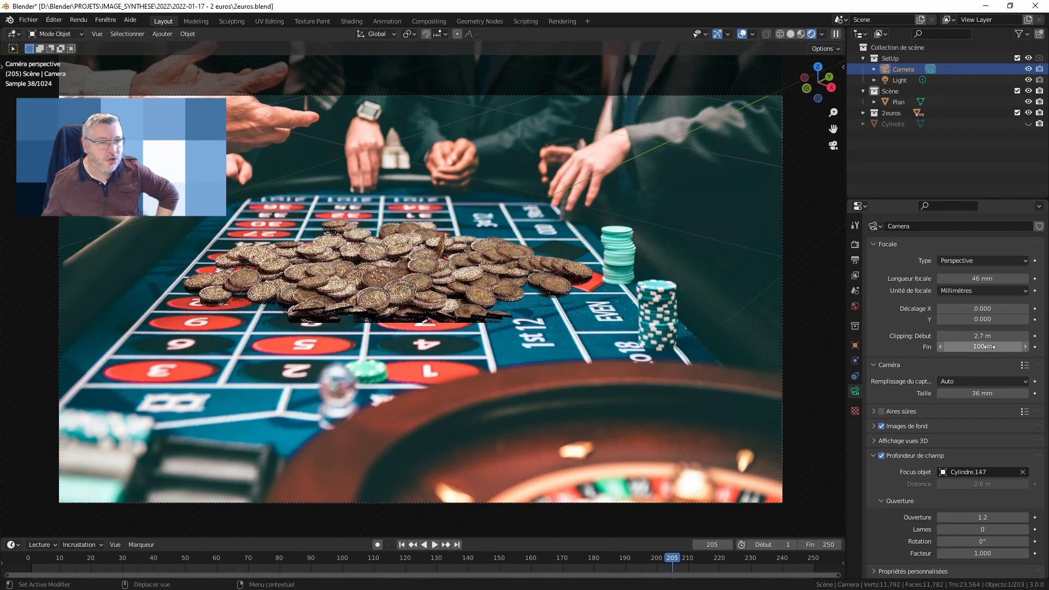
pyautogui.write('2')
pyautogui.press('Return')
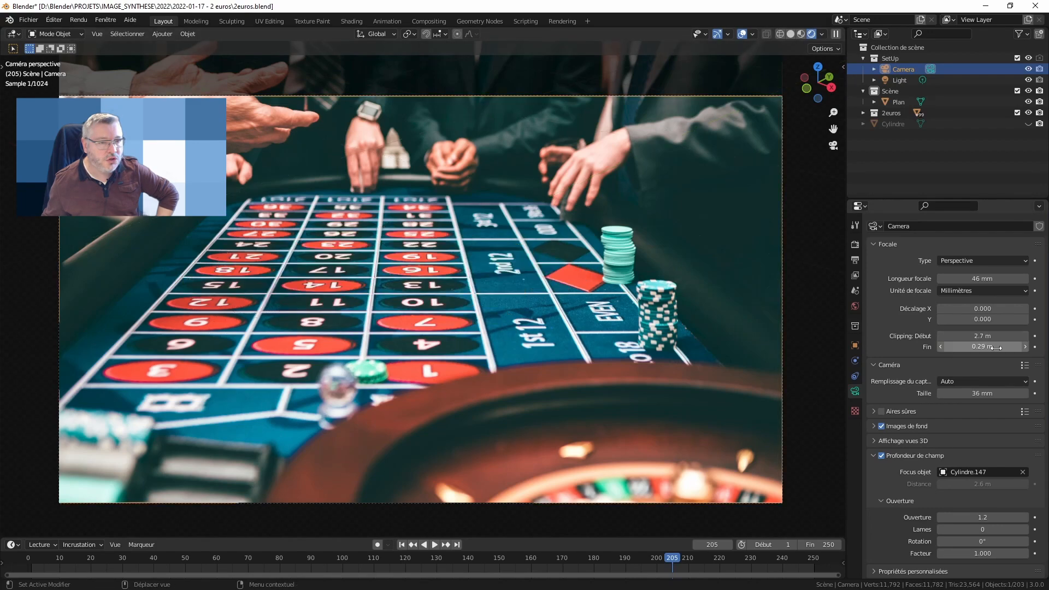
pyautogui.moveTo(982, 347)
pyautogui.mouseDown()
pyautogui.moveTo(1011, 347)
pyautogui.moveTo(1001, 347)
pyautogui.mouseUp()
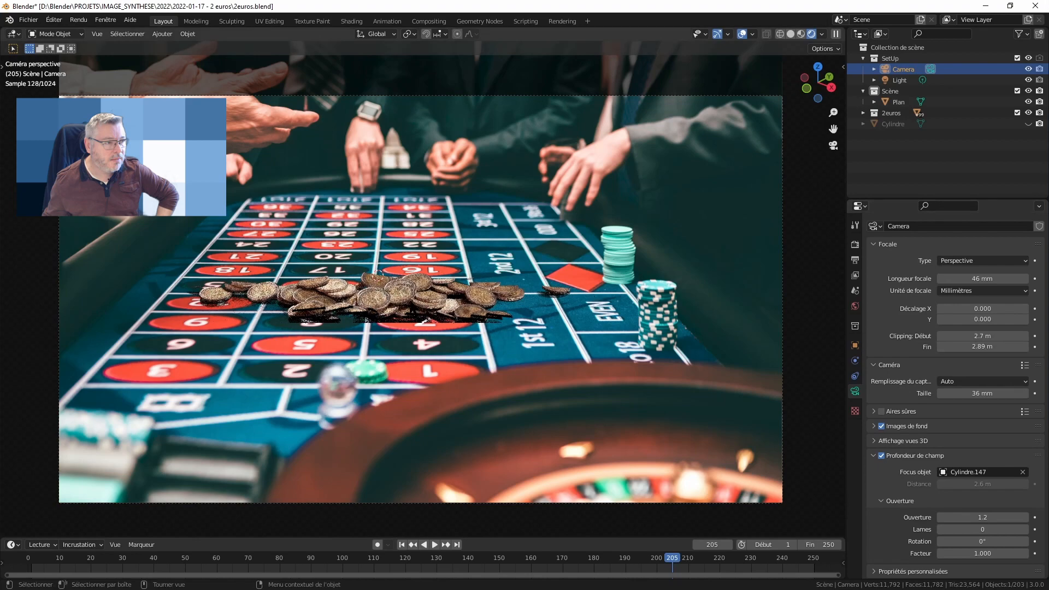
pyautogui.scroll(5, 361, 316)
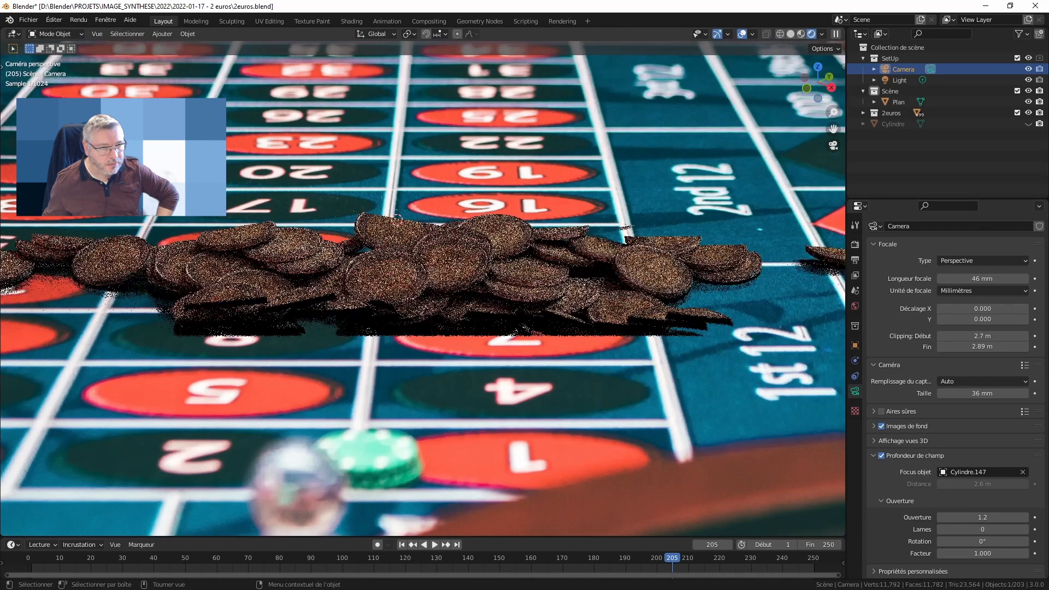
pyautogui.scroll(-4, 345, 298)
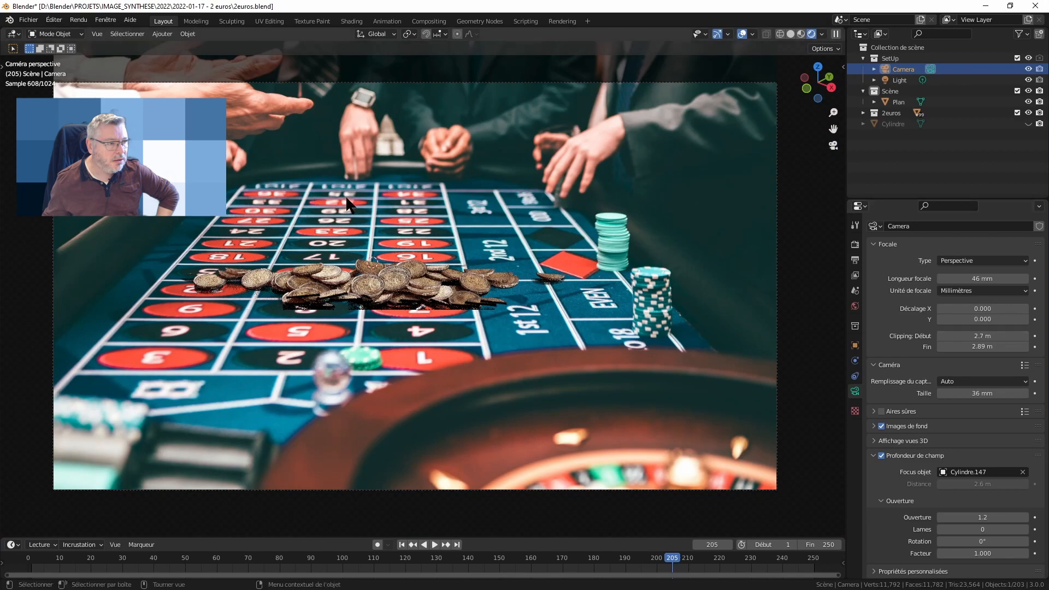
# - Restore the camera's clipping start to 0.1 m and its clipping end to 100 m
pyautogui.click(977, 337)
pyautogui.write('0.1')
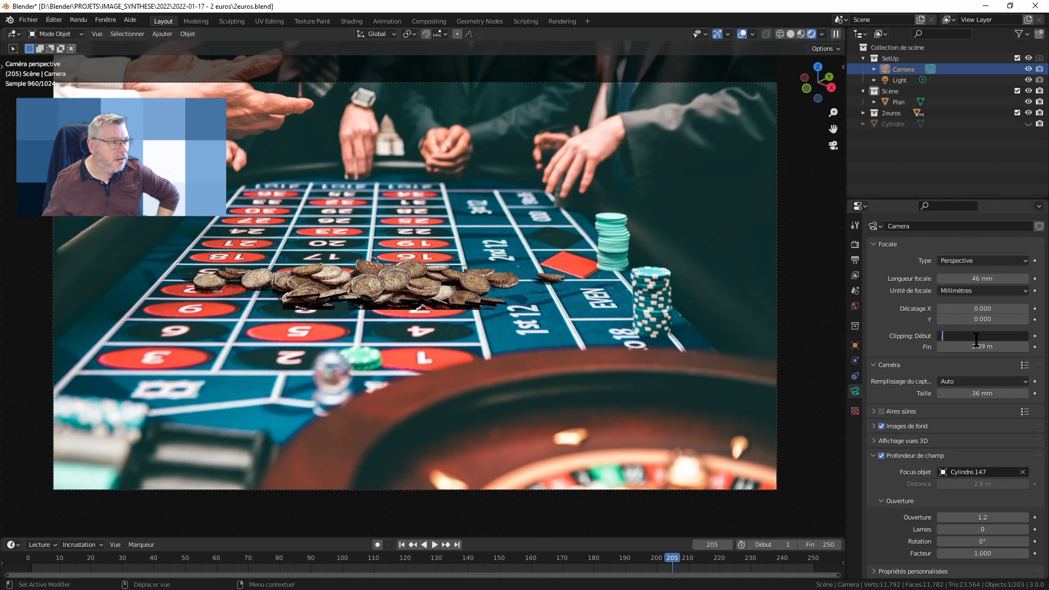
pyautogui.press('Return')
pyautogui.click(977, 346)
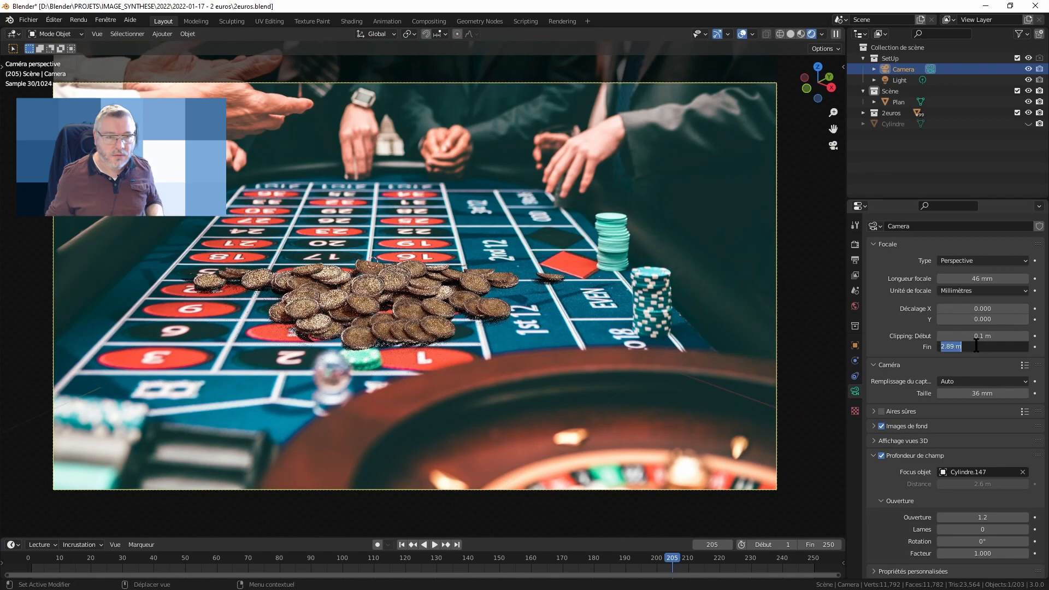
pyautogui.write('100')
pyautogui.press('Return')
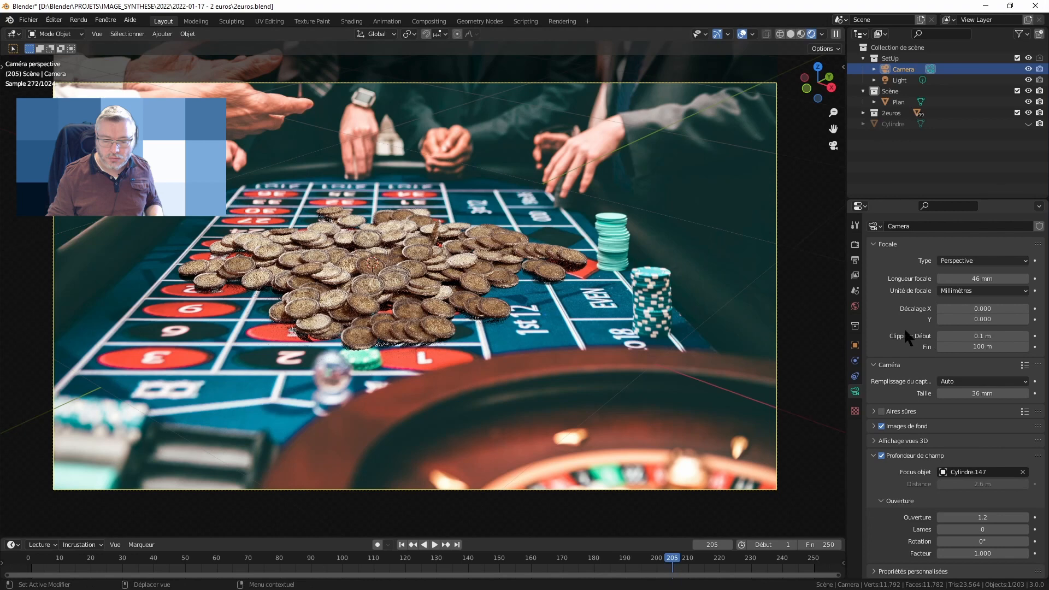
# - Collapse the Focale settings, look through the camera sensor presets and sensor fit options without changing them, and collapse the Caméra settings
pyautogui.scroll(1, 995, 331)
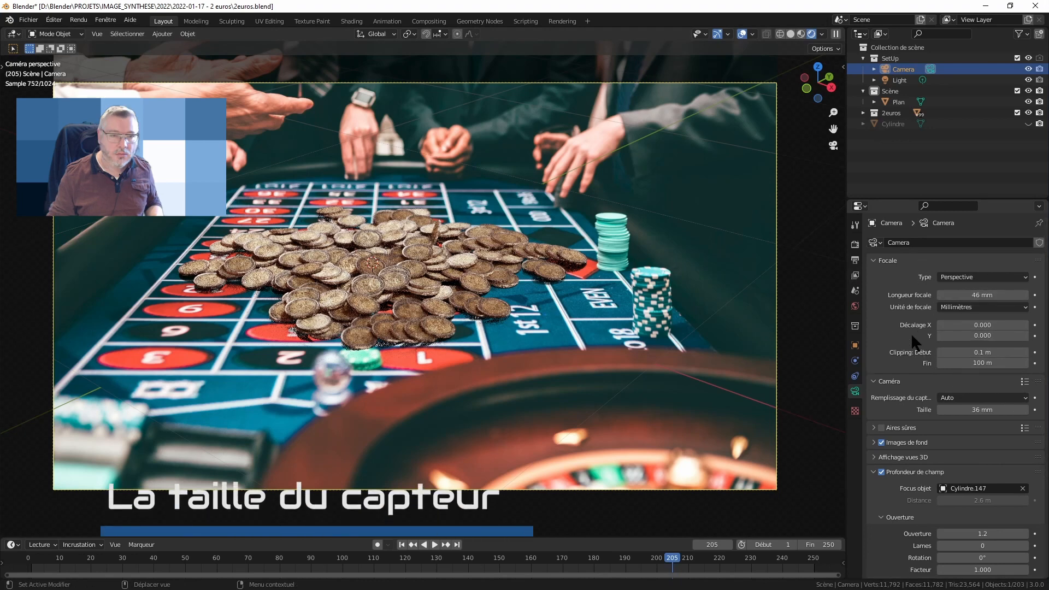
pyautogui.click(872, 260)
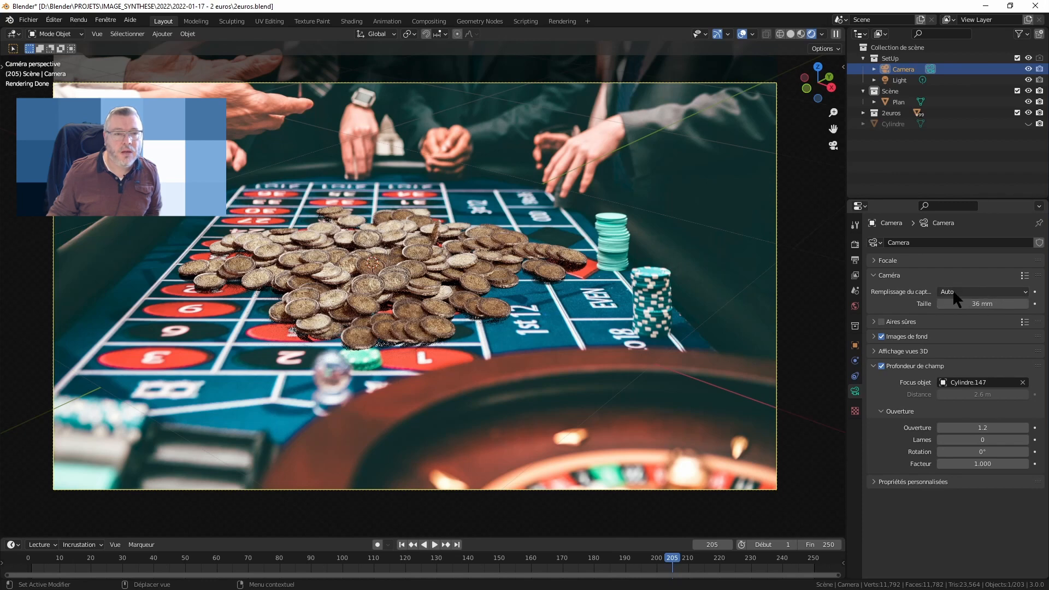
pyautogui.click(1024, 276)
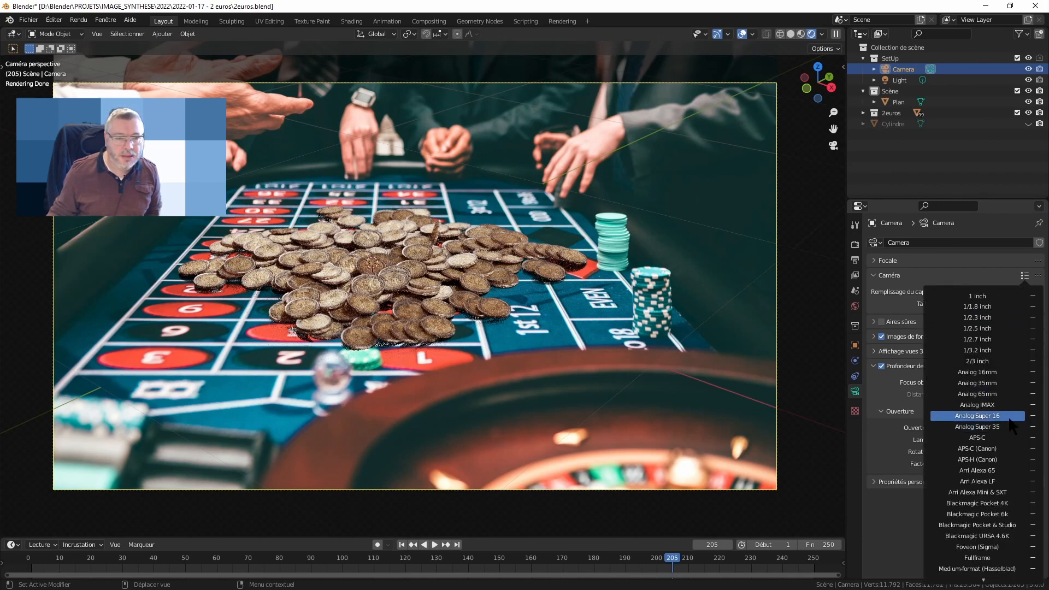
pyautogui.scroll(-4, 1004, 431)
pyautogui.scroll(-3, 1005, 432)
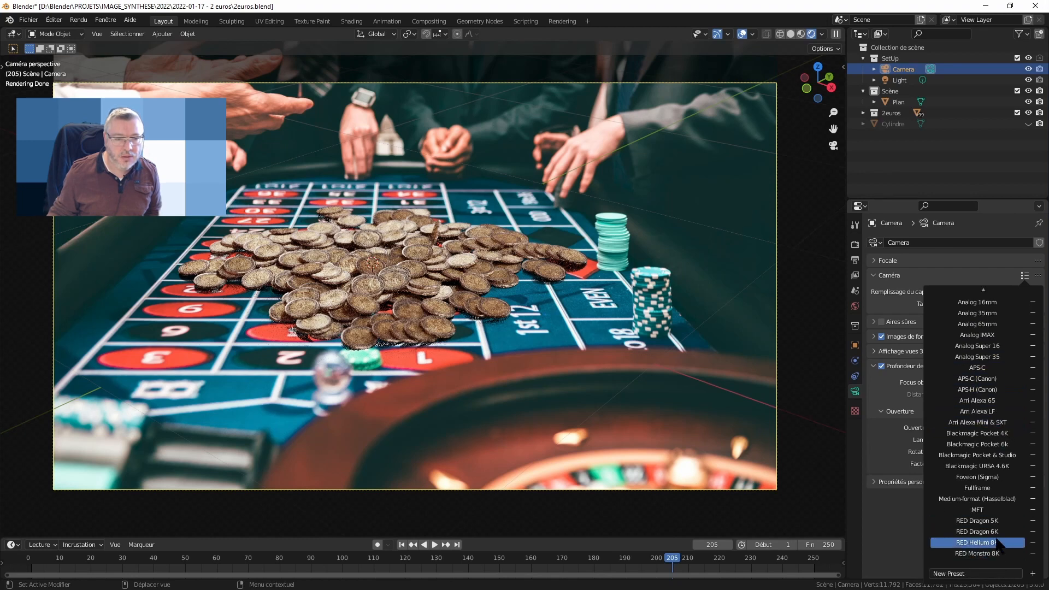
pyautogui.scroll(6, 998, 424)
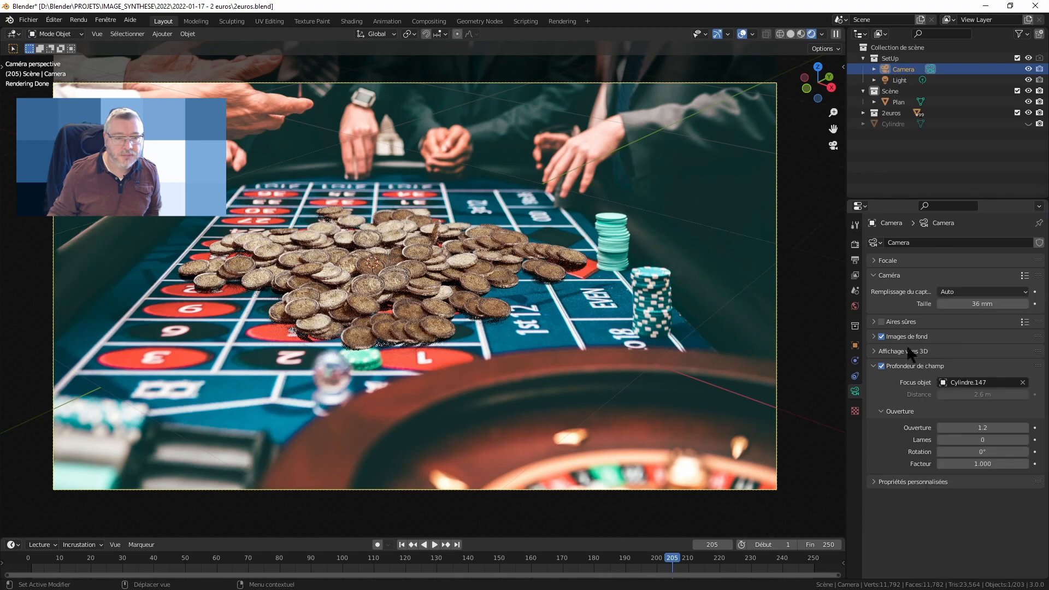
pyautogui.click(1025, 291)
pyautogui.click(1025, 292)
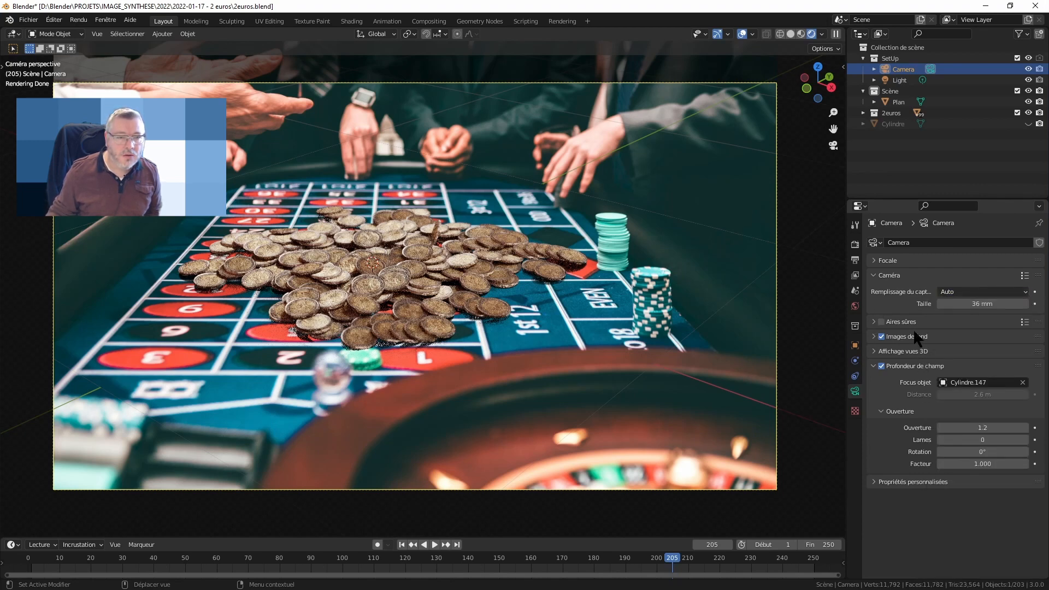
pyautogui.click(874, 276)
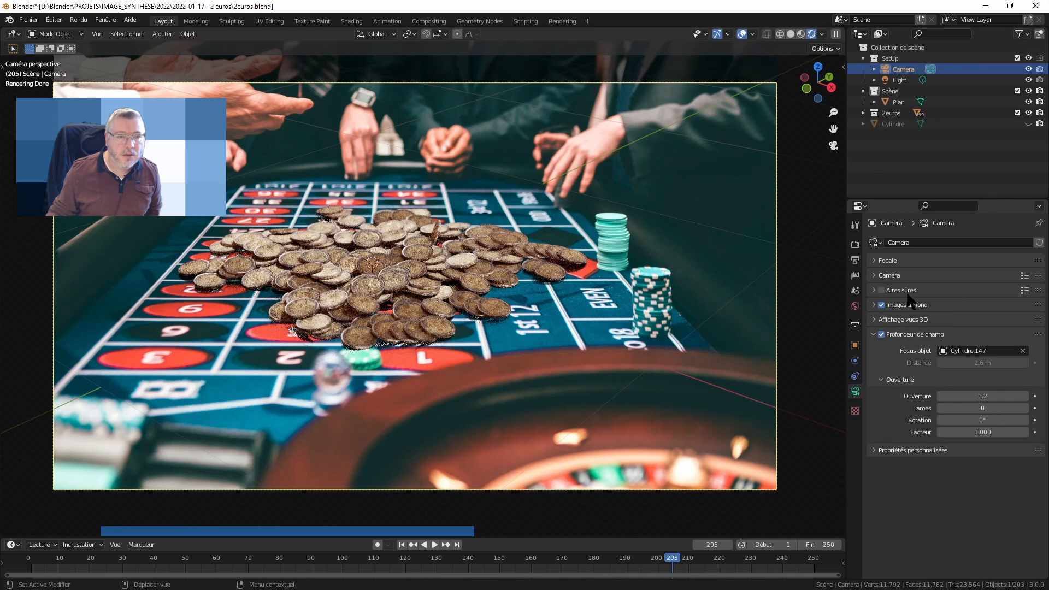
# - Try the camera's safe areas (Aires sûres) overlay, leaving it disabled, and look over the camera's 3D viewport display settings
pyautogui.click(874, 290)
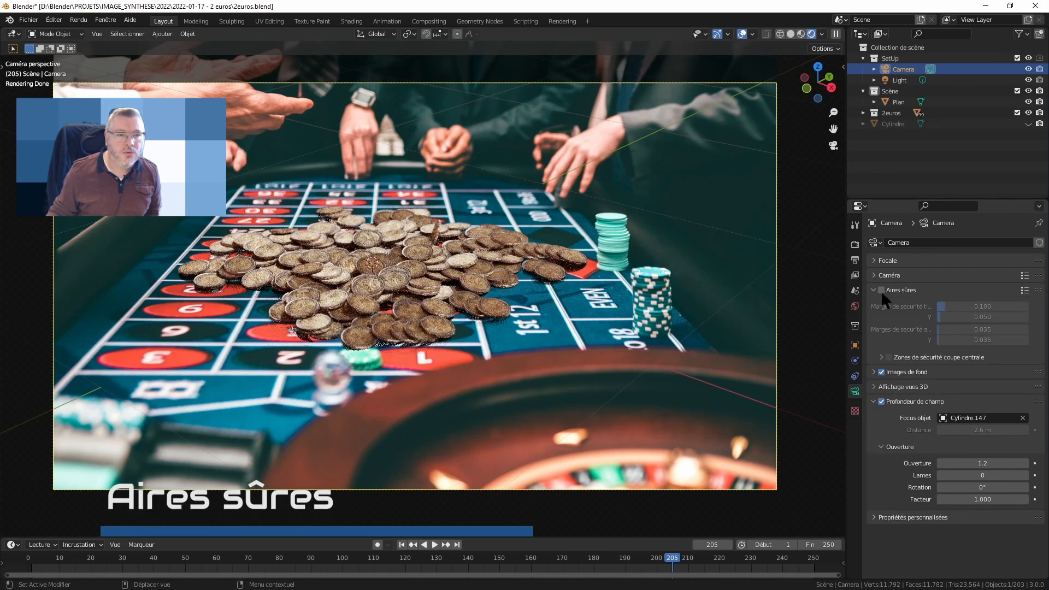
pyautogui.click(881, 291)
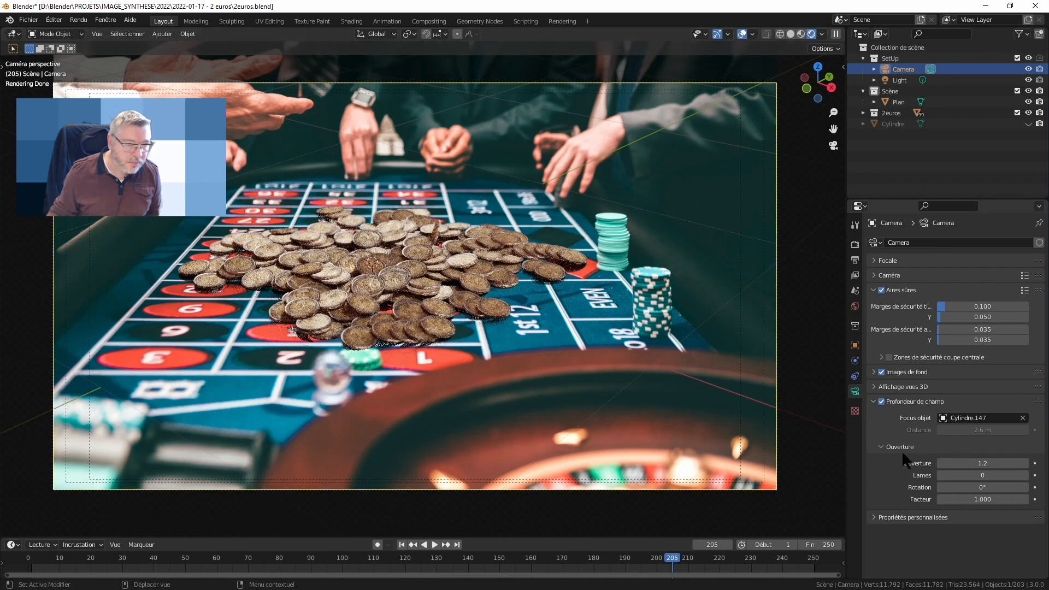
pyautogui.click(881, 290)
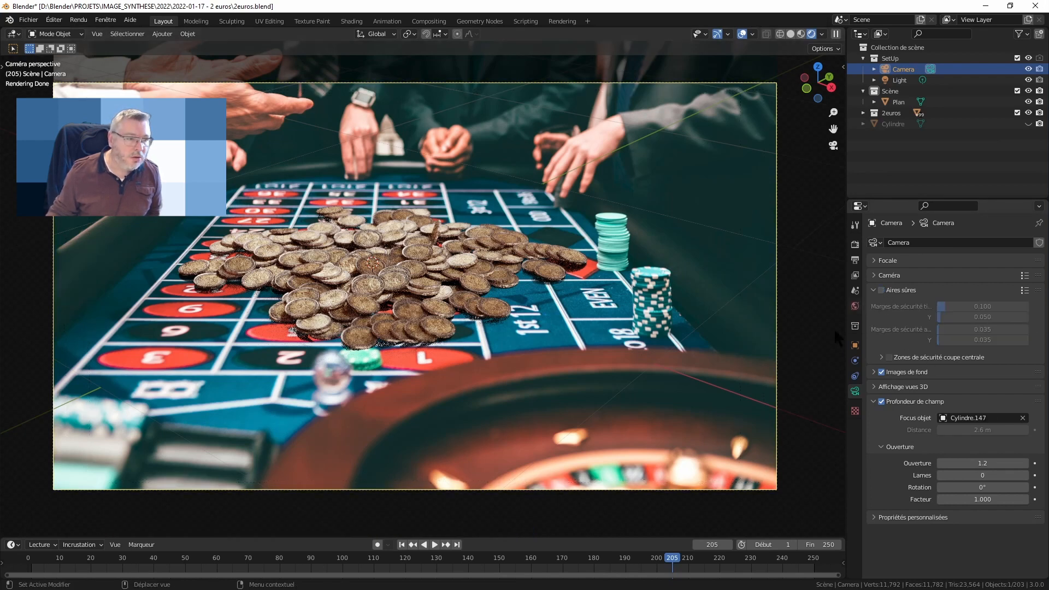
pyautogui.click(882, 290)
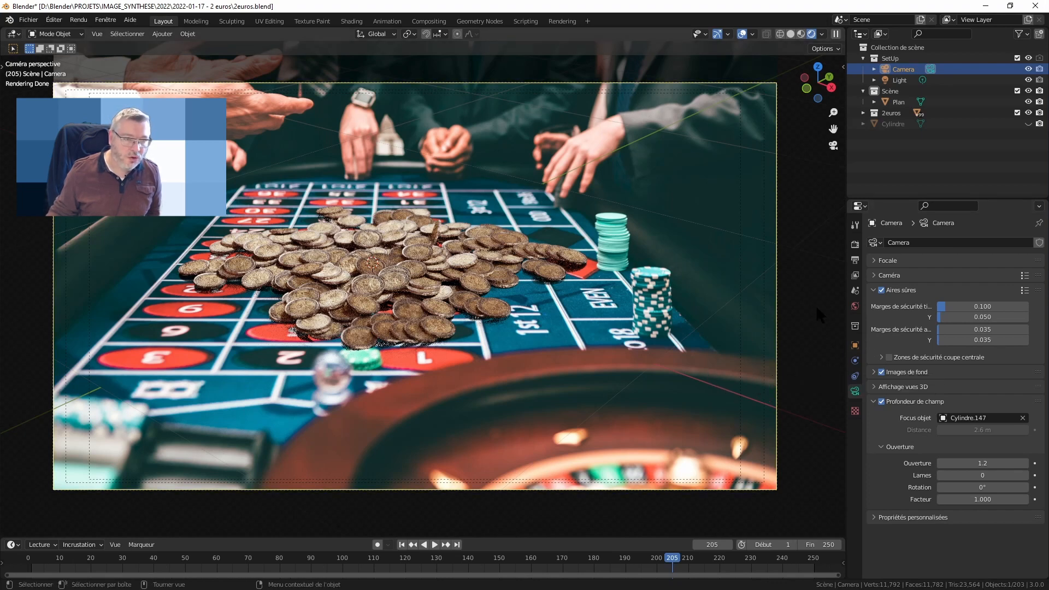
pyautogui.click(881, 291)
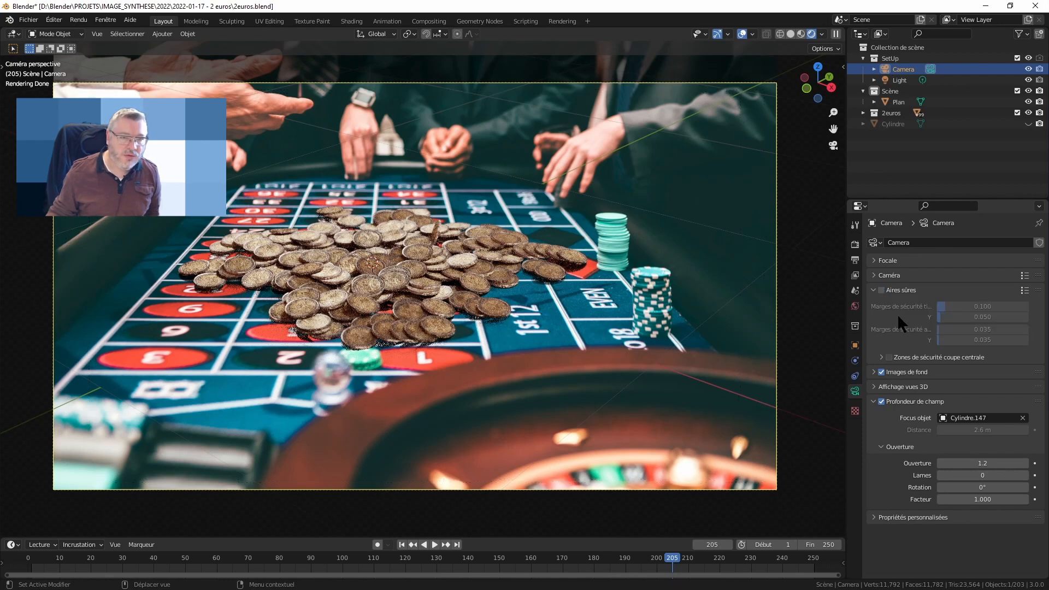
pyautogui.click(873, 291)
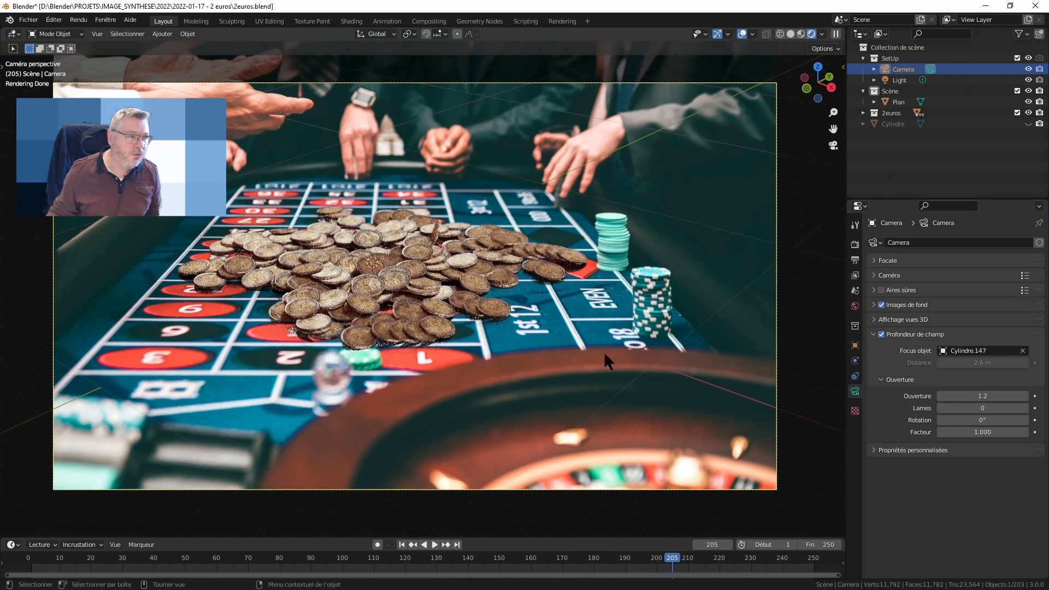
pyautogui.click(947, 319)
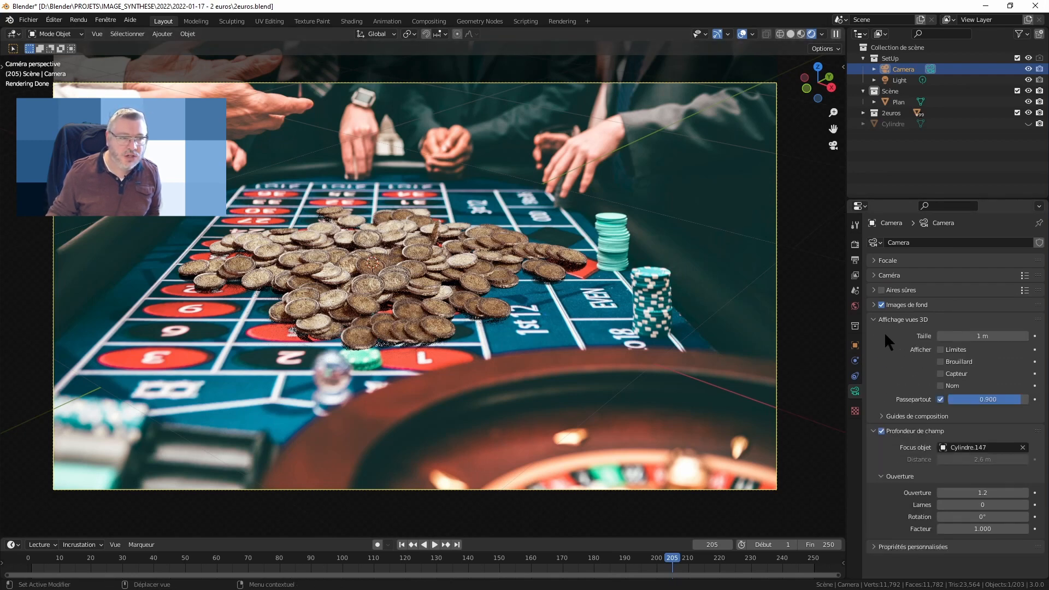
pyautogui.click(875, 319)
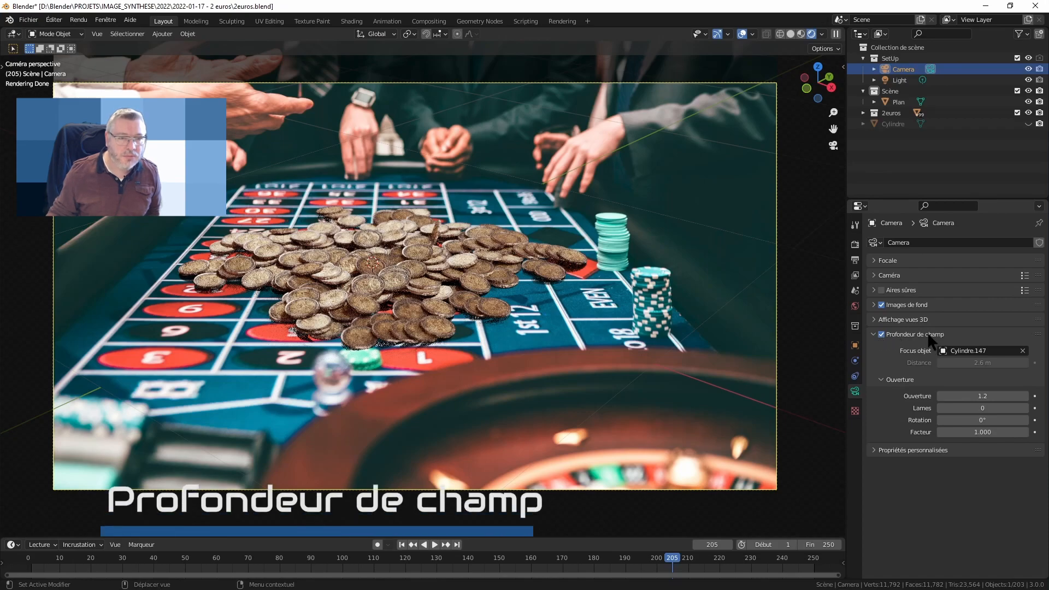
# - Compare the coins up close with the camera's depth of field (Profondeur de champ) disabled, and re-enable it
pyautogui.scroll(6, 377, 284)
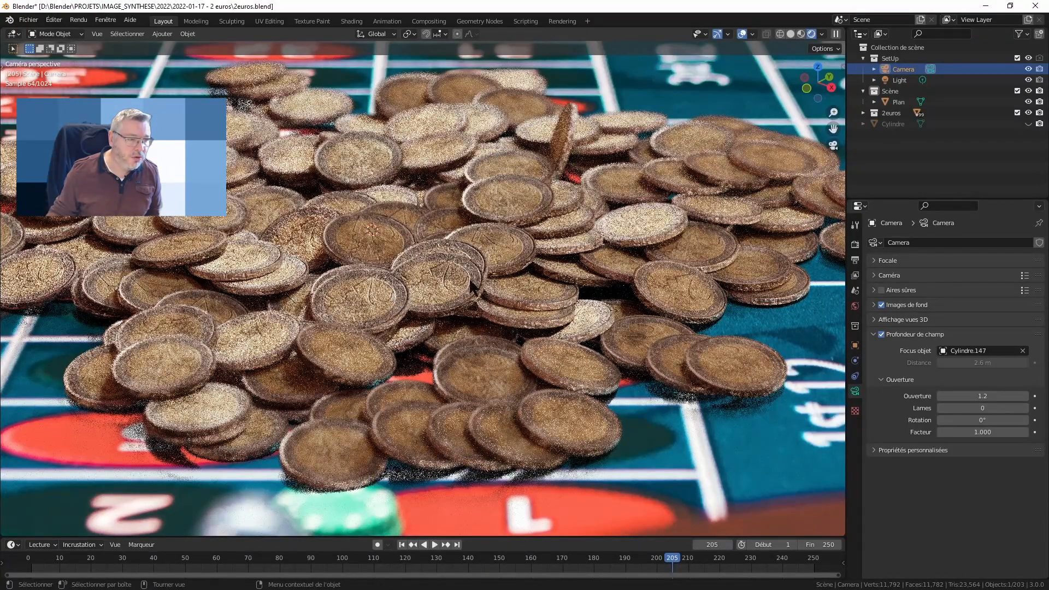
pyautogui.click(882, 334)
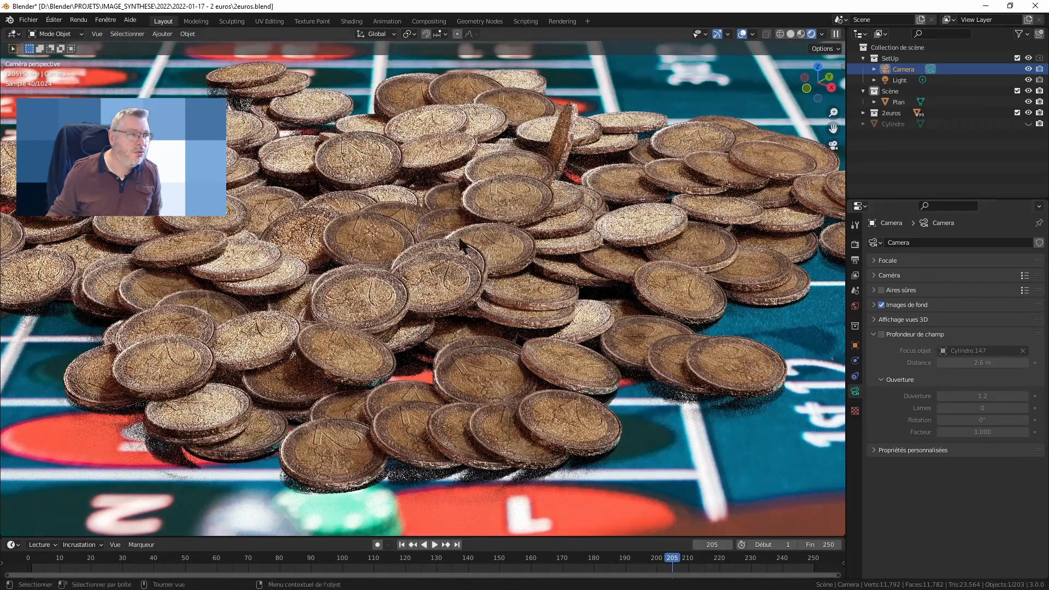
pyautogui.scroll(-2, 393, 196)
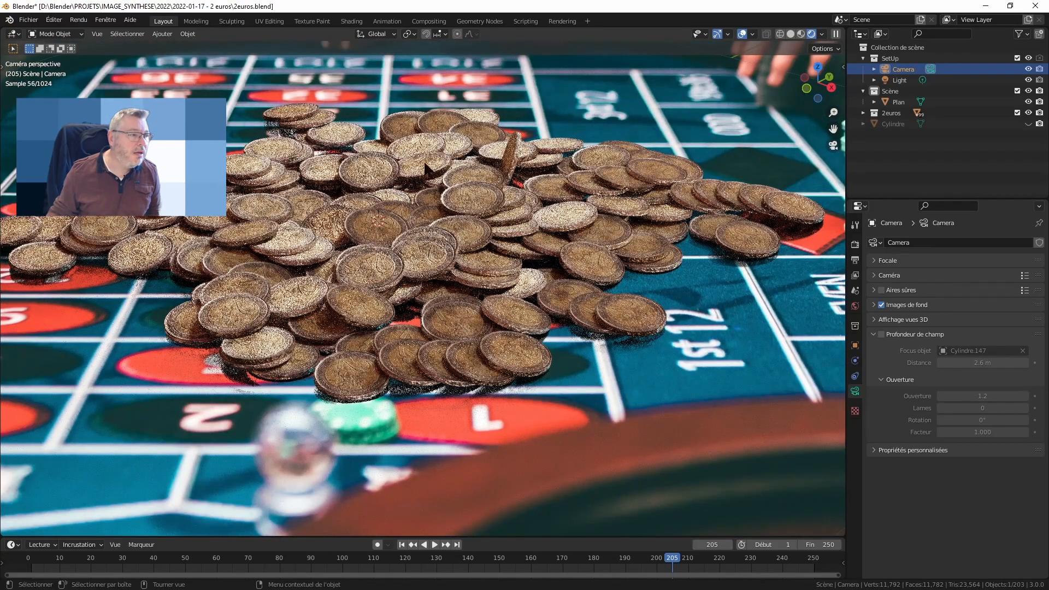
pyautogui.click(882, 334)
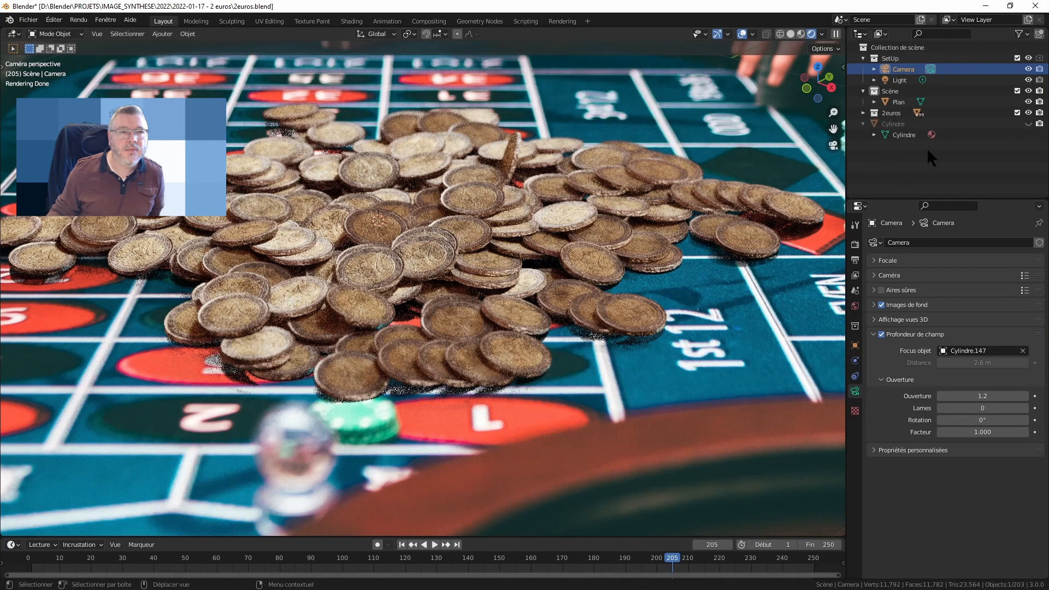
# - Expand the 2euros collection and select the focus coin Cylindre.147 to locate it in the pile
pyautogui.click(864, 112)
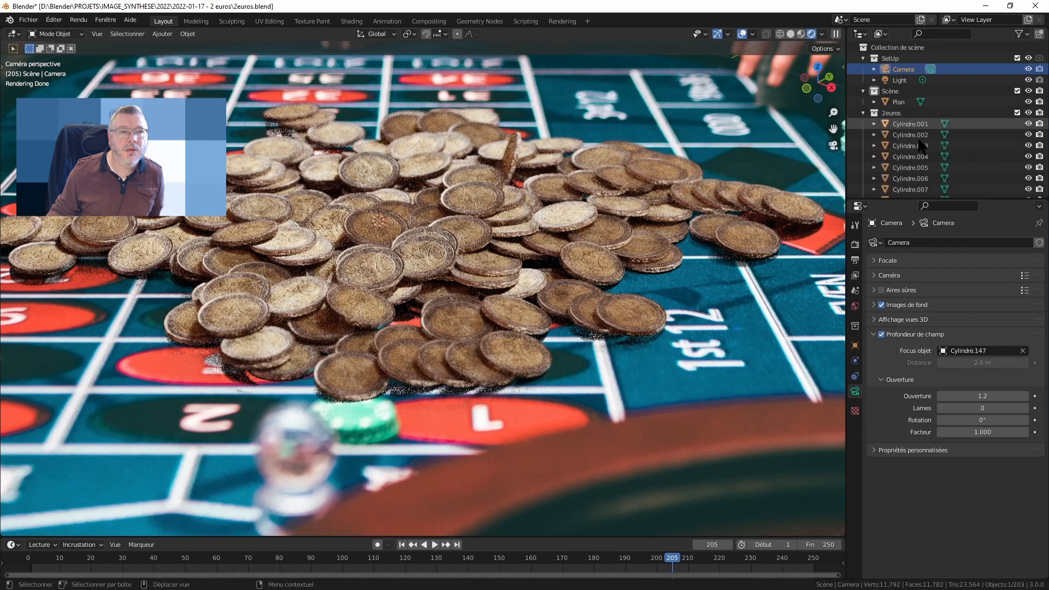
pyautogui.scroll(-15, 953, 165)
pyautogui.scroll(-15, 953, 168)
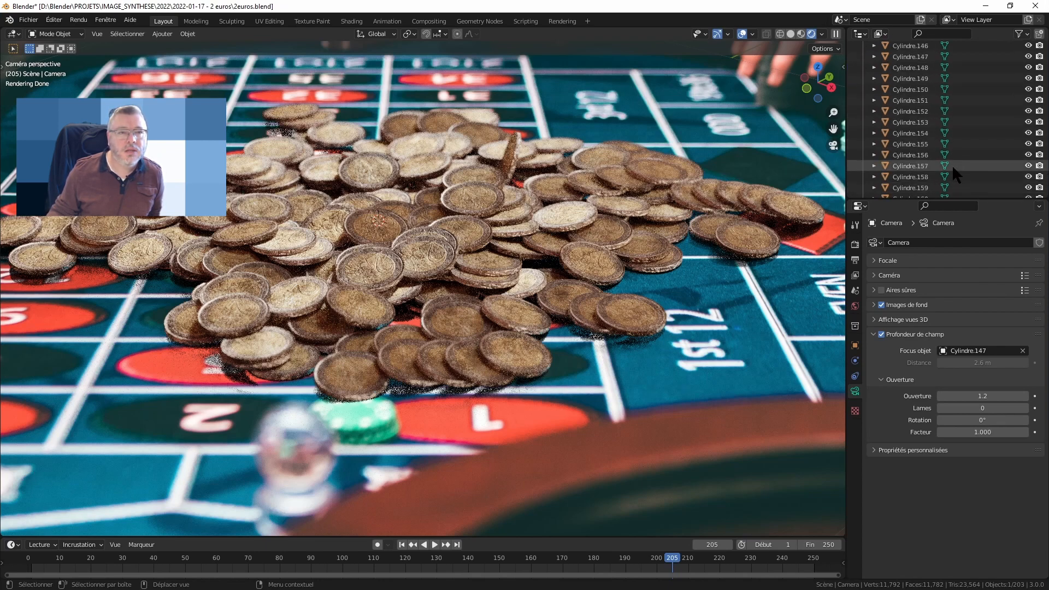
pyautogui.scroll(7, 913, 159)
pyautogui.click(911, 145)
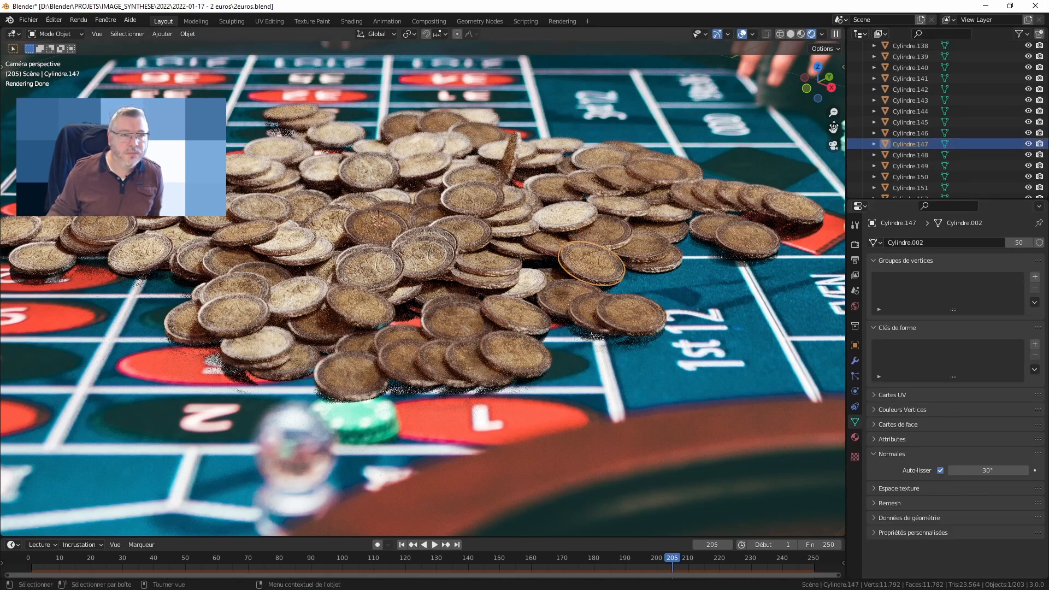
pyautogui.scroll(20, 956, 162)
pyautogui.scroll(20, 955, 162)
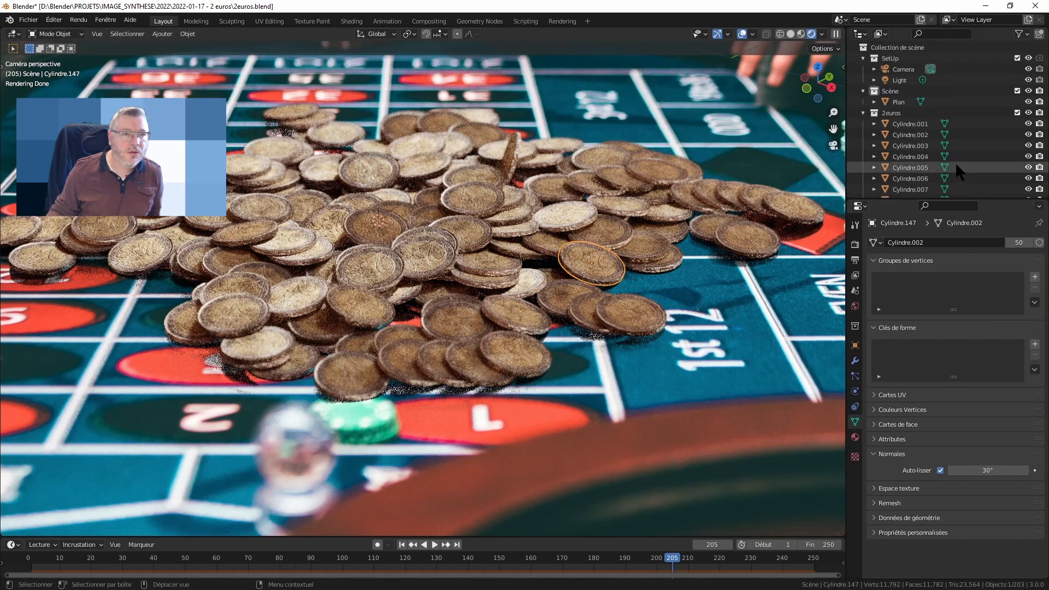
# - Select the camera, clear its depth-of-field focus object, and pick the coin Cylindre.147 in the pile as the focus object again
pyautogui.click(907, 69)
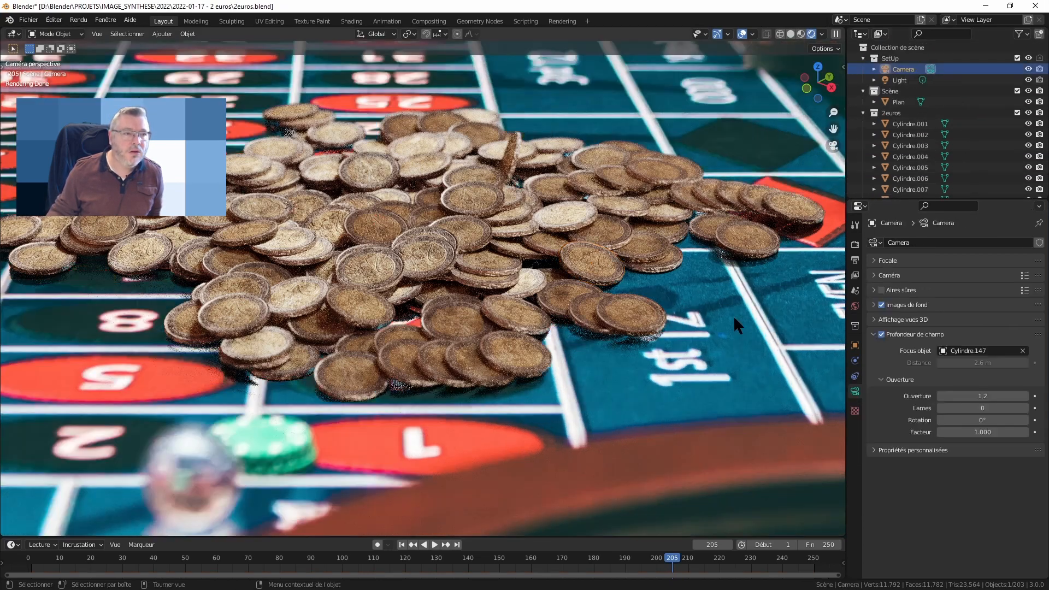
pyautogui.scroll(-10, 615, 324)
pyautogui.scroll(12, 615, 324)
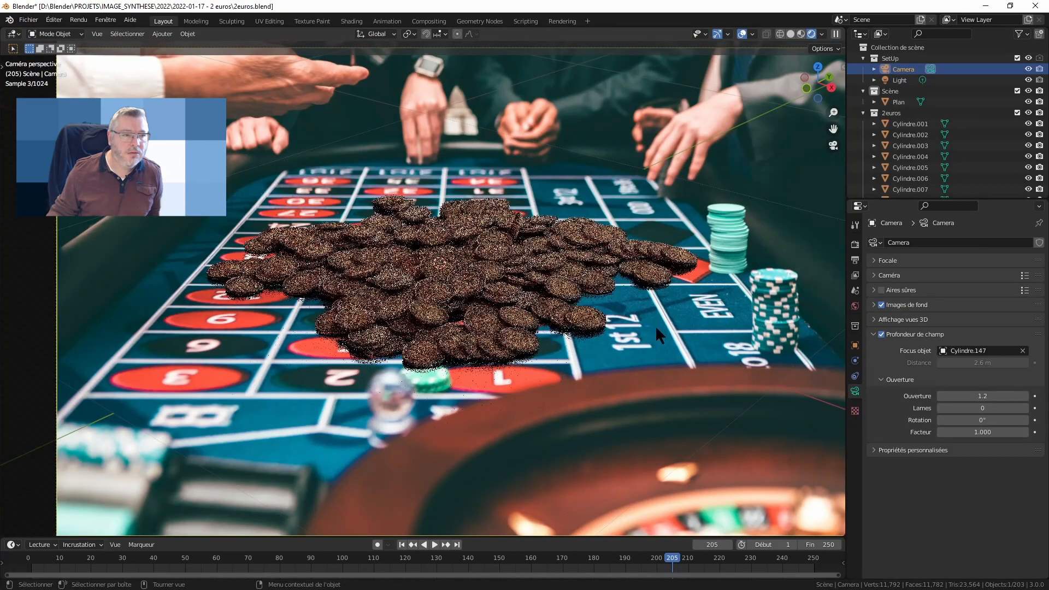
pyautogui.scroll(-1, 654, 326)
pyautogui.scroll(4, 654, 326)
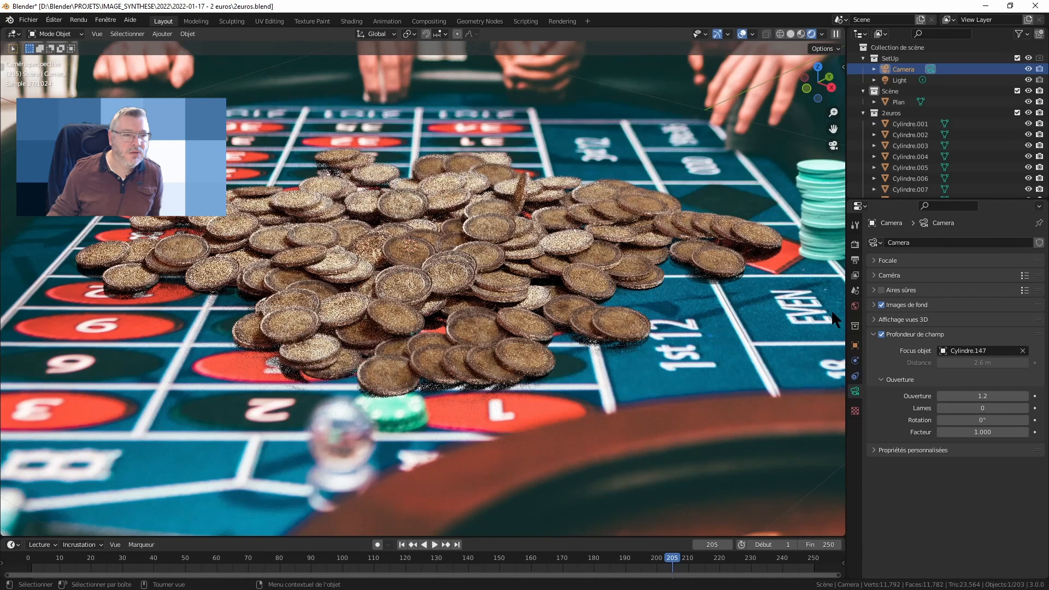
pyautogui.click(1022, 352)
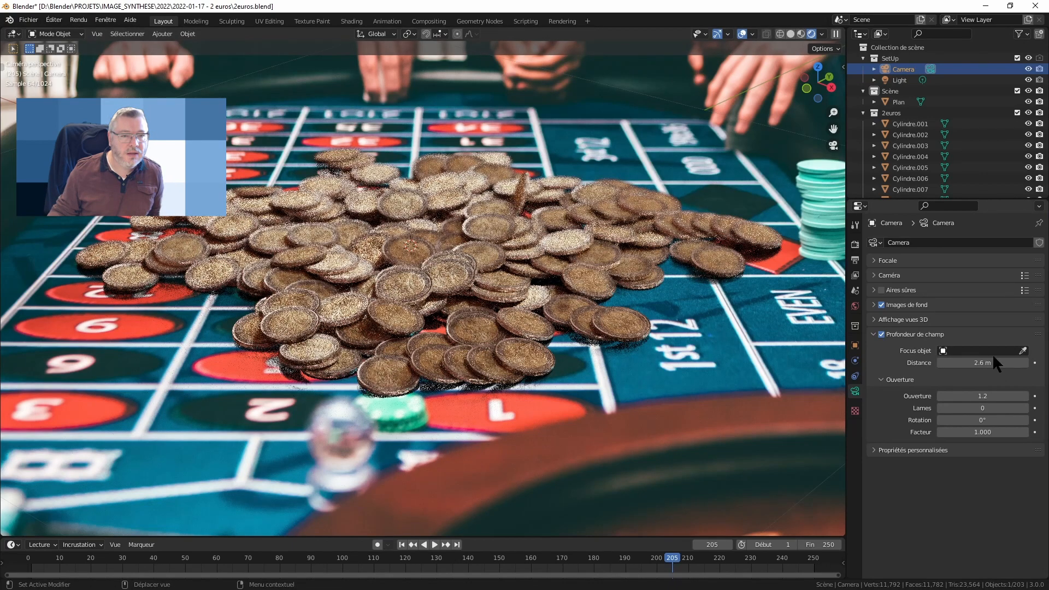
pyautogui.click(1023, 350)
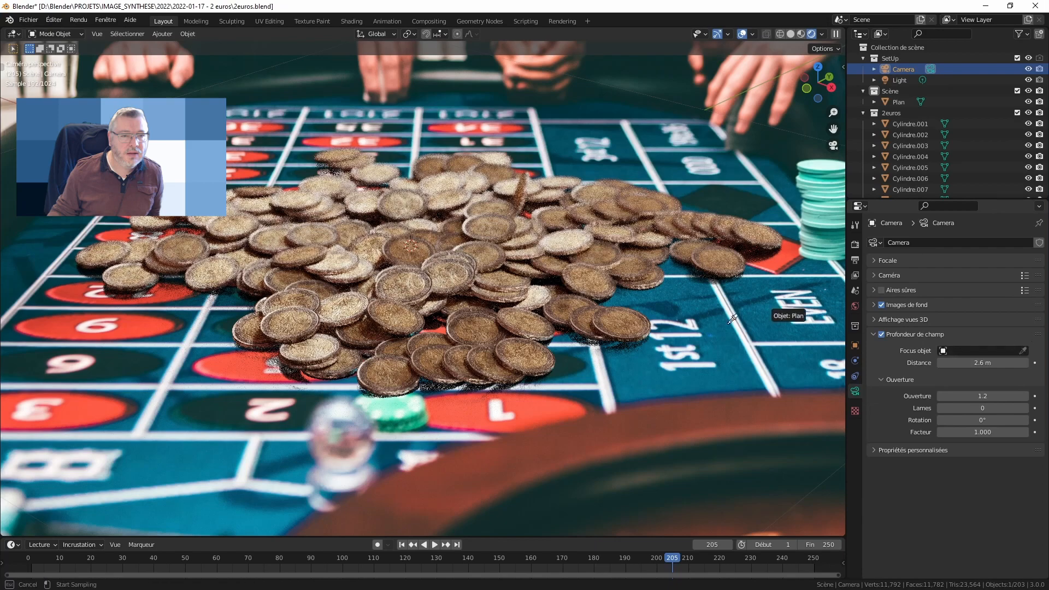
pyautogui.click(597, 281)
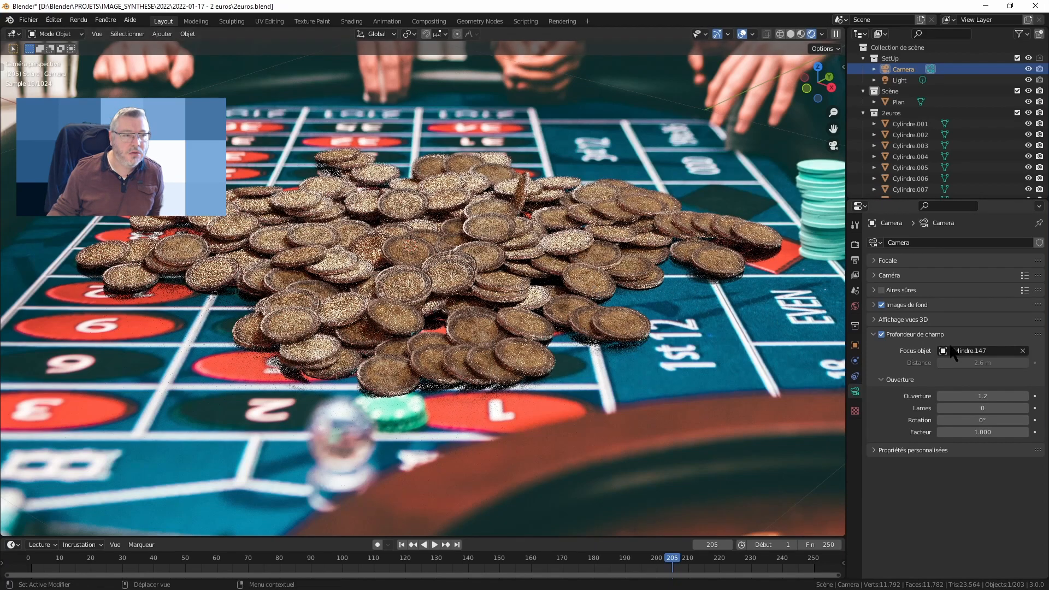
# - Try the coin Cylindre.113 as the camera's focus object, and set it back to Cylindre.147
pyautogui.click(1023, 351)
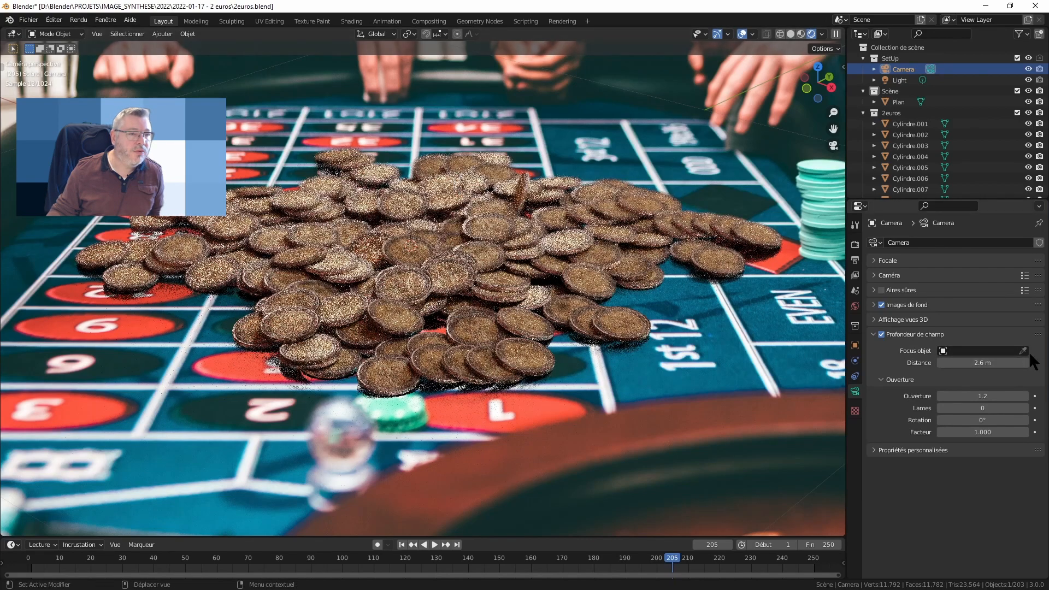
pyautogui.click(1024, 351)
pyautogui.click(470, 213)
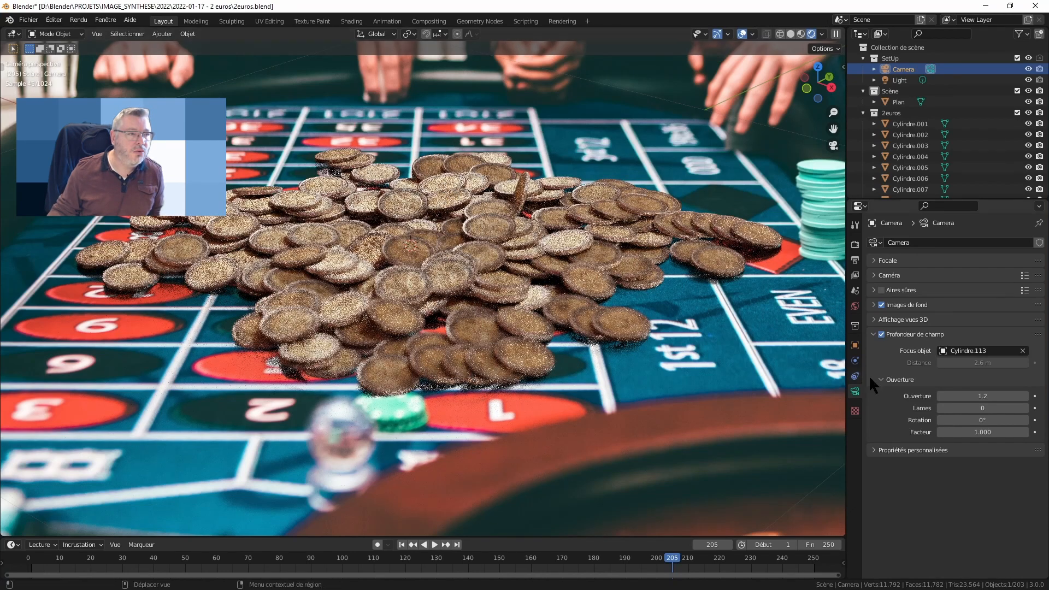
pyautogui.click(1024, 351)
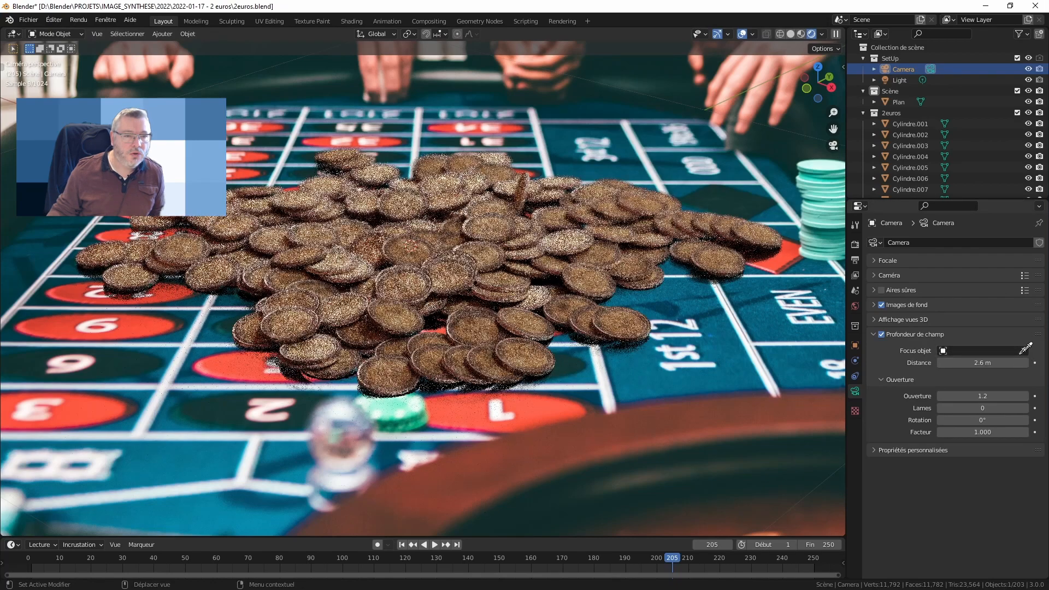
pyautogui.click(1026, 349)
pyautogui.click(593, 271)
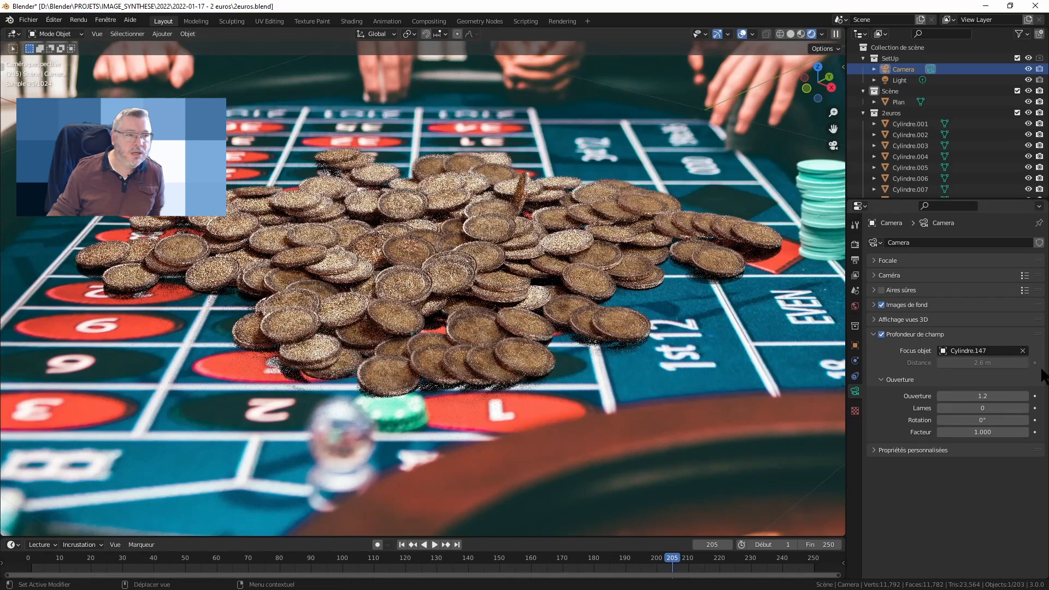
# - Select the coin Cylindre.147 to locate it in the pile, reselect the camera, and clear its focus object
pyautogui.click(593, 284)
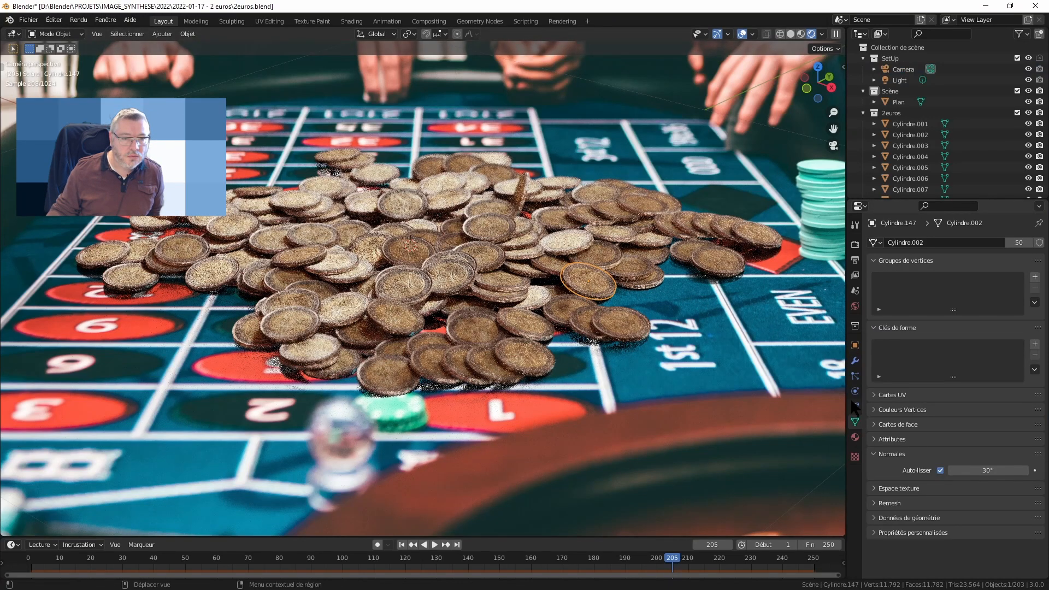
pyautogui.click(905, 69)
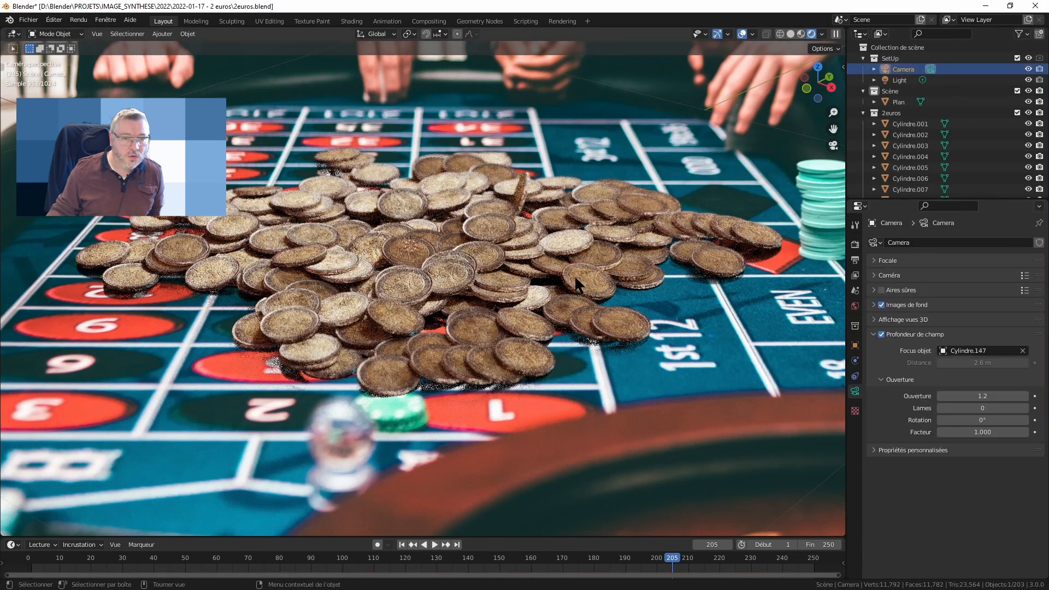
pyautogui.click(1023, 351)
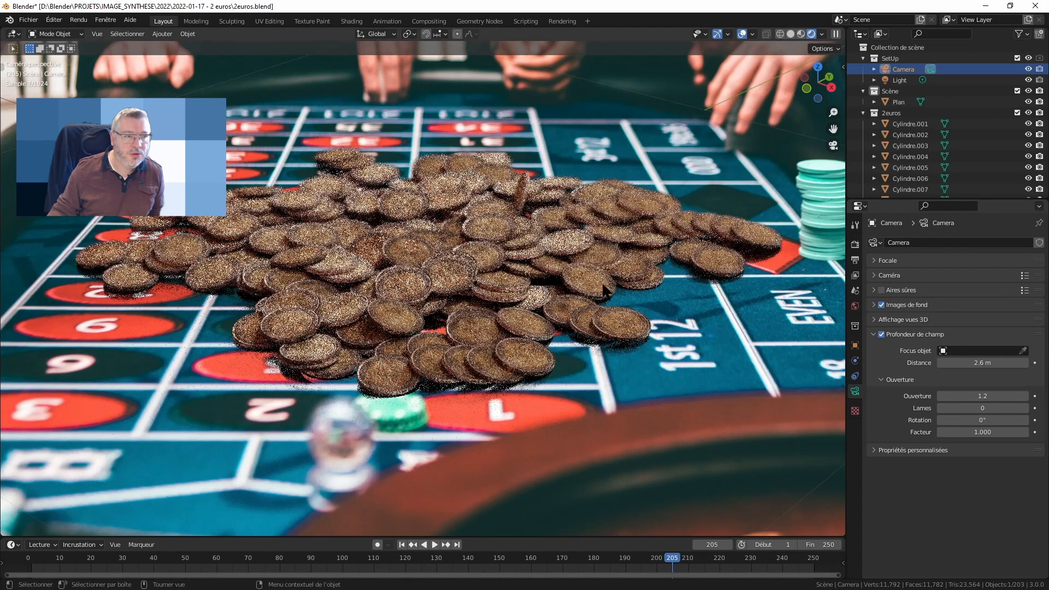
# - View the coin Cylindre.147 and the camera from outside the camera view, and enable Limites in the camera's Affichage vues 3D settings
pyautogui.click(586, 279)
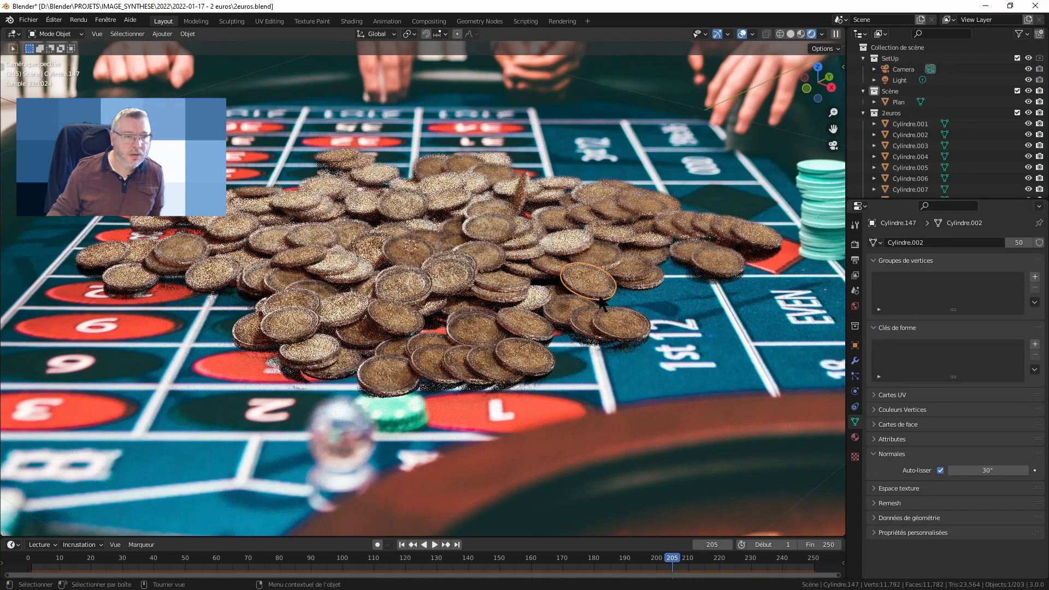
pyautogui.moveTo(635, 300); pyautogui.dragTo(638, 356, button='middle')
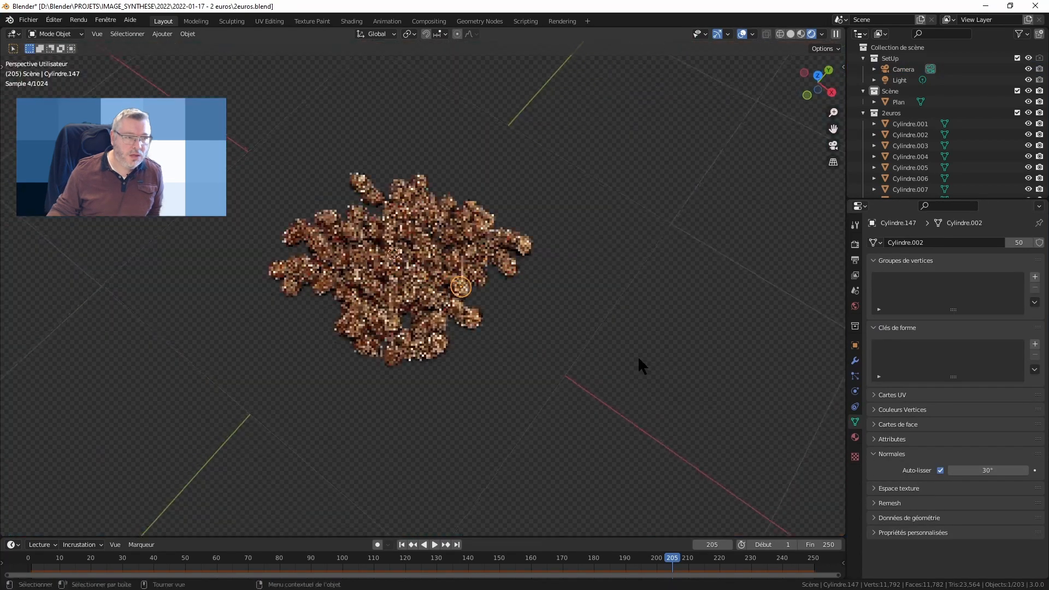
pyautogui.scroll(-3, 638, 356)
pyautogui.keyDown('shift'); pyautogui.moveTo(506, 340); pyautogui.dragTo(589, 316, button='middle'); pyautogui.keyUp('shift')
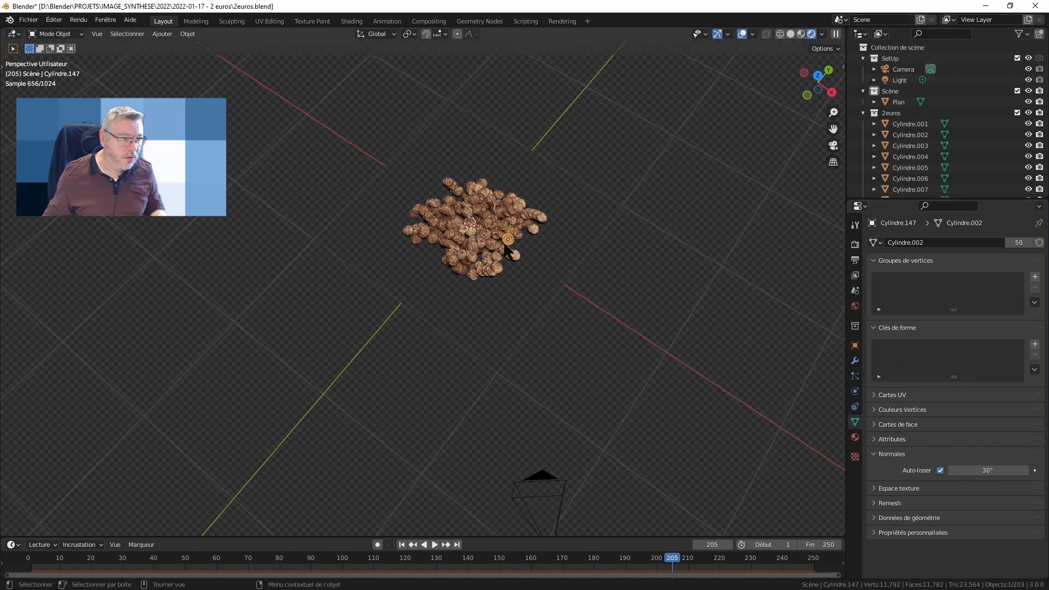
pyautogui.scroll(3, 700, 215)
pyautogui.scroll(-5, 556, 307)
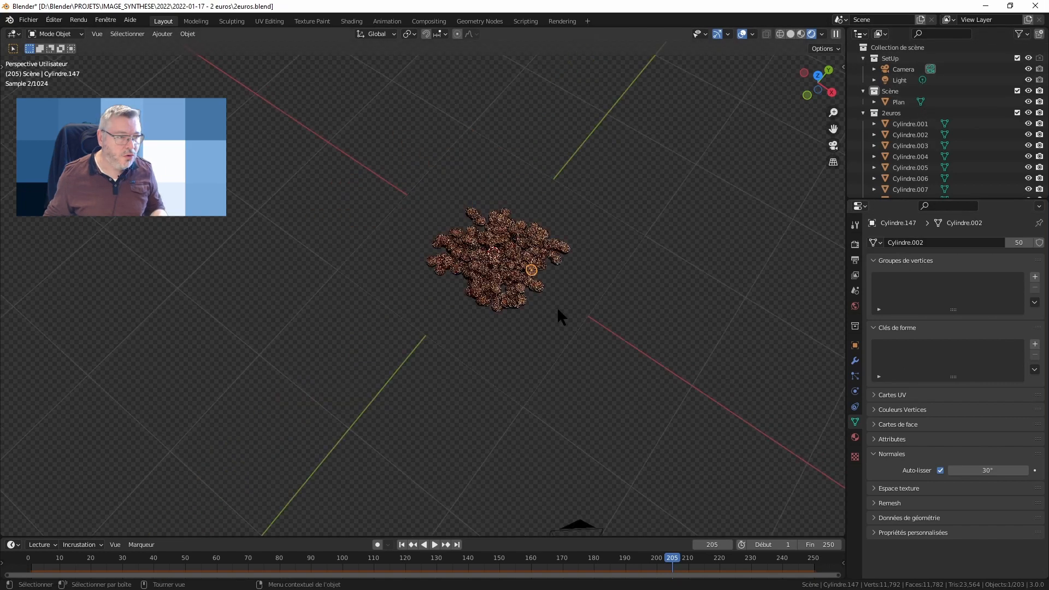
pyautogui.scroll(2, 557, 307)
pyautogui.moveTo(637, 309); pyautogui.dragTo(617, 271, button='middle')
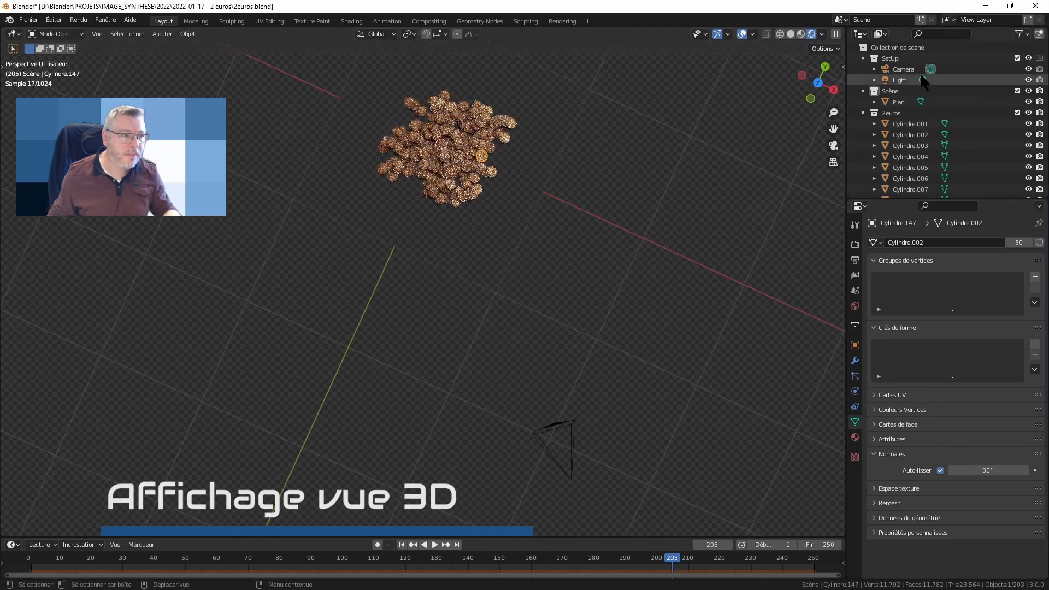
pyautogui.click(905, 69)
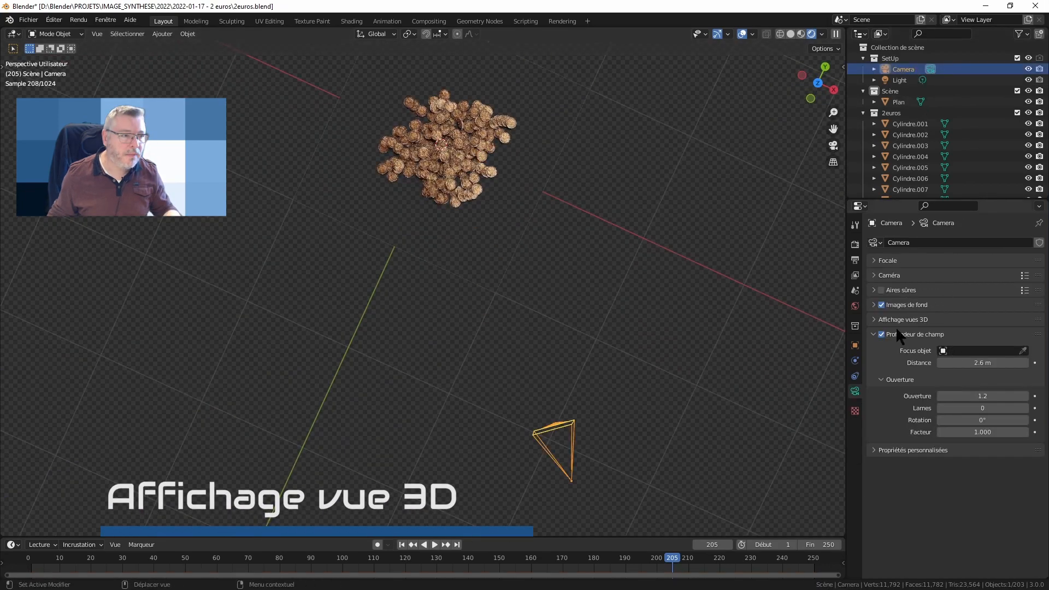
pyautogui.click(875, 319)
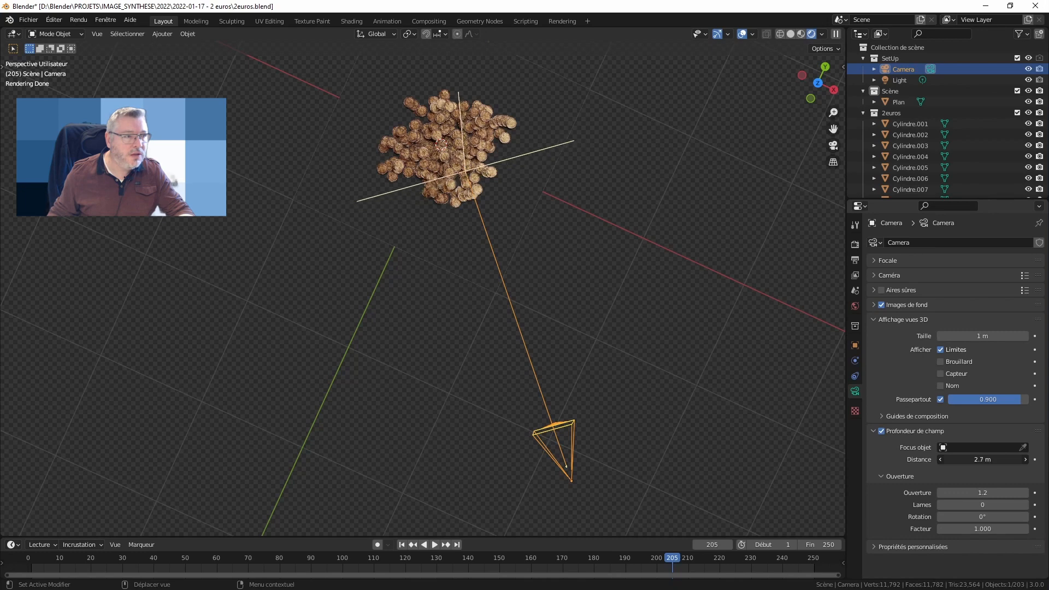
# - Set the depth-of-field focus distance to 2.8 m, and examine the focus marker among the coins from the top view
pyautogui.moveTo(983, 460)
pyautogui.mouseDown()
pyautogui.moveTo(952, 460)
pyautogui.moveTo(978, 460)
pyautogui.mouseUp()
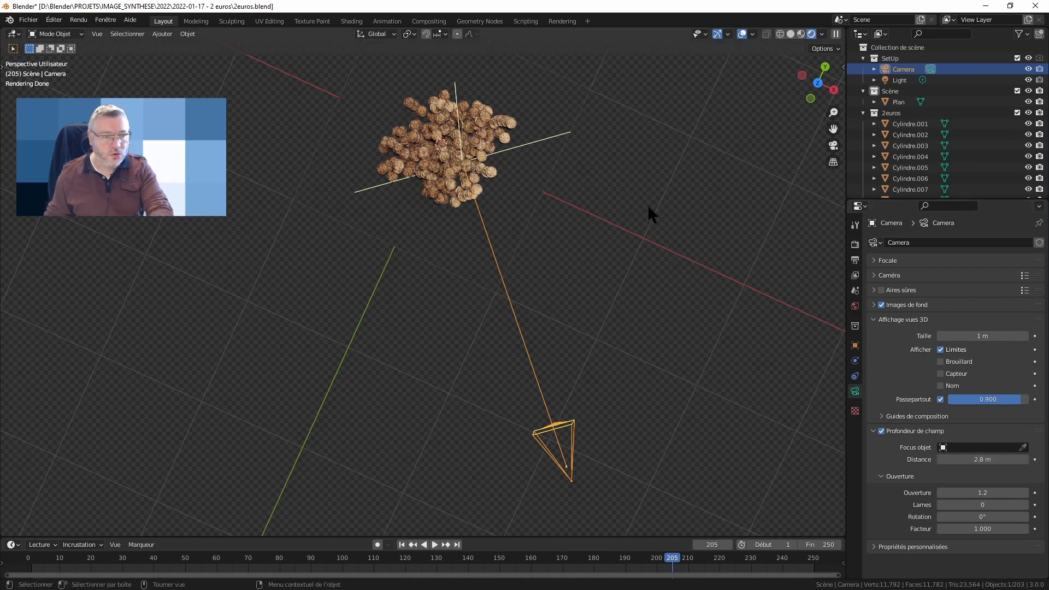
pyautogui.press('KP_7')
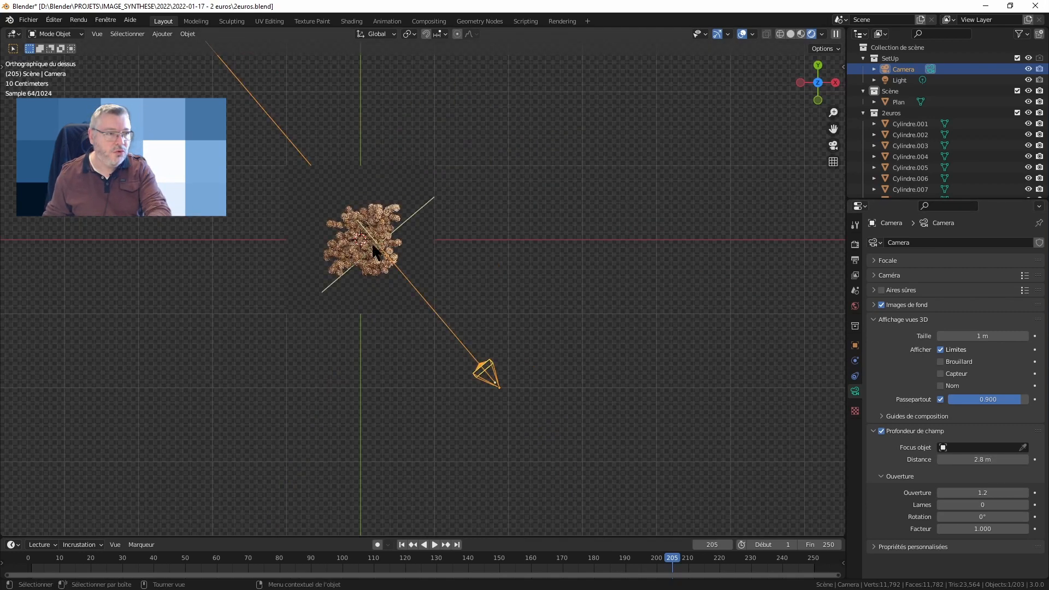
pyautogui.scroll(10, 375, 253)
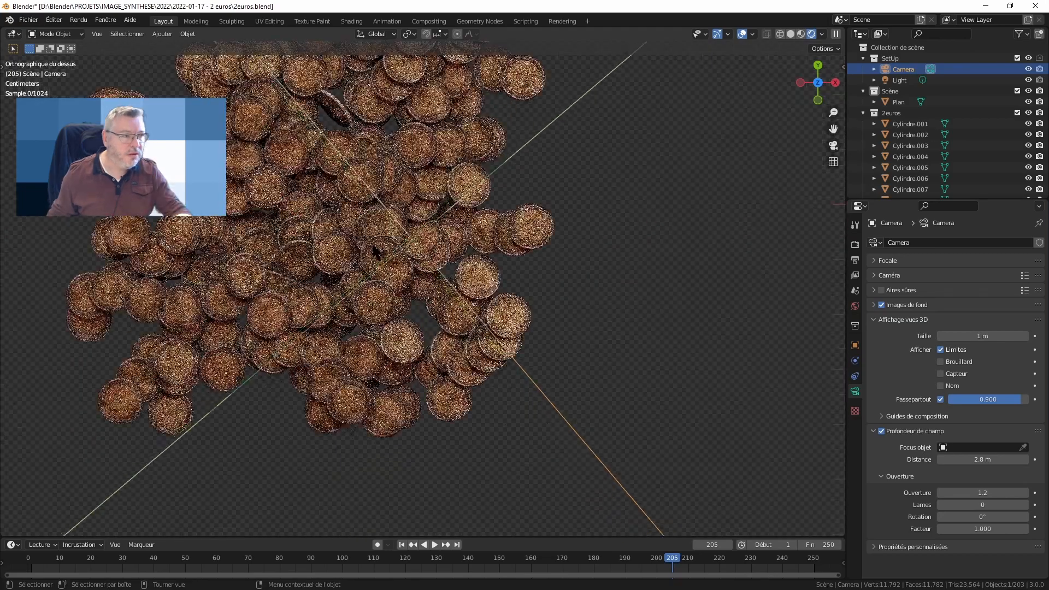
pyautogui.scroll(1, 375, 253)
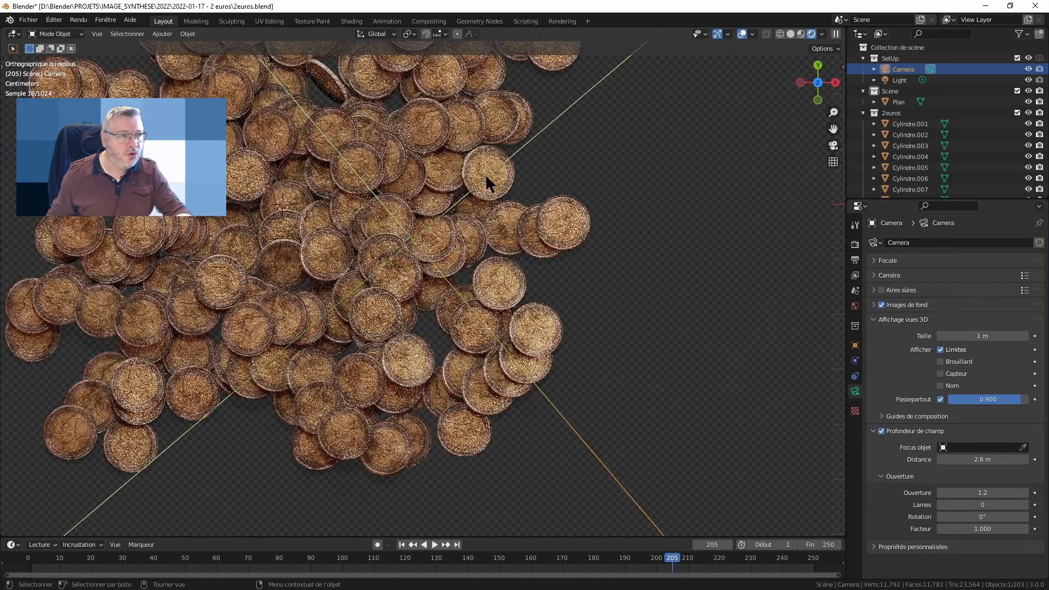
pyautogui.scroll(-8, 484, 176)
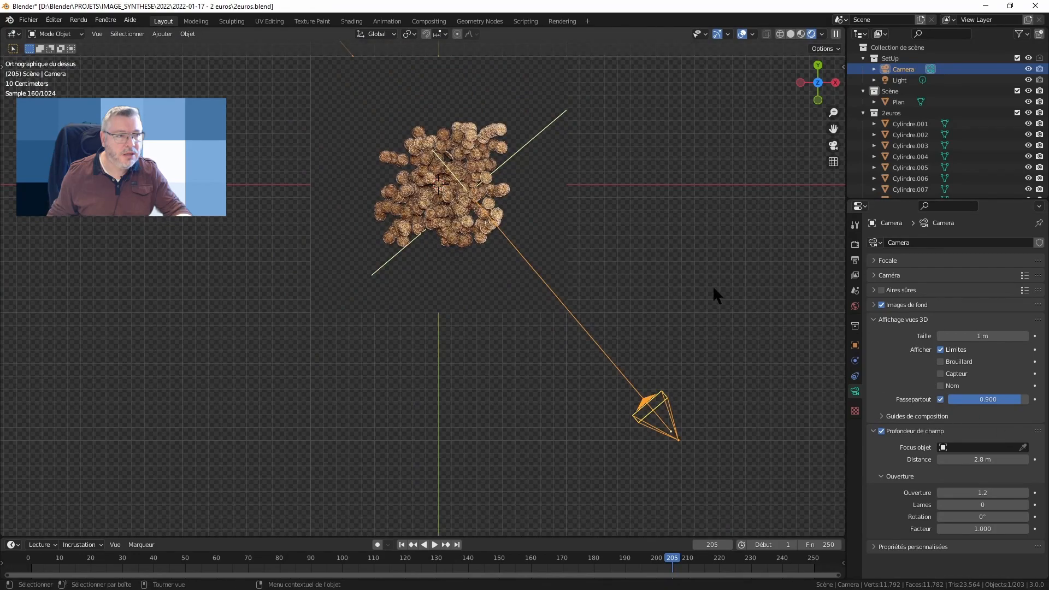
# - In the camera view, set the focus object to Cylindre.147, try Cylindre.121 instead, and set it back to Cylindre.147
pyautogui.press('KP_0')
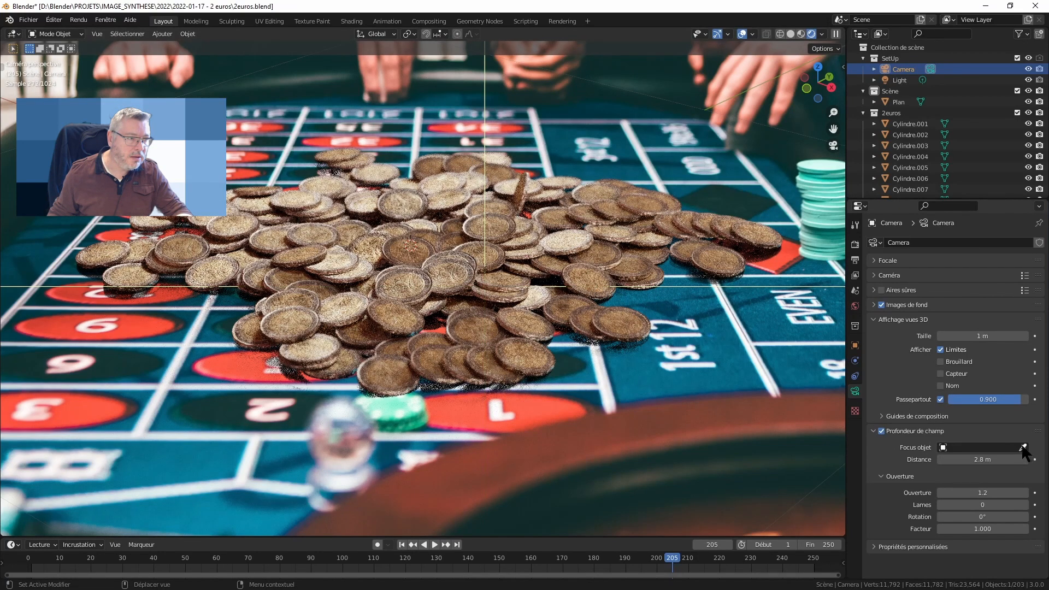
pyautogui.click(589, 277)
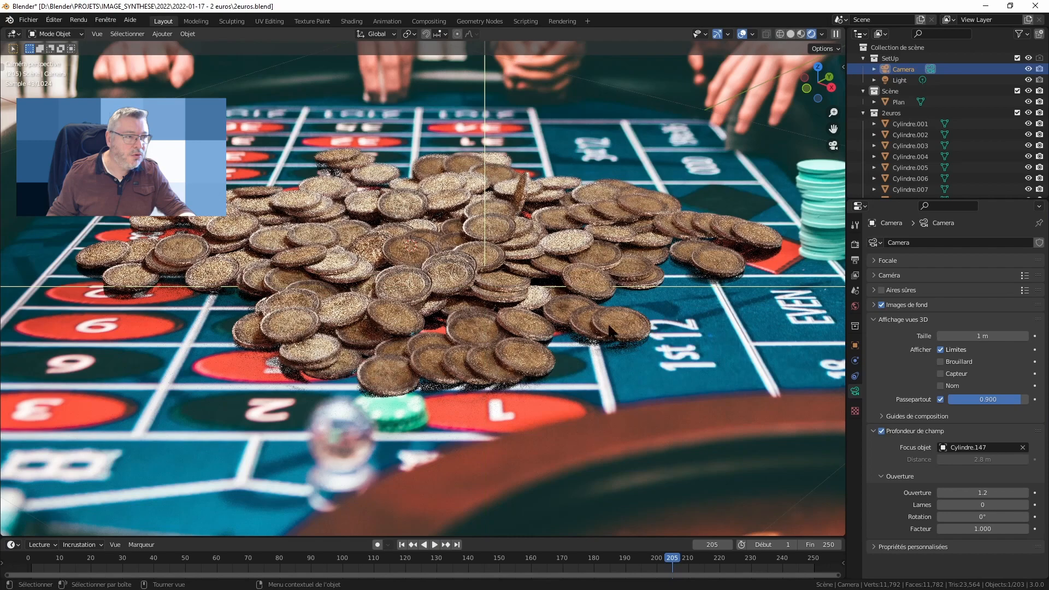
pyautogui.click(1023, 448)
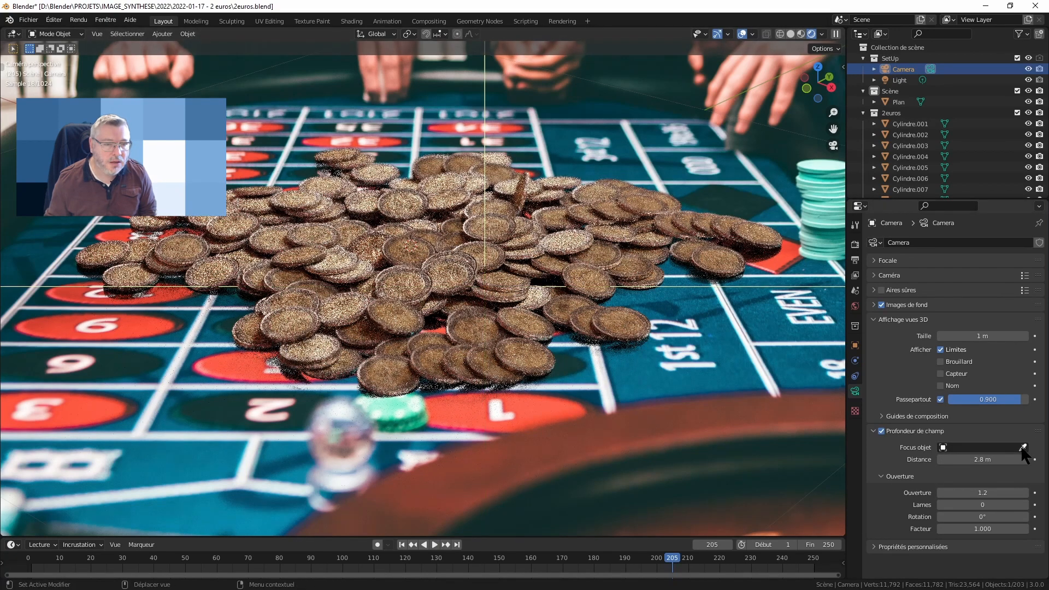
pyautogui.click(481, 360)
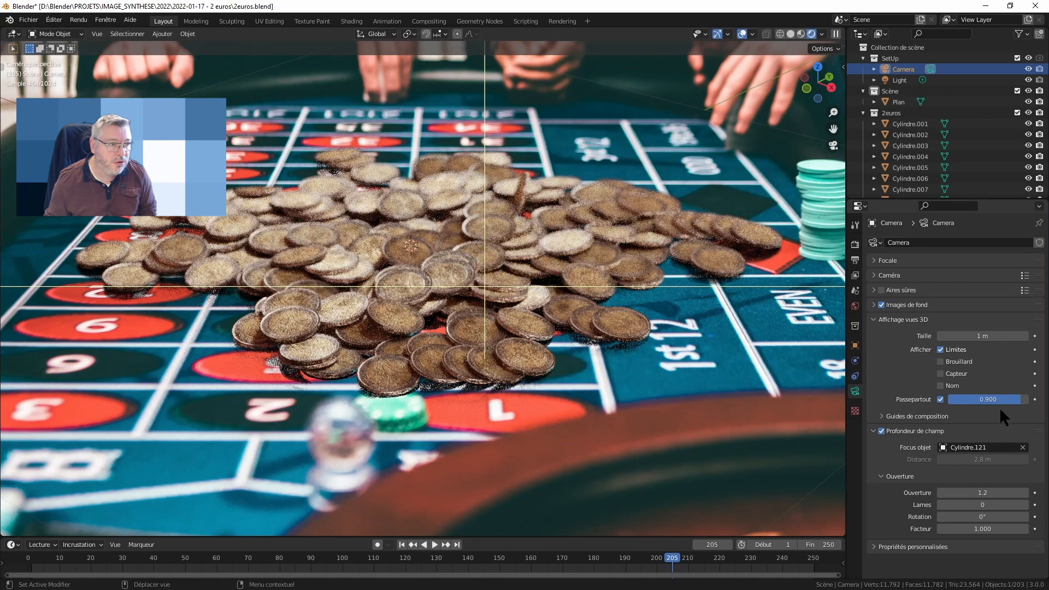
pyautogui.click(1022, 448)
pyautogui.click(1023, 448)
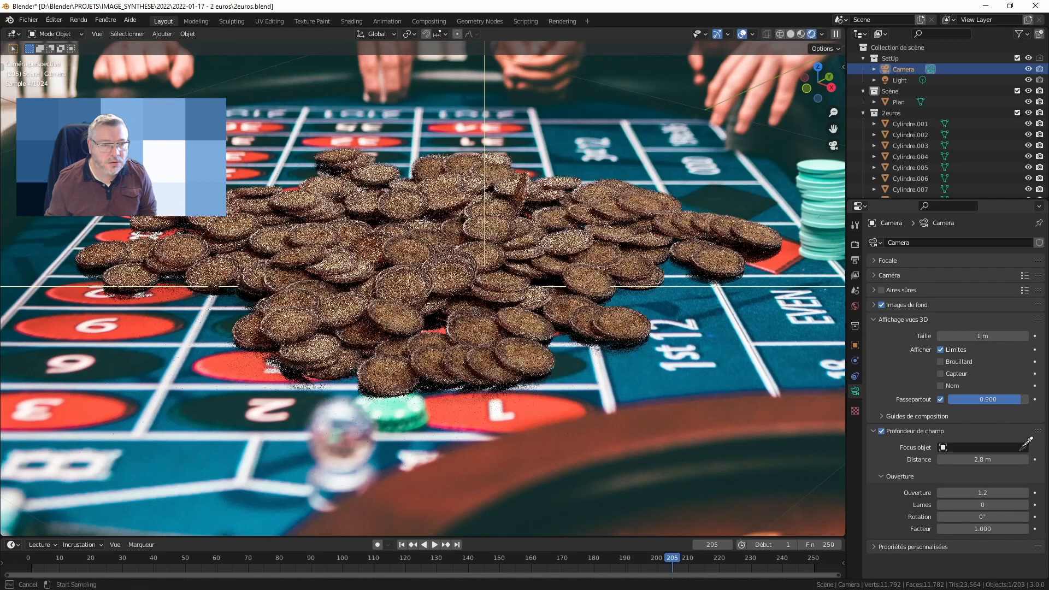
pyautogui.click(587, 272)
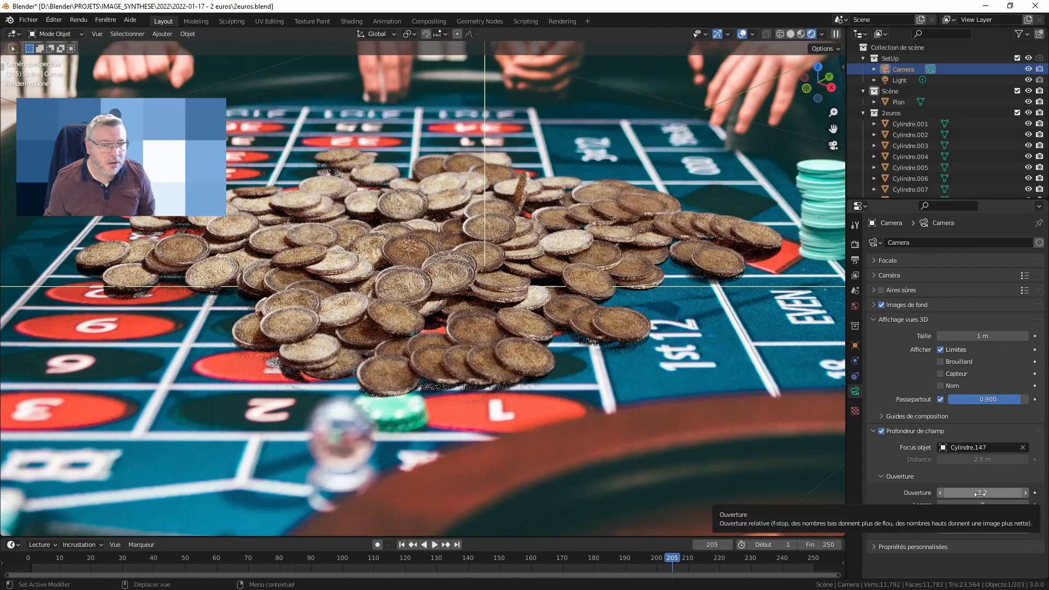
# - Try a depth-of-field aperture (Ouverture) of 5.6, and set it back to 1.2
pyautogui.moveTo(980, 495); pyautogui.dragTo(1004, 495)
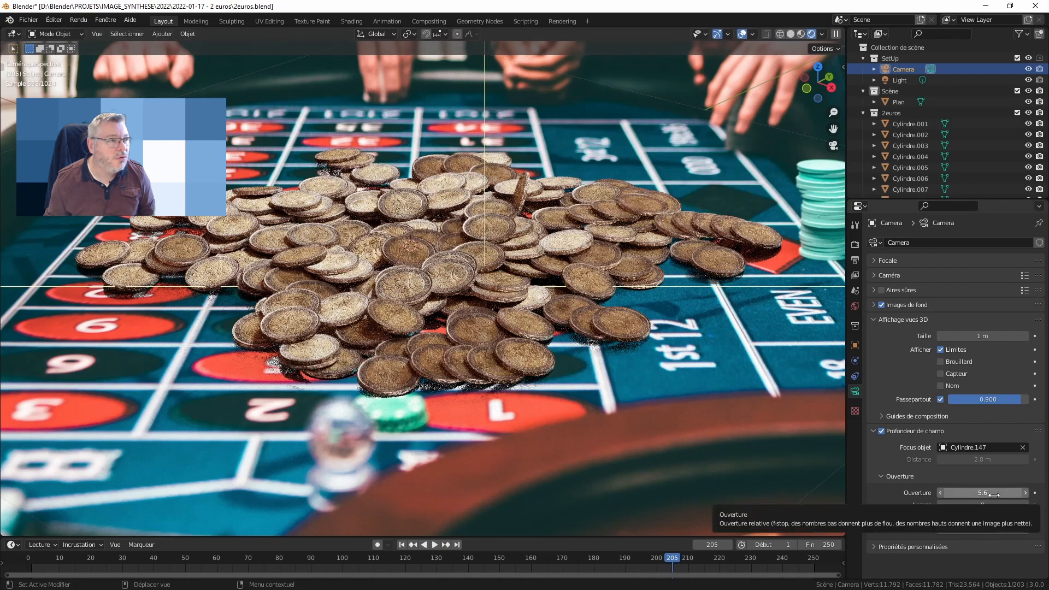
pyautogui.moveTo(993, 494)
pyautogui.mouseDown()
pyautogui.moveTo(962, 494)
pyautogui.moveTo(998, 488)
pyautogui.mouseUp()
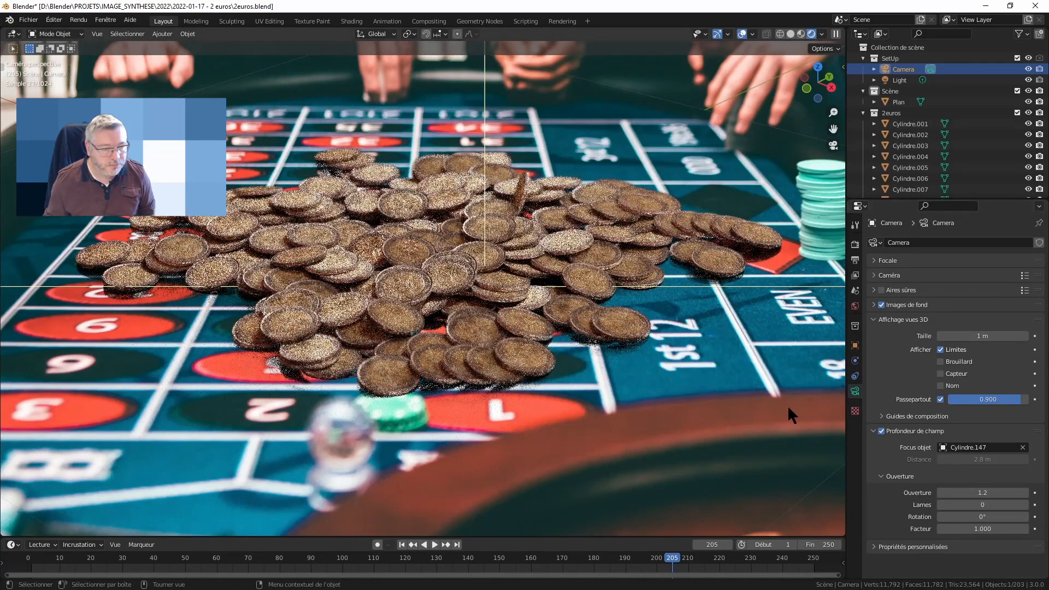
# - Check the casino photo's lens information on Pexels in the browser, and set the camera's aperture (Ouverture) to 3.2 in Blender
pyautogui.hotkey('alt', 'Tab')
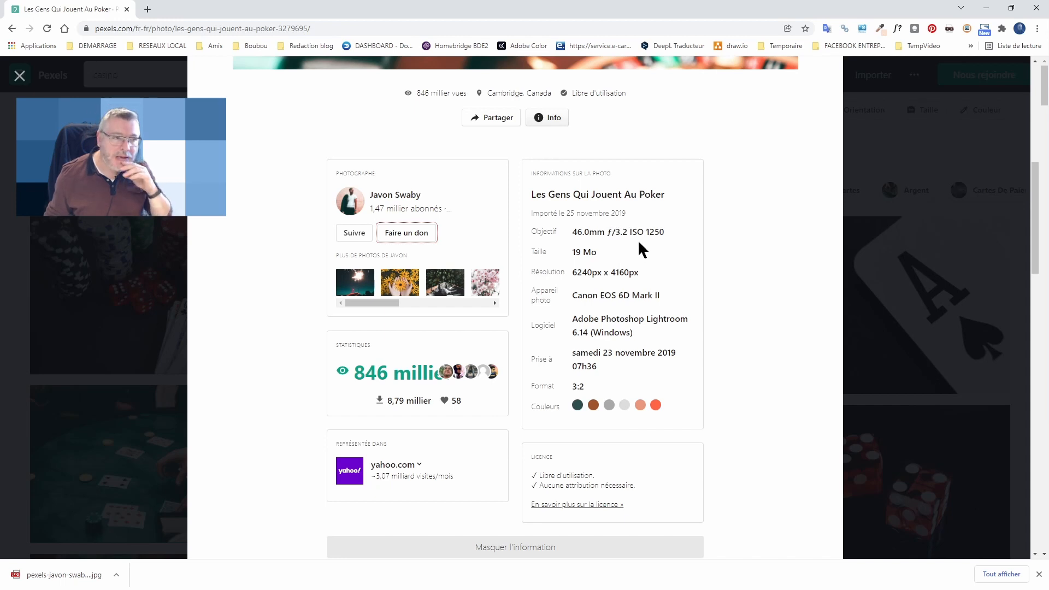
pyautogui.hotkey('alt', 'Tab')
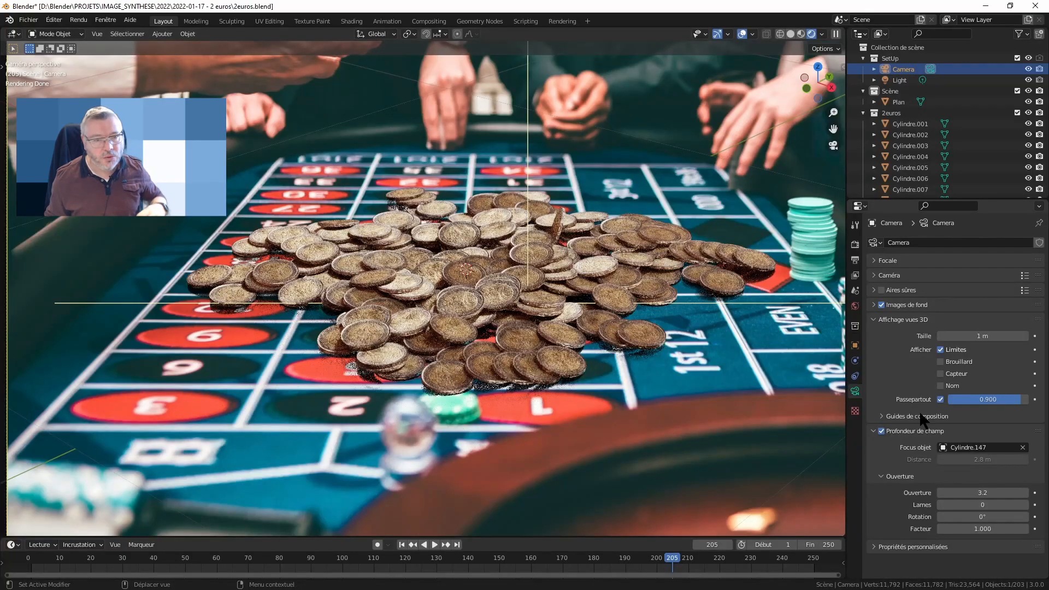
# - Lower the camera's aperture (Ouverture) to 1.2 and examine the blur of the front coins beside the green chips
pyautogui.moveTo(982, 493); pyautogui.dragTo(952, 493)
pyautogui.scroll(6, 444, 389)
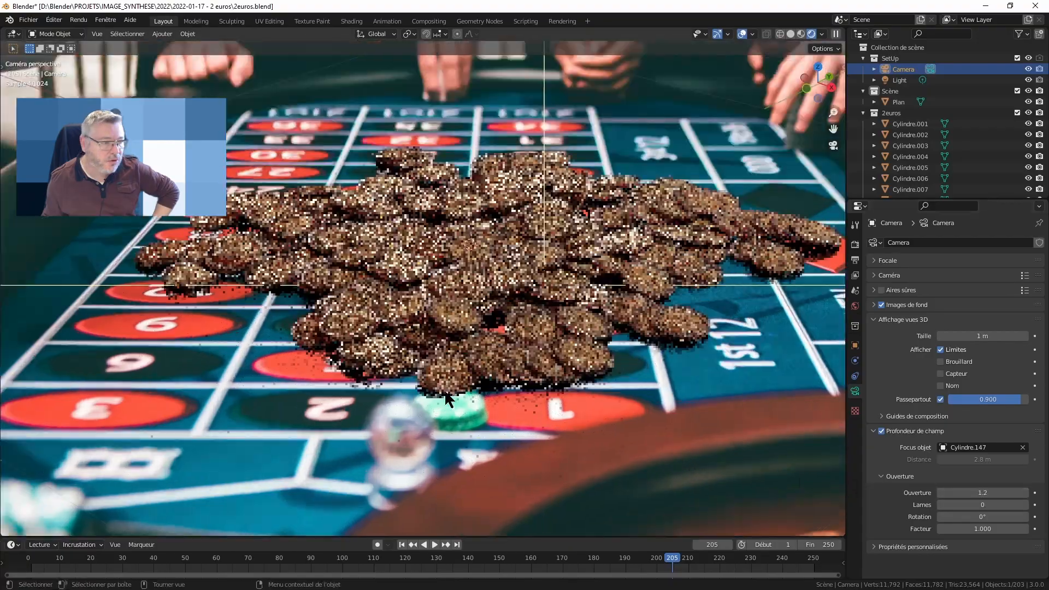
pyautogui.scroll(3, 432, 401)
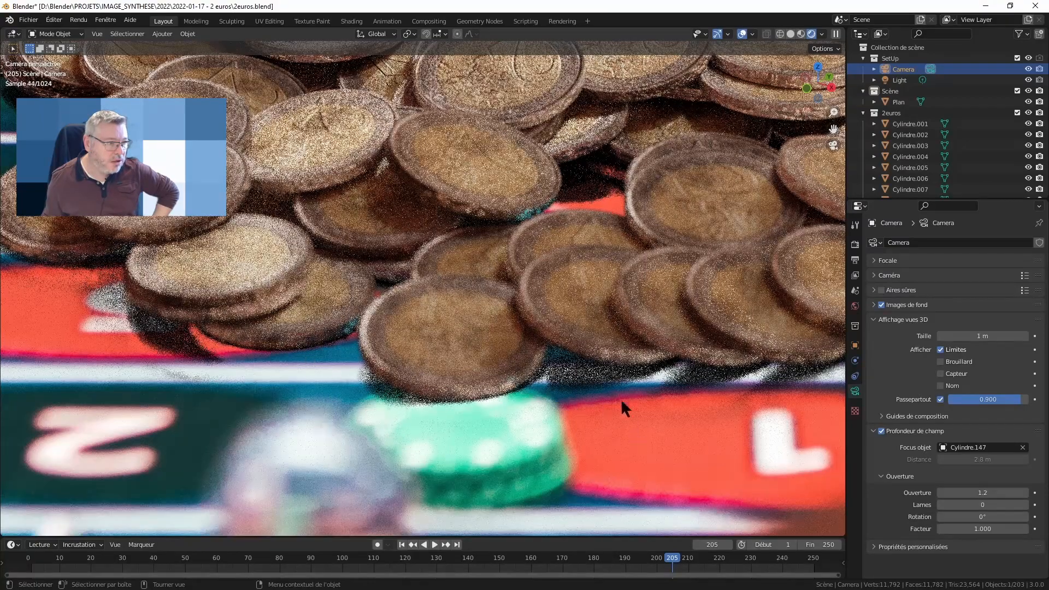
pyautogui.scroll(-10, 568, 386)
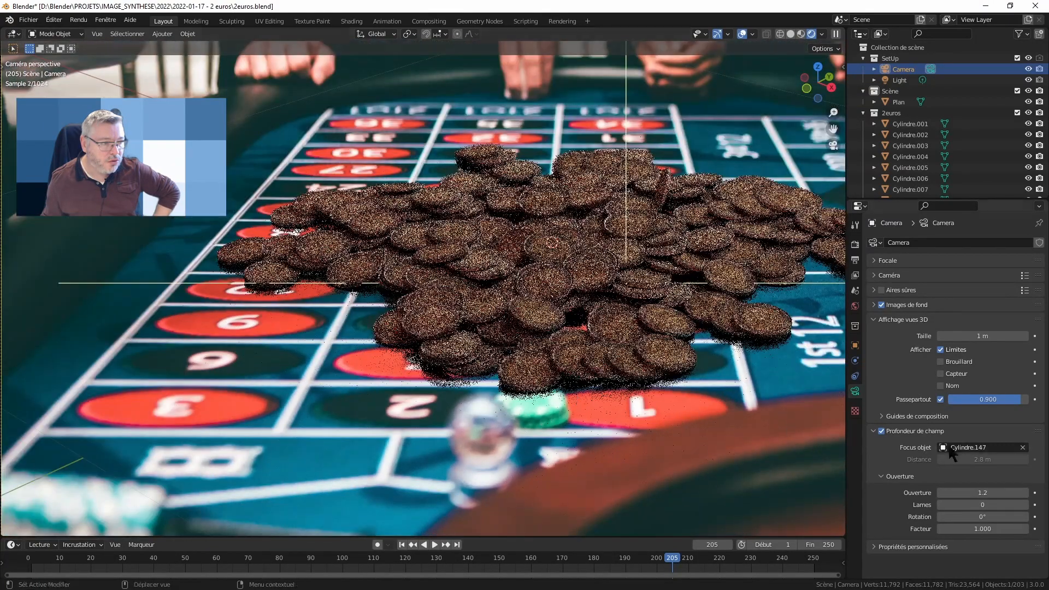
pyautogui.scroll(5, 557, 389)
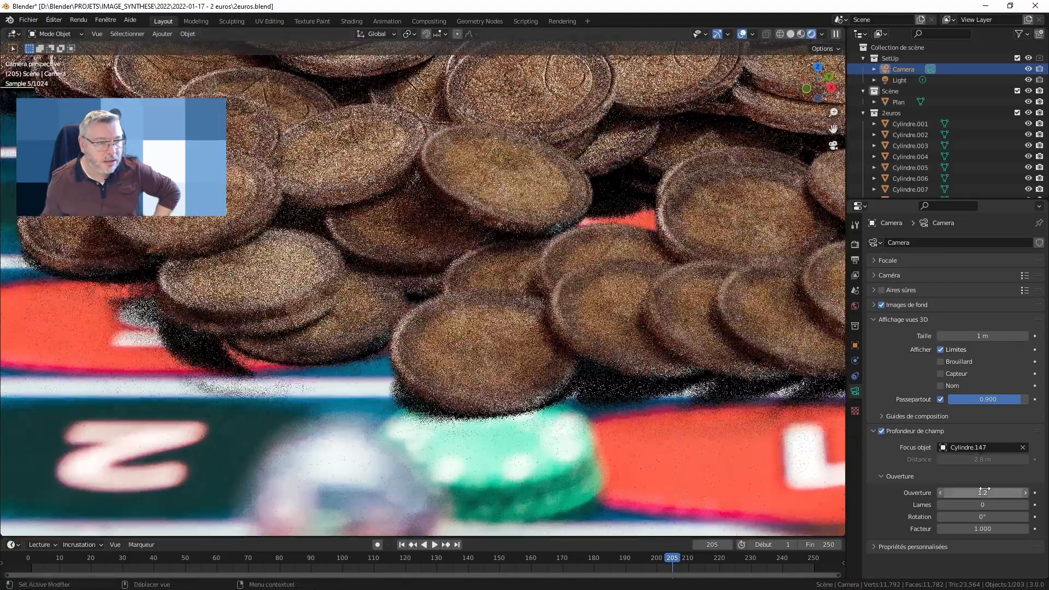
# - Compare the front coins' blur with the aperture (Ouverture) set to 3.2, 2.5 and 1.2
pyautogui.click(984, 493)
pyautogui.write('3.2')
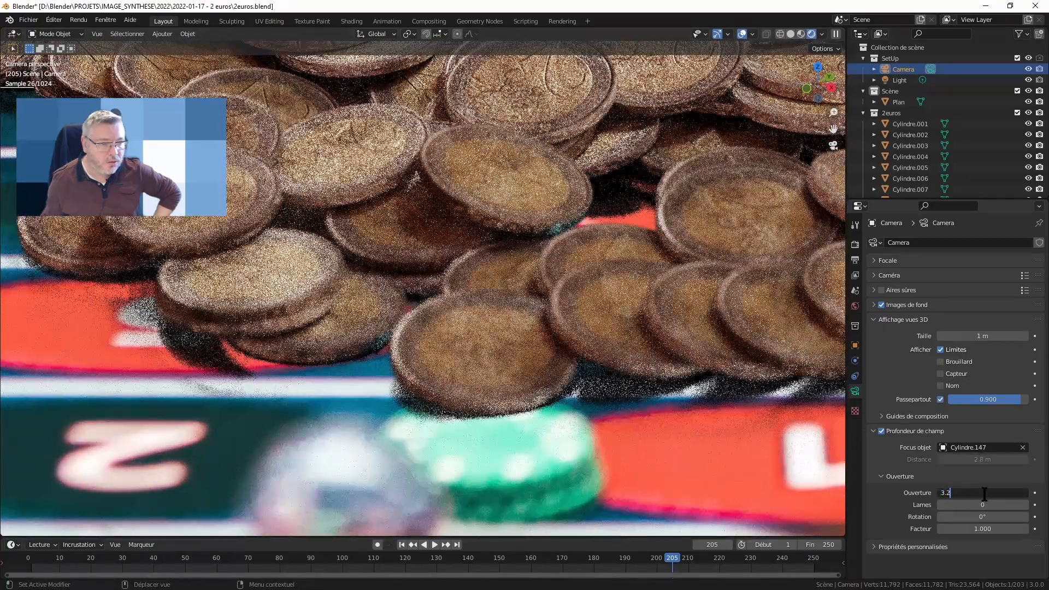
pyautogui.press('Return')
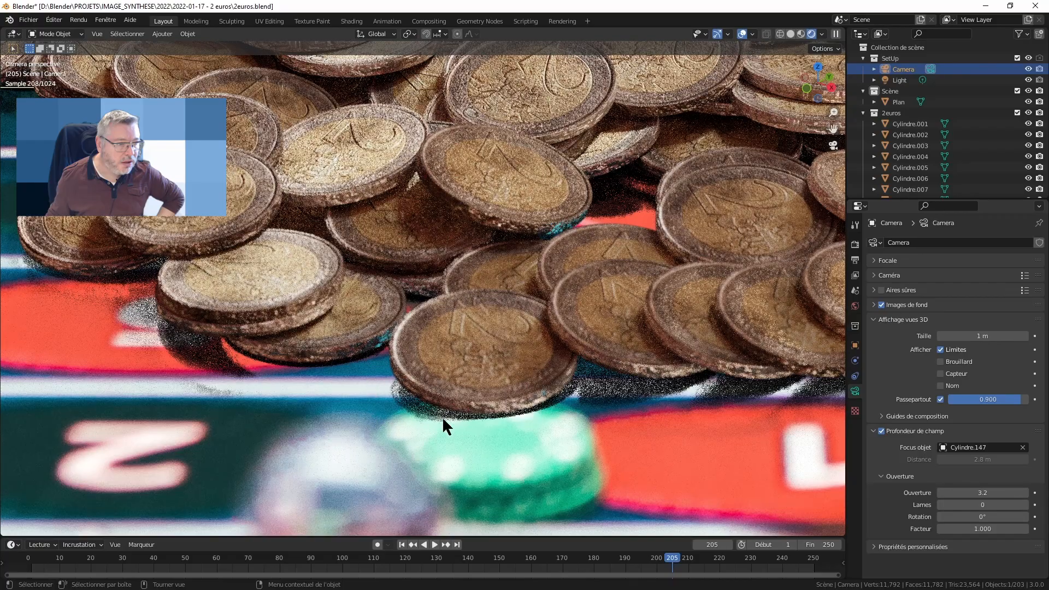
pyautogui.moveTo(1001, 494); pyautogui.dragTo(977, 503)
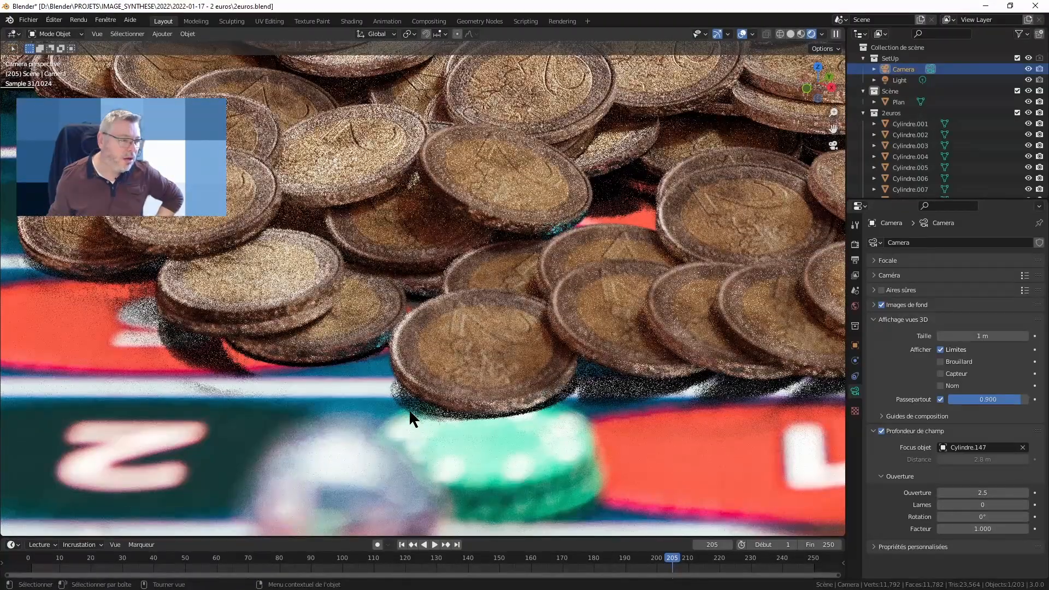
pyautogui.click(941, 493)
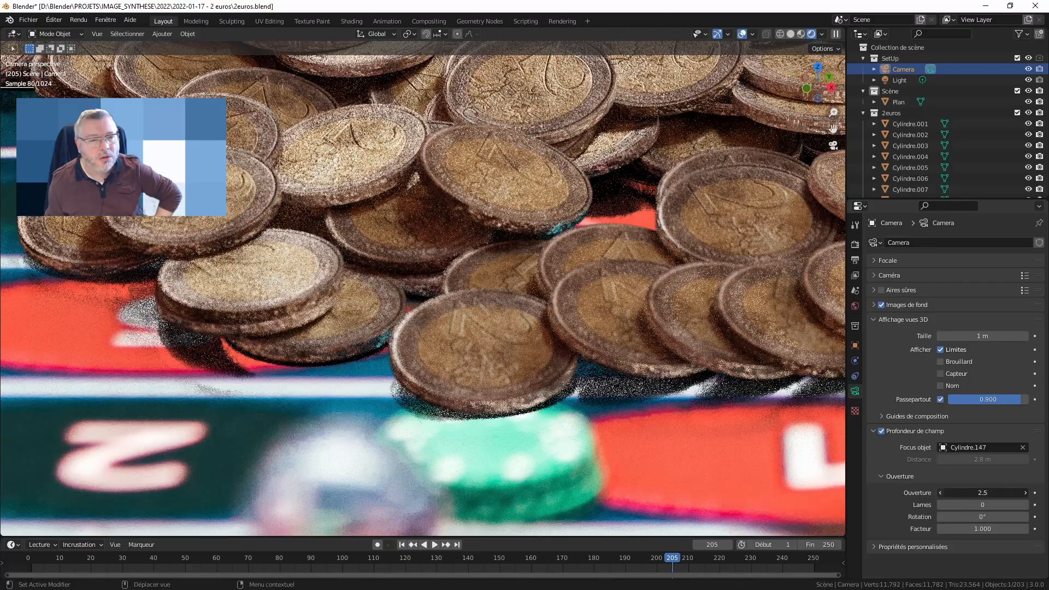
pyautogui.click(984, 492)
pyautogui.write('1.2')
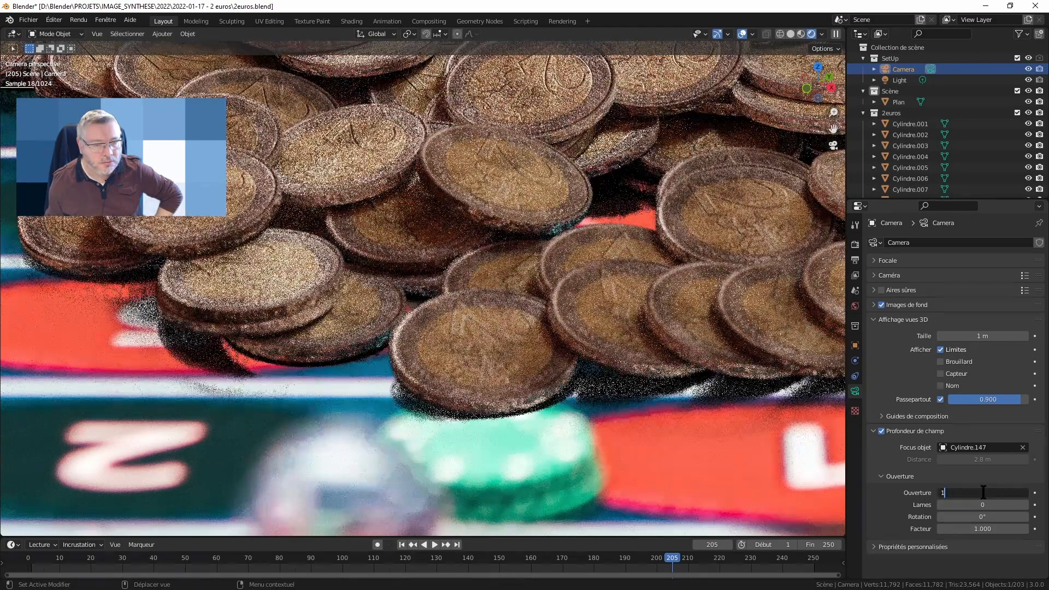
pyautogui.press('Return')
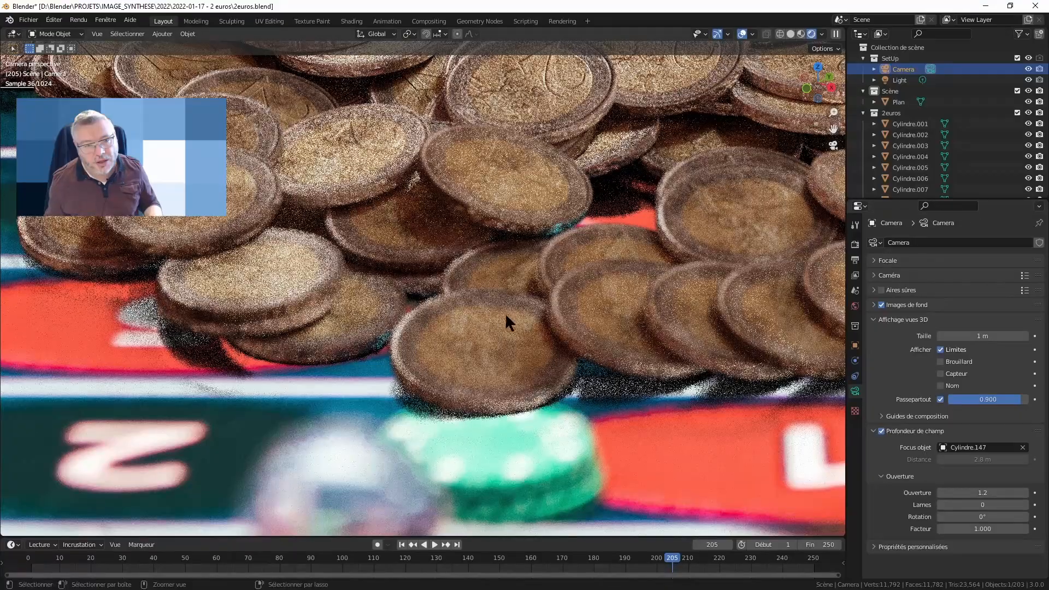
# - Set the camera's depth-of-field aperture (Ouverture) to 2.8 with the whole coin pile in view
pyautogui.scroll(-4, 585, 313)
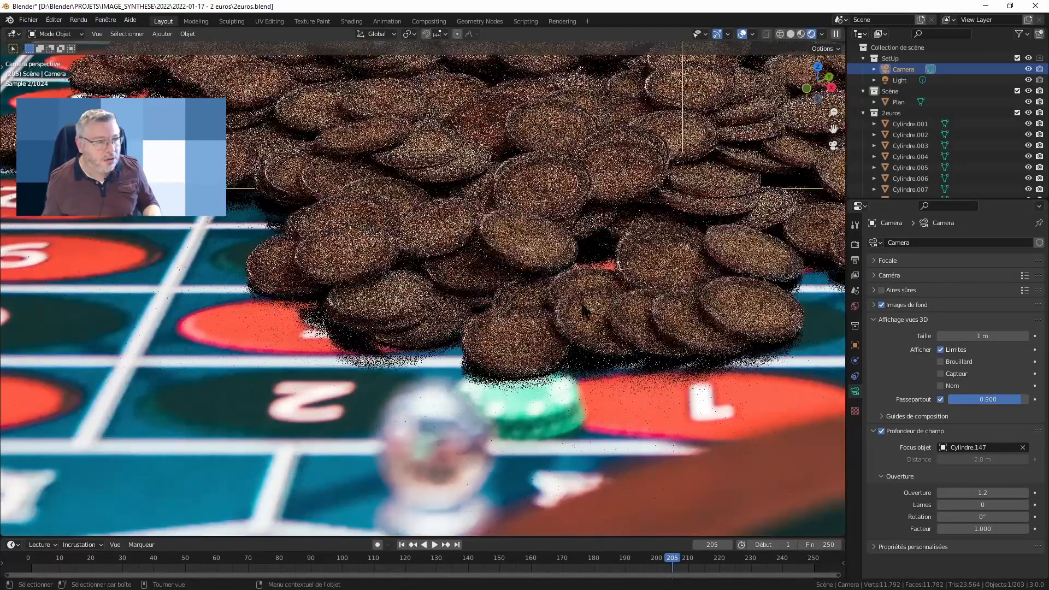
pyautogui.scroll(-6, 583, 312)
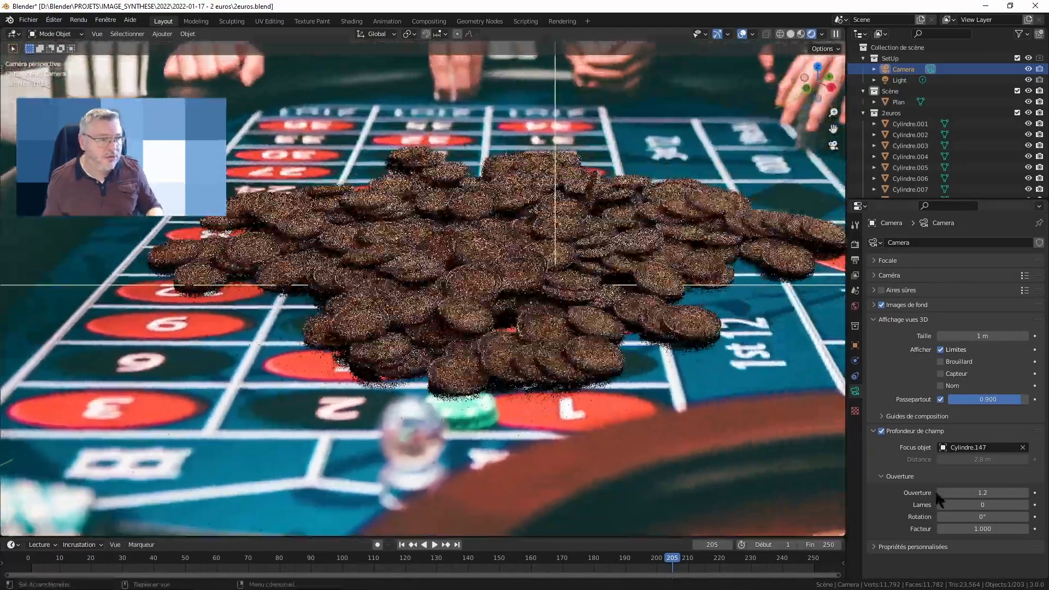
pyautogui.click(1008, 493)
pyautogui.write('2.8')
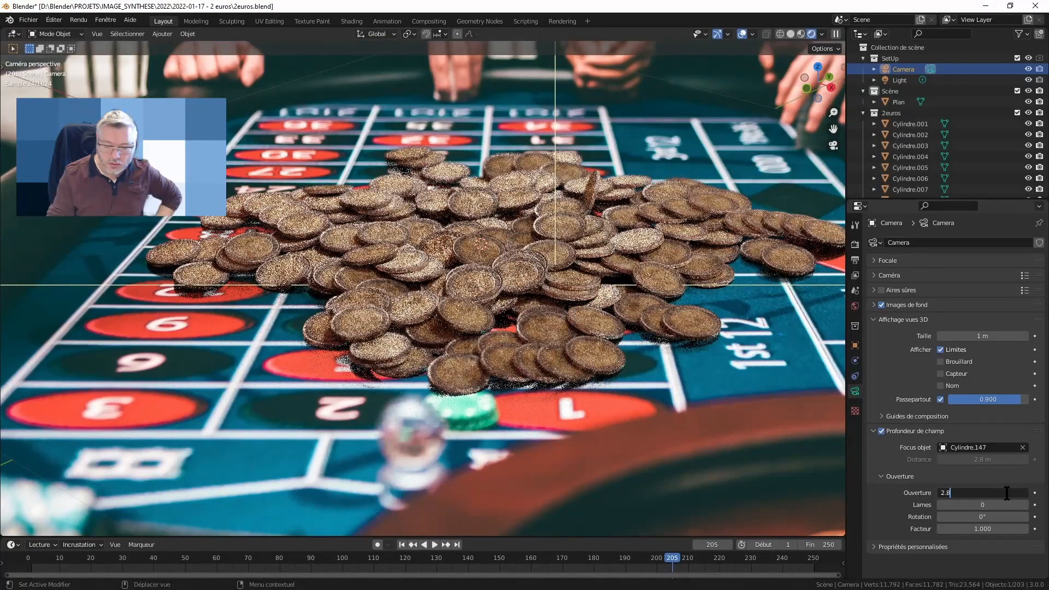
pyautogui.press('Return')
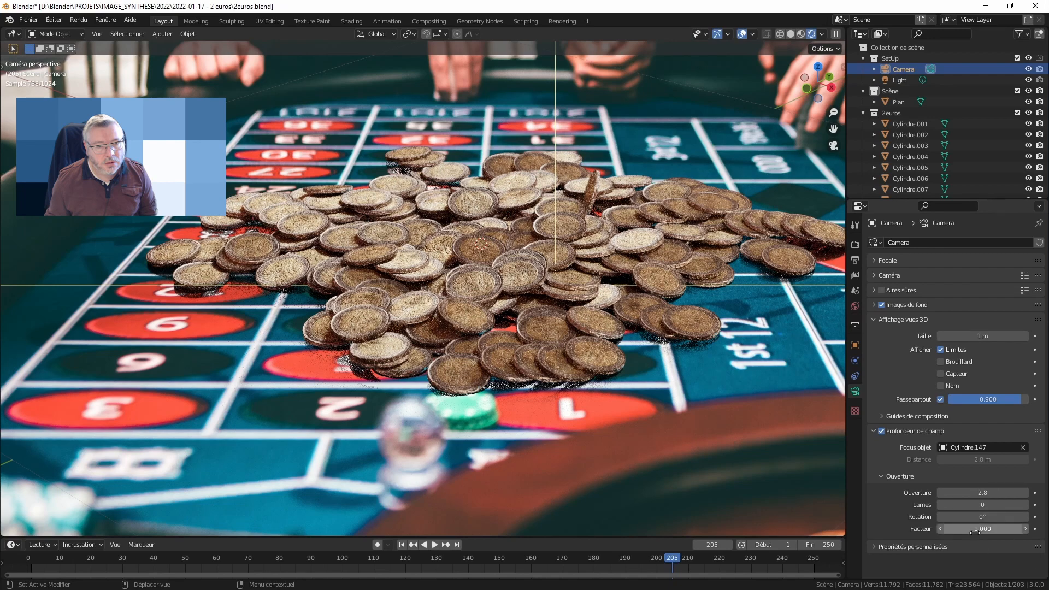
# - Try an aperture factor (Facteur) of 1.232, and set it back to 1
pyautogui.moveTo(979, 529)
pyautogui.mouseDown()
pyautogui.moveTo(1013, 530)
pyautogui.moveTo(988, 529)
pyautogui.mouseUp()
pyautogui.click(998, 530)
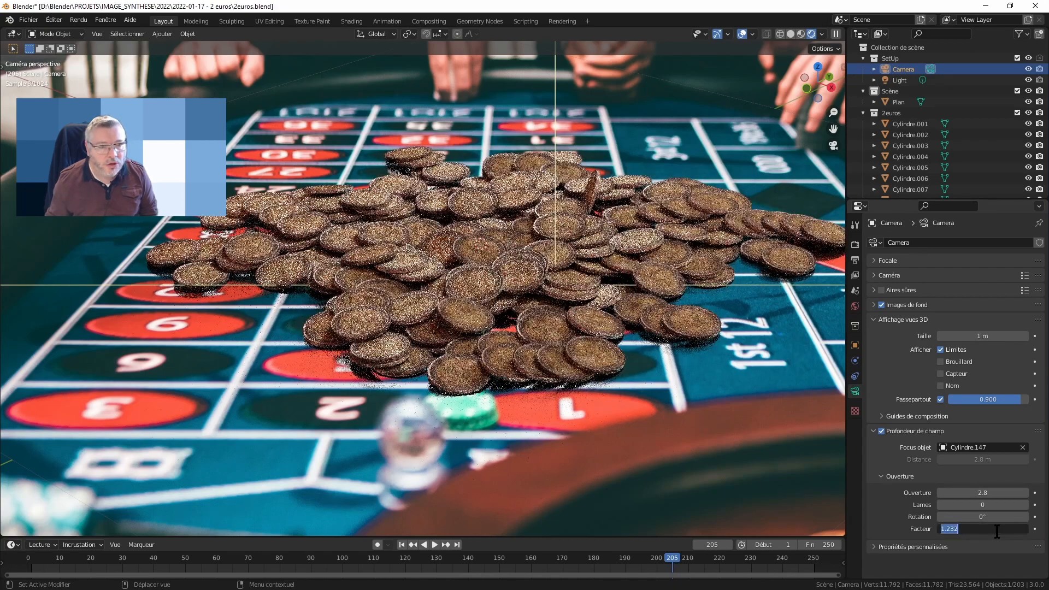
pyautogui.write('1')
pyautogui.press('Return')
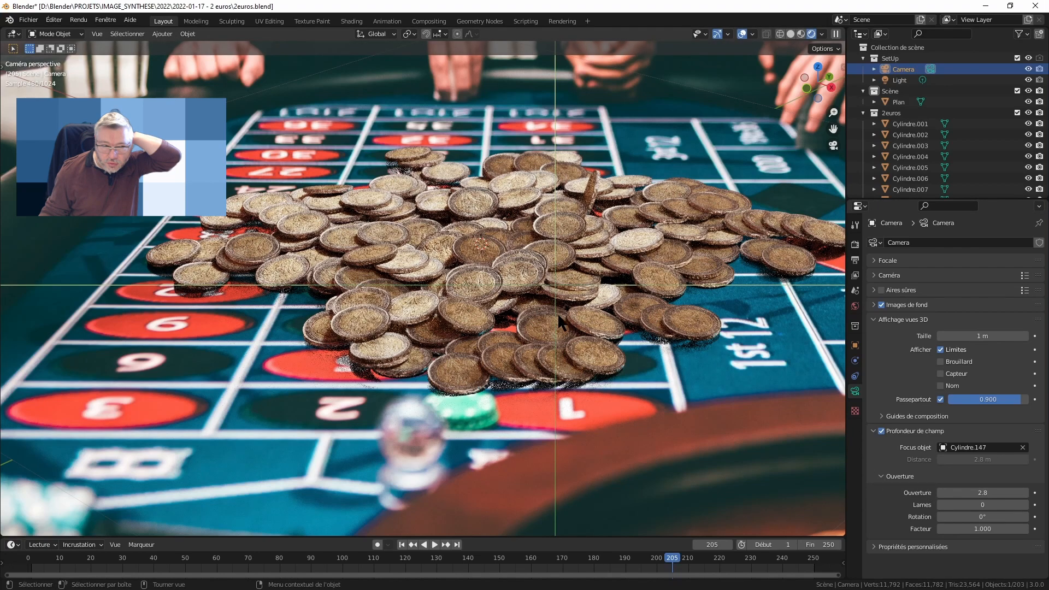
# - View the coin render in the Rendering workspace and the node tree in the Compositing workspace
pyautogui.scroll(3, 574, 308)
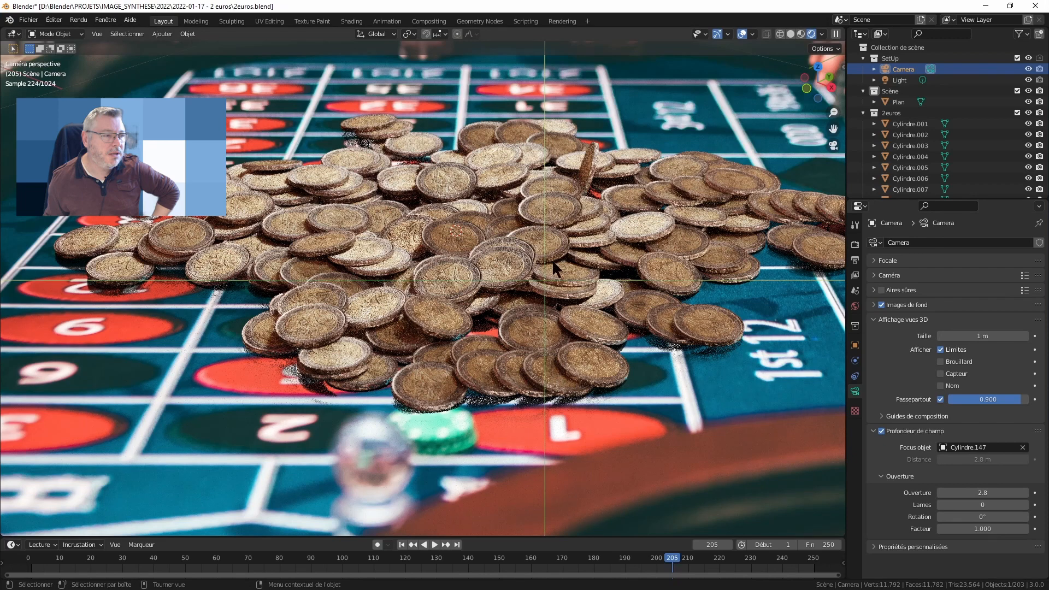
pyautogui.click(563, 21)
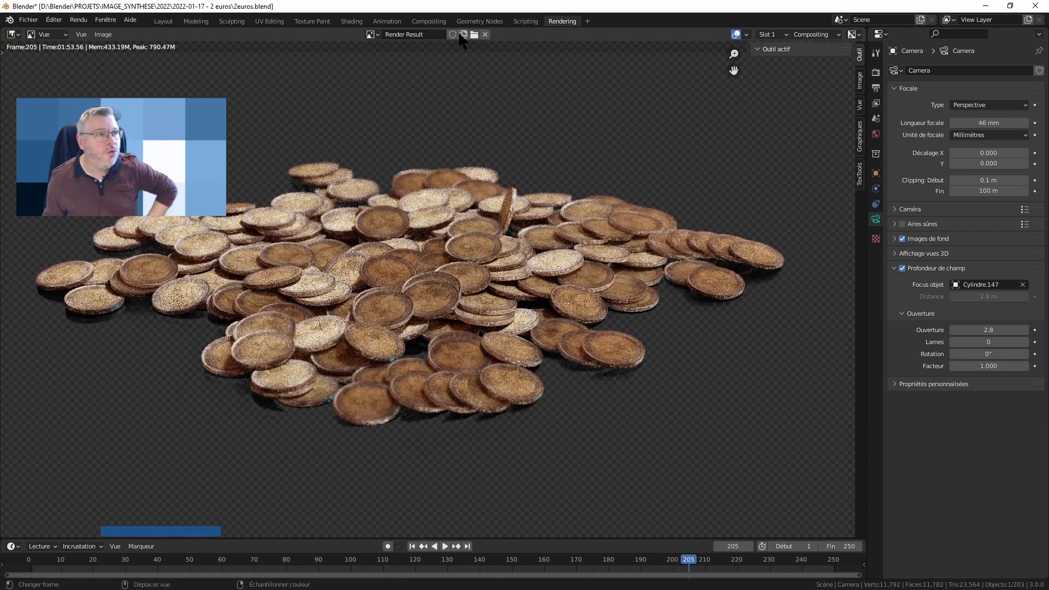
pyautogui.click(429, 21)
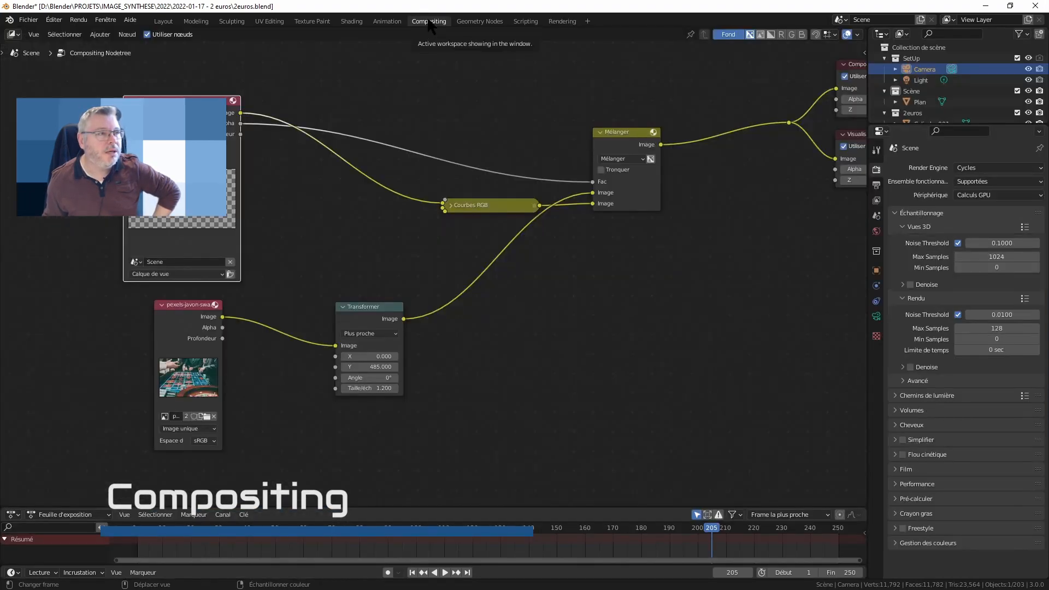
pyautogui.click(556, 22)
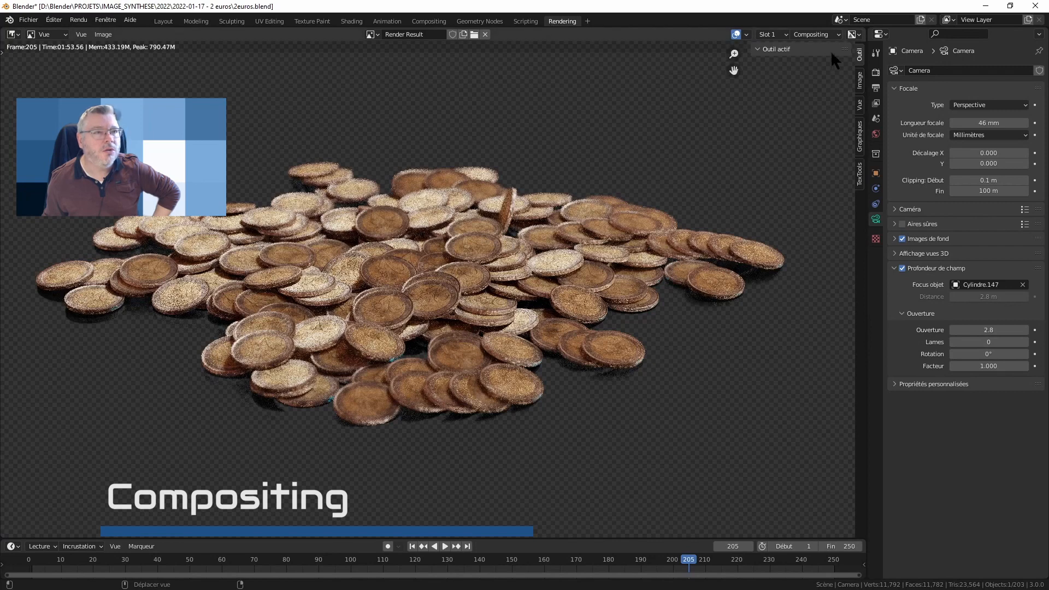
pyautogui.click(429, 22)
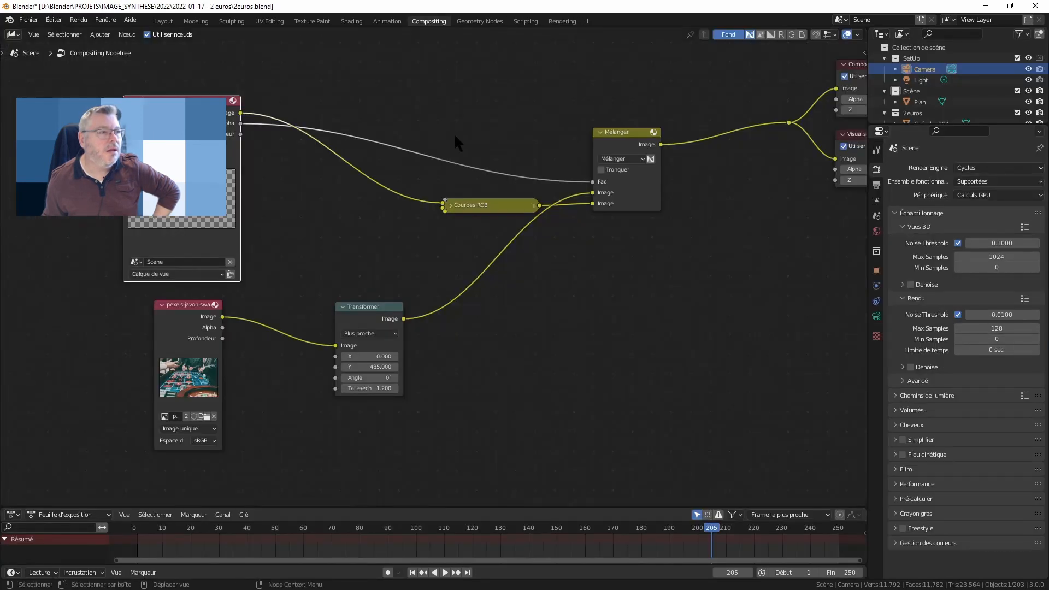
# - Shift the Mélanger node slightly down, and briefly pin the compositing node tree
pyautogui.scroll(-2, 517, 116)
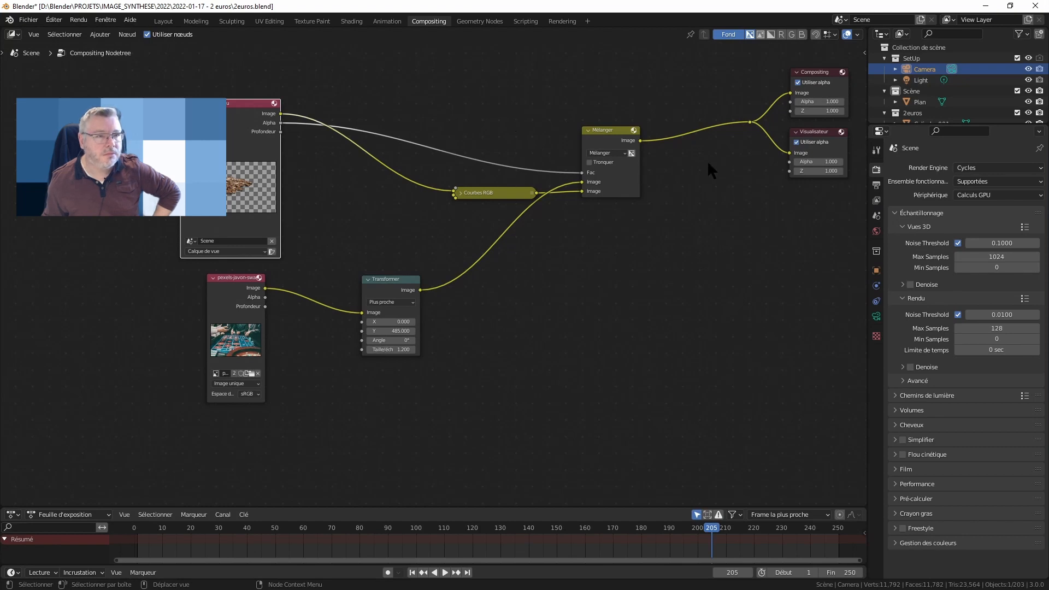
pyautogui.moveTo(605, 130); pyautogui.dragTo(611, 138)
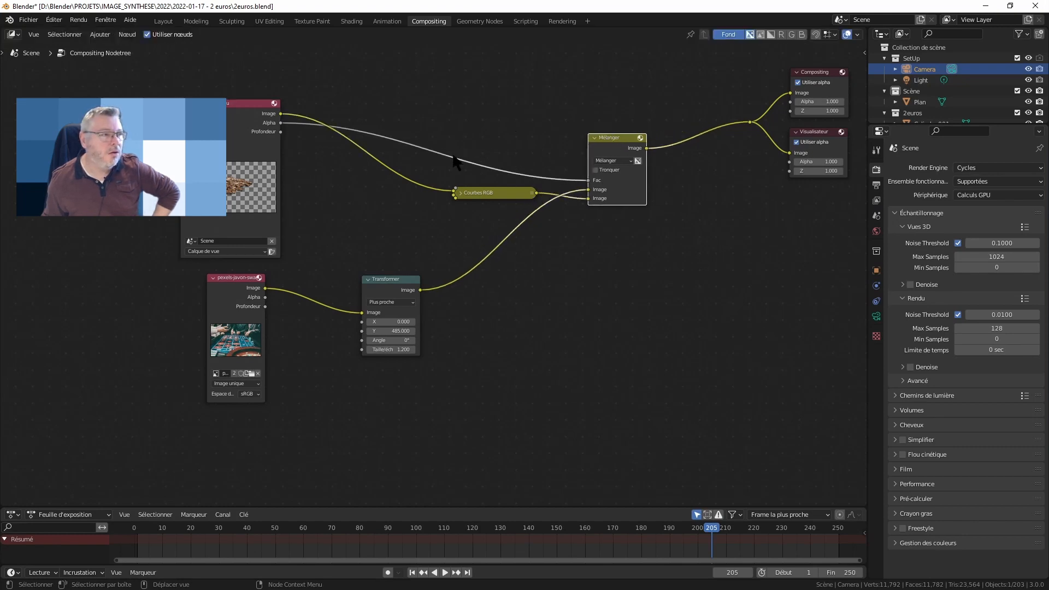
pyautogui.scroll(-1, 517, 104)
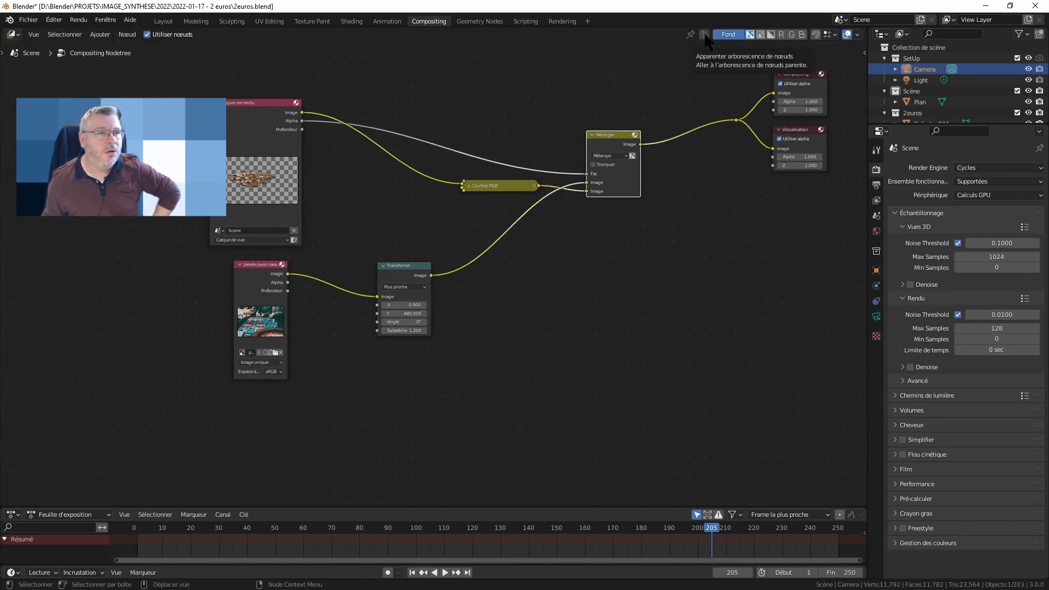
pyautogui.click(691, 35)
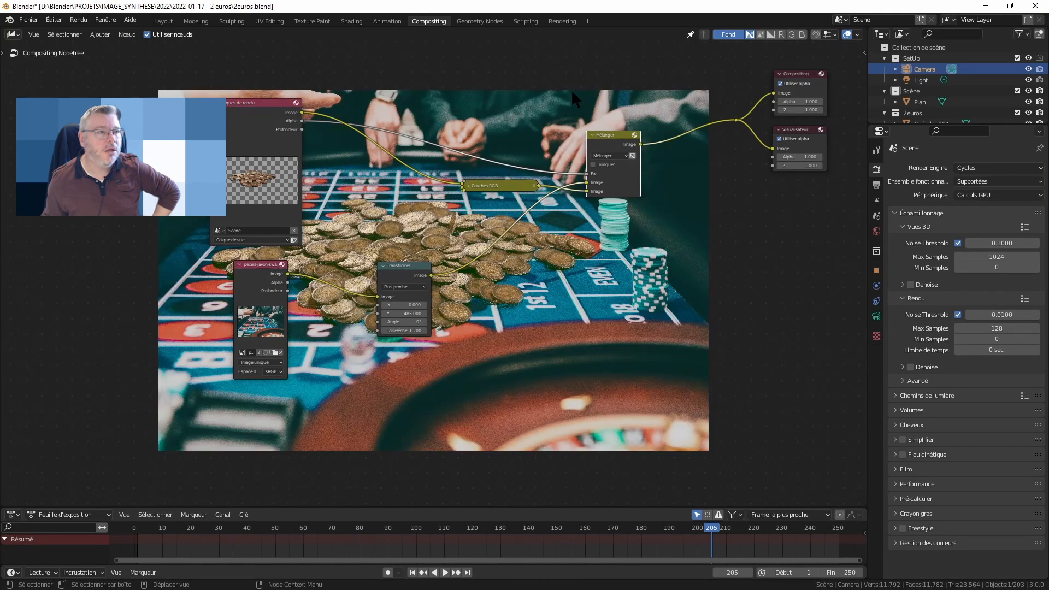
pyautogui.click(691, 35)
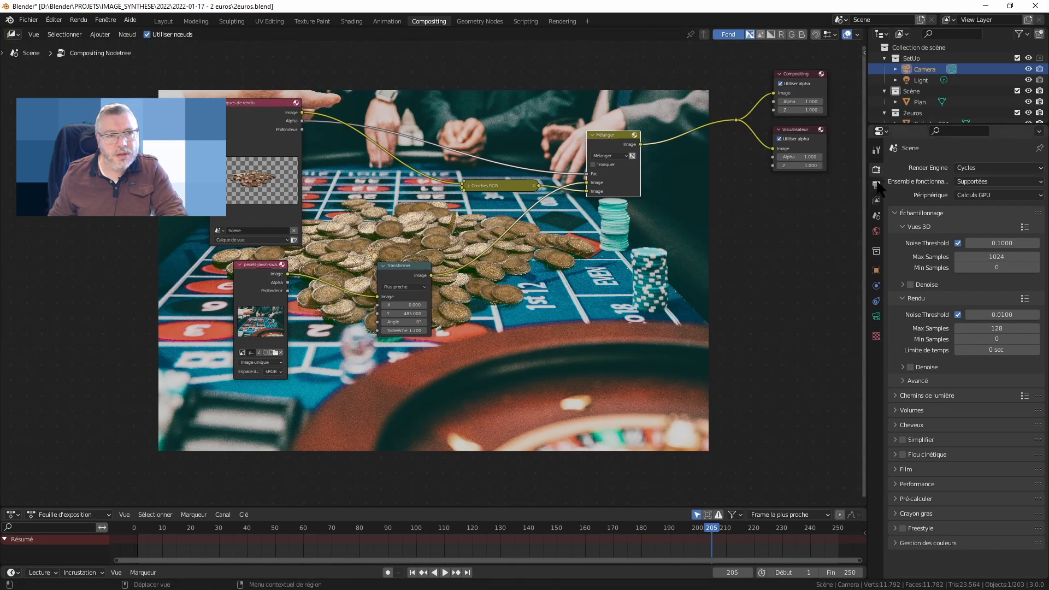
# - Try enabling motion blur (Flou cinétique) in the scene's render settings, examine its shutter options, and disable it
pyautogui.click(877, 187)
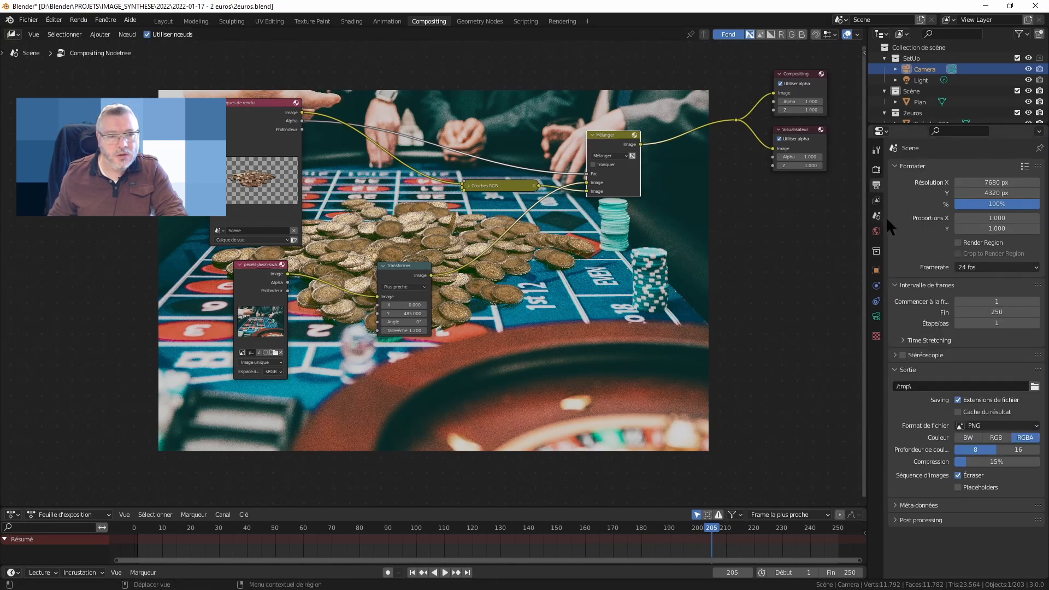
pyautogui.click(878, 170)
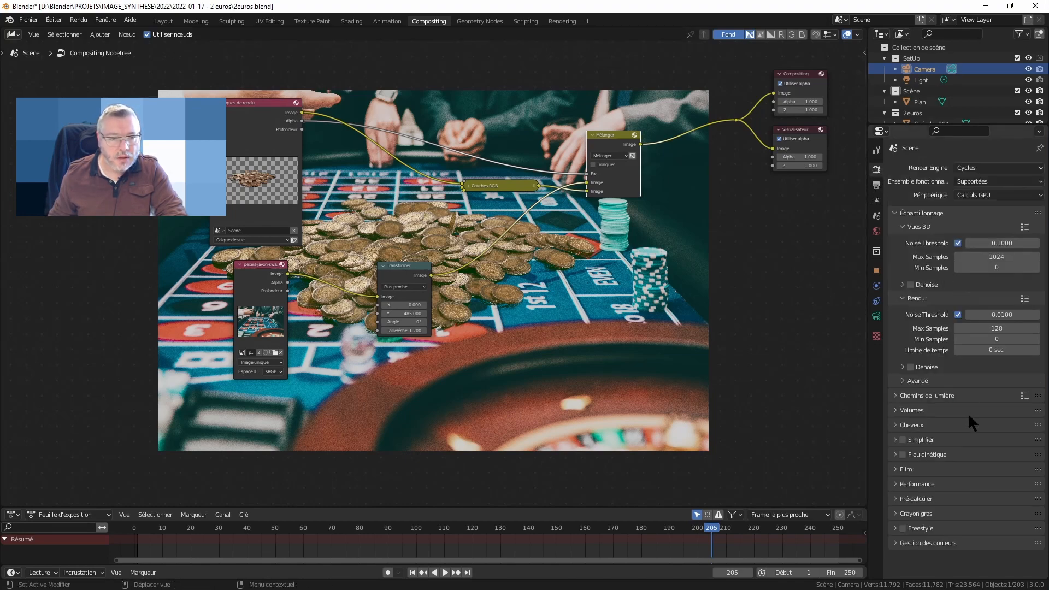
pyautogui.click(906, 455)
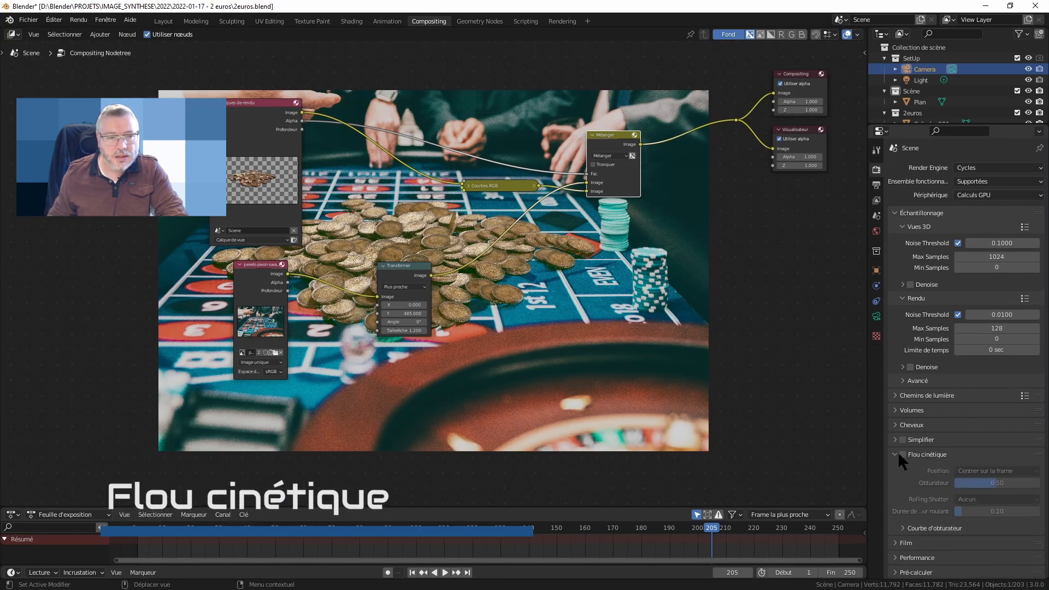
pyautogui.click(902, 454)
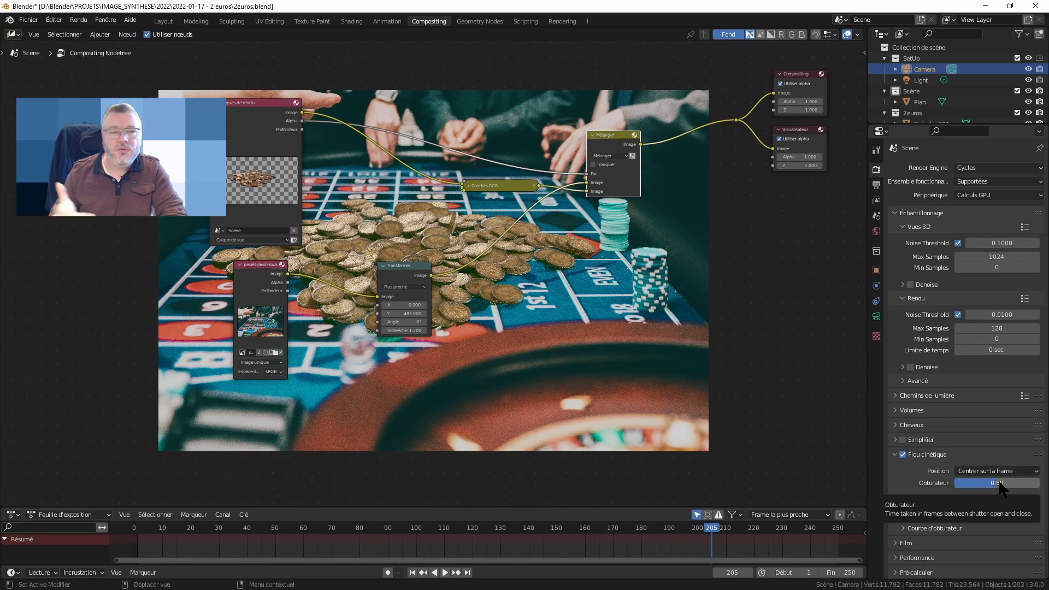
pyautogui.click(903, 454)
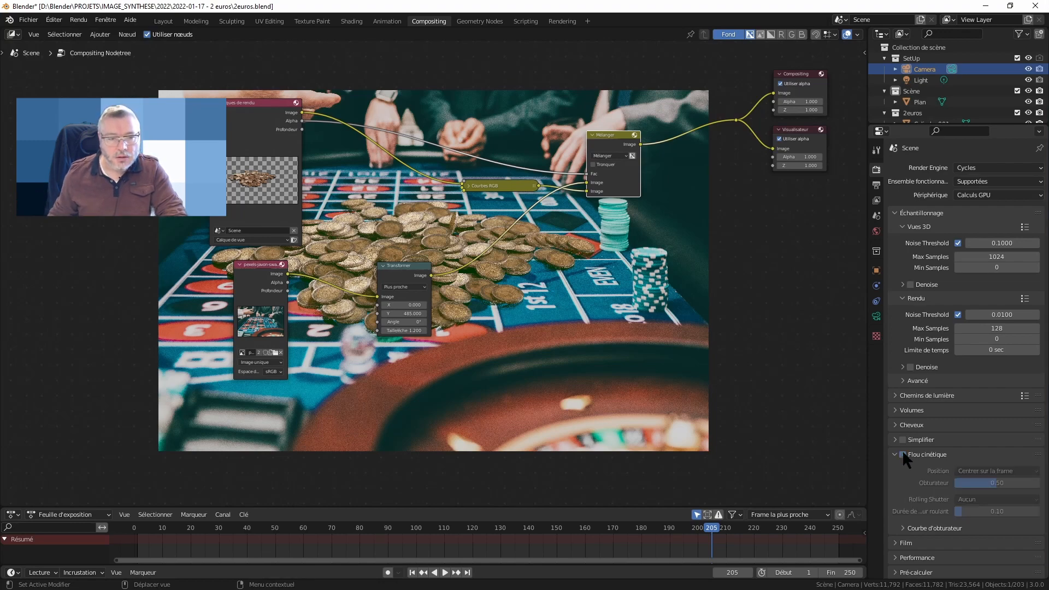